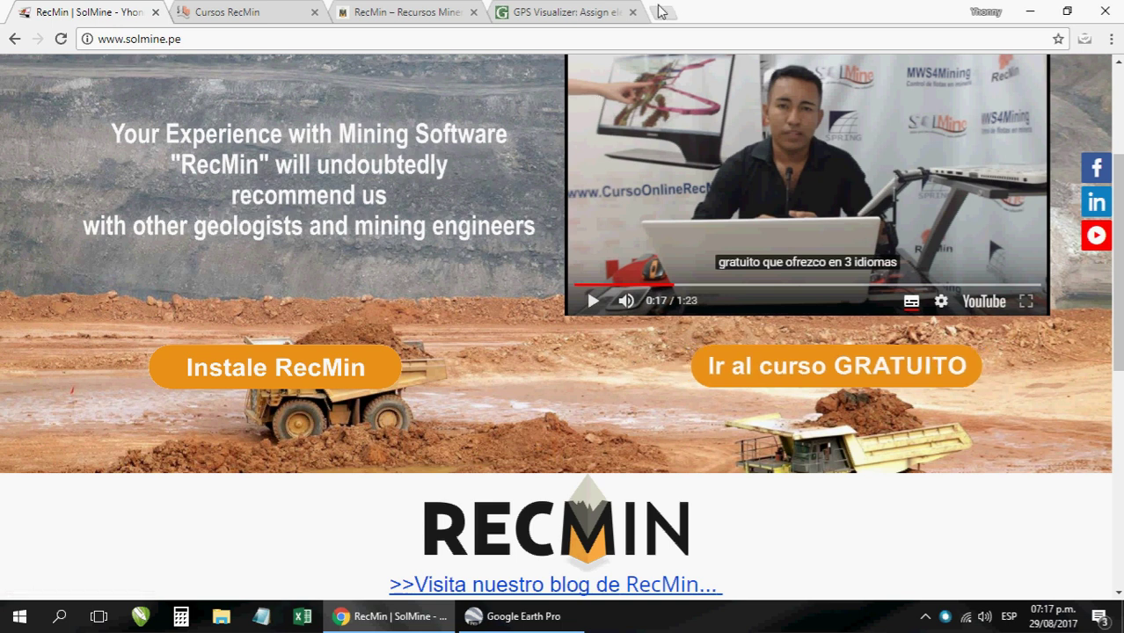
left_click(404, 616)
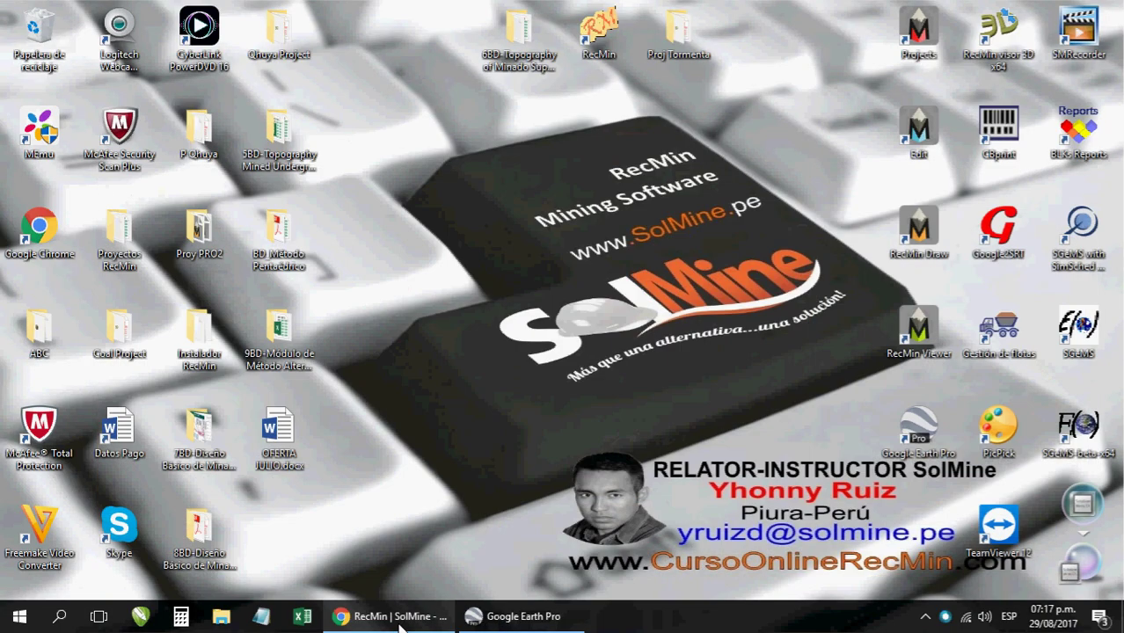
left_click(519, 620)
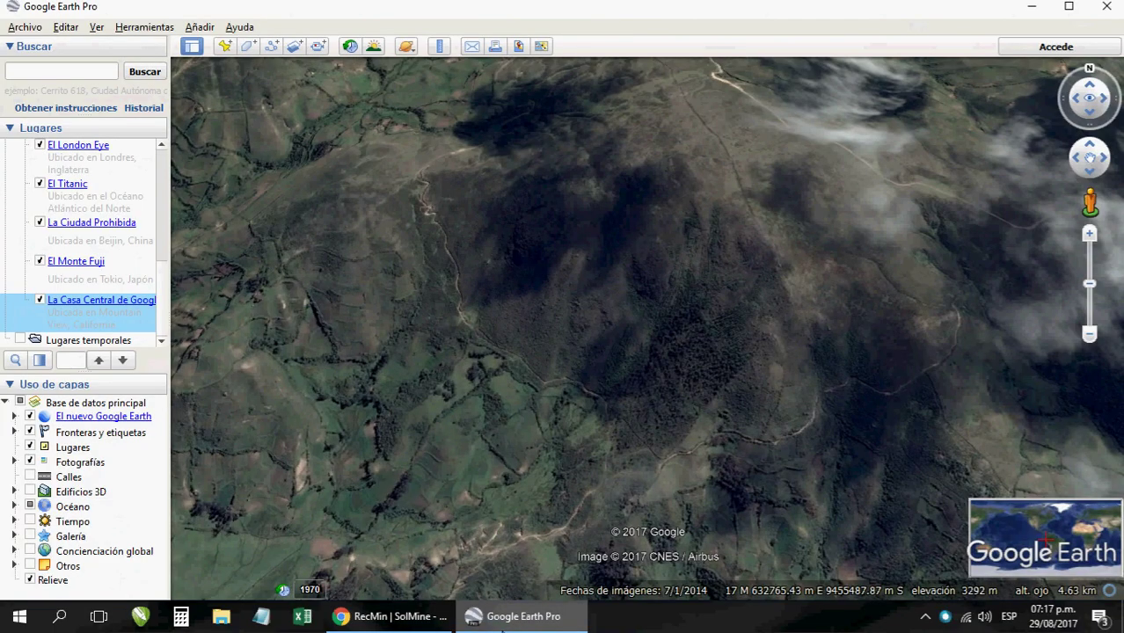
left_click(519, 616)
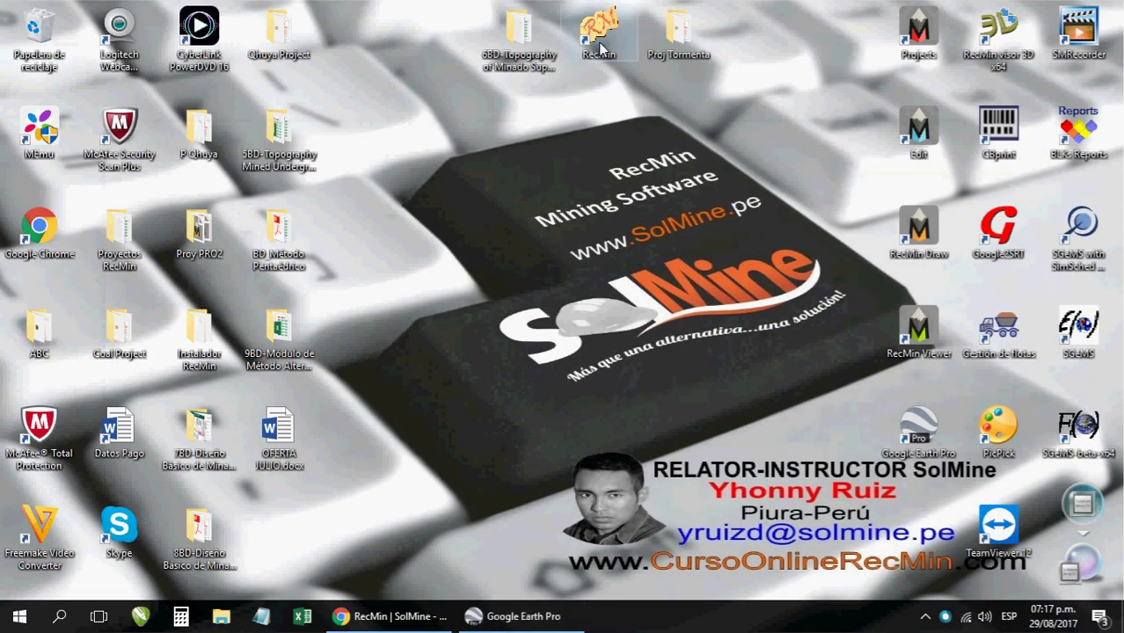
left_click(521, 619)
left_click(526, 623)
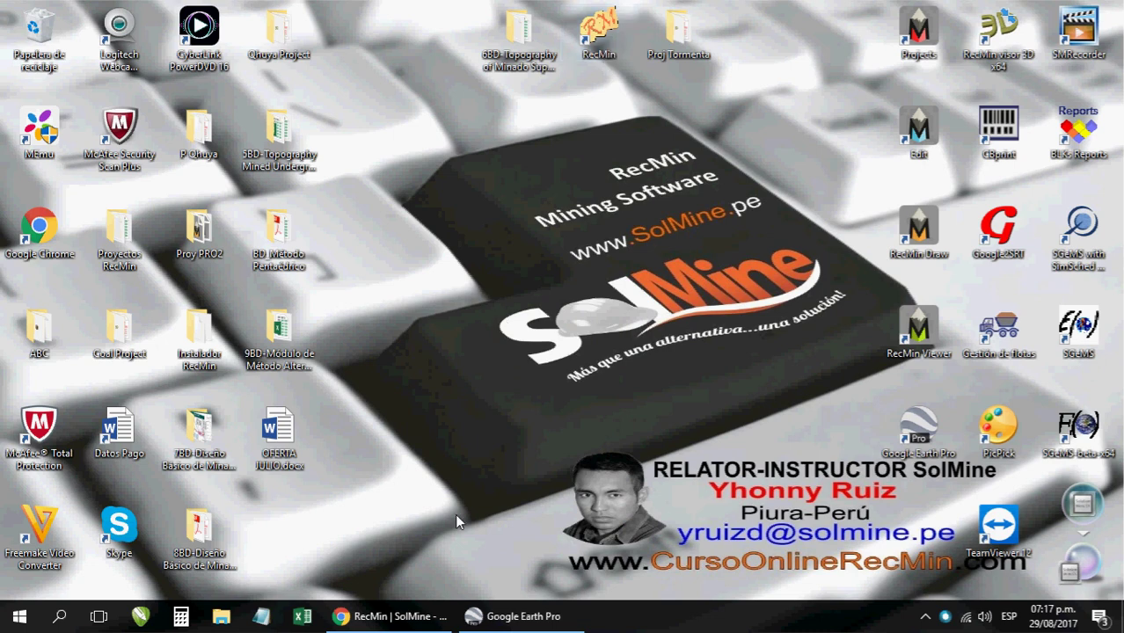
Switch to Chrome, review the RecMin installation videos on the SolMine course page, and close that page.
left_click(420, 620)
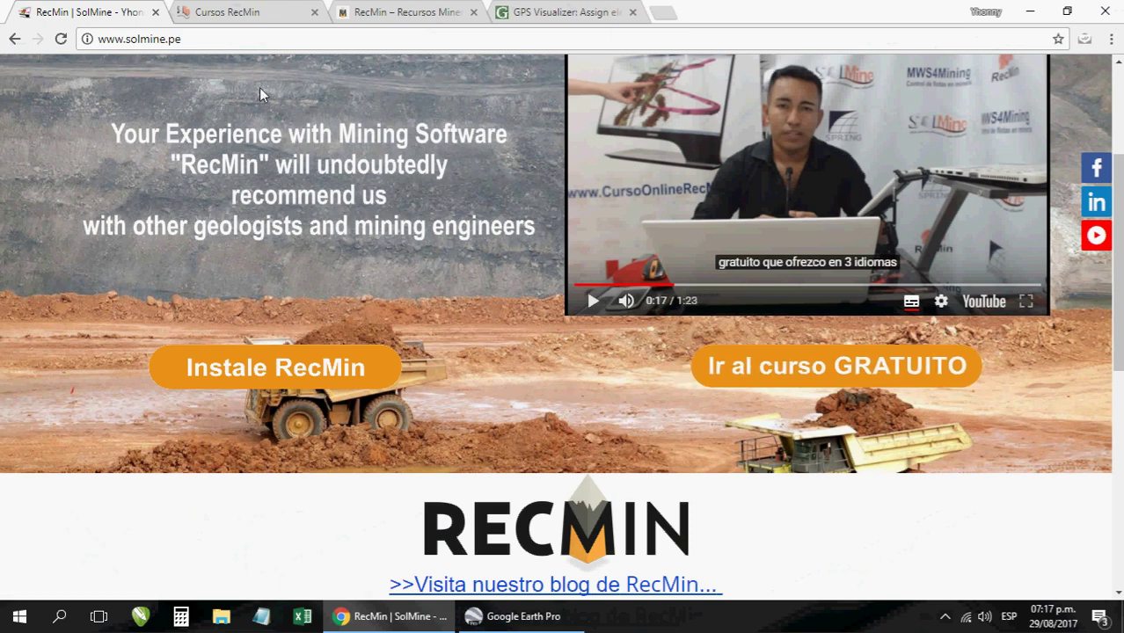
left_click_drag(190, 44, 109, 49)
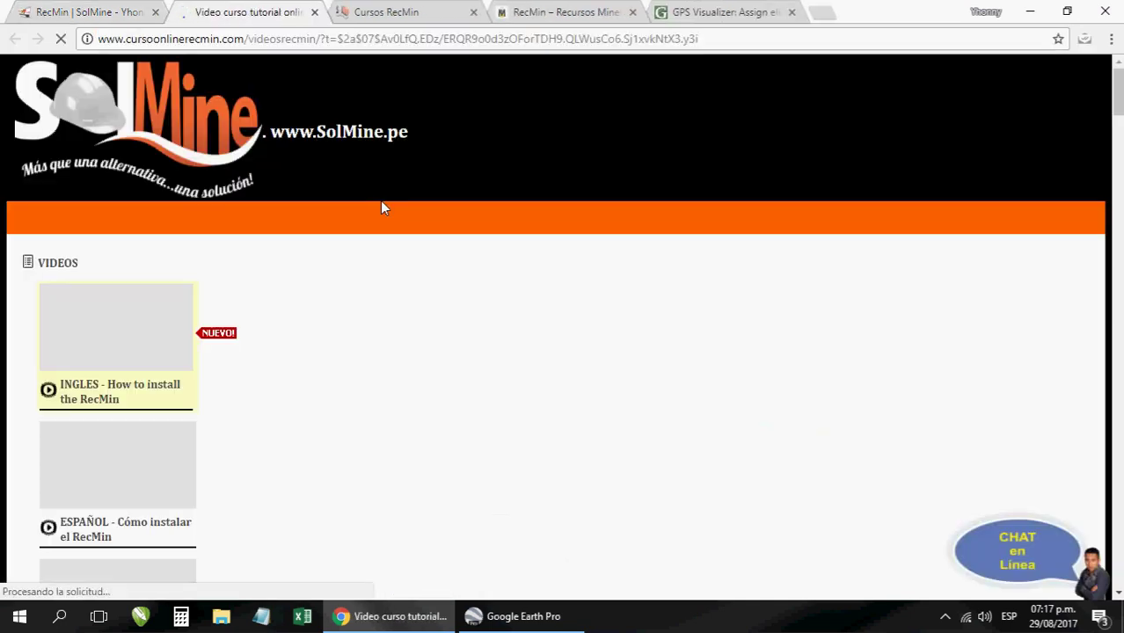
scroll(158, 264, "down", 2)
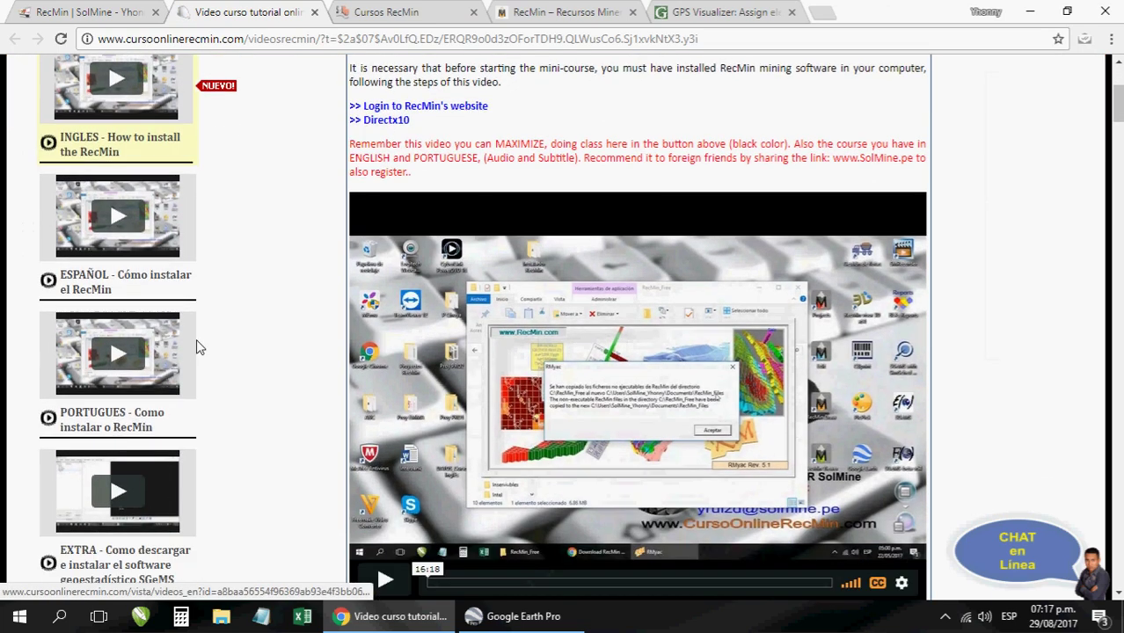
scroll(318, 179, "up", 1)
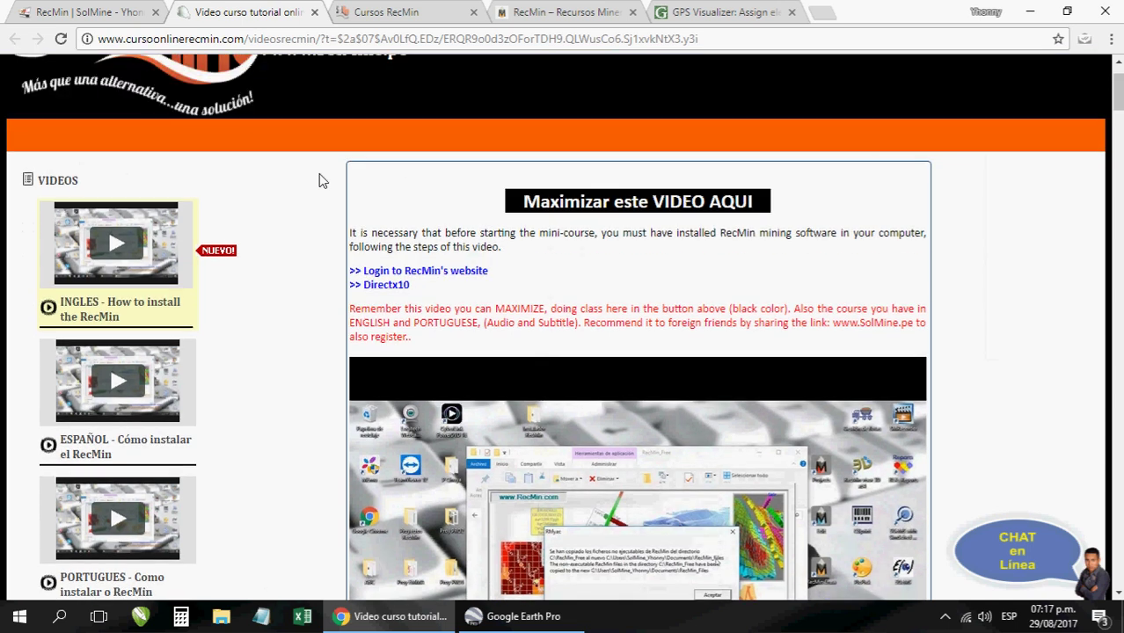
scroll(313, 179, "up", 2)
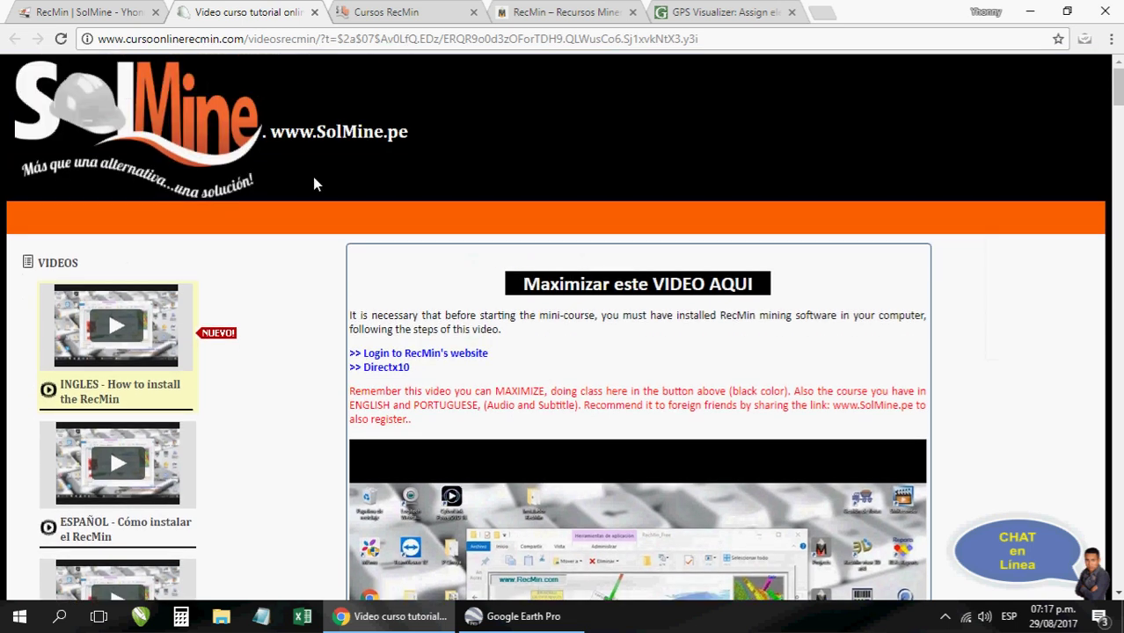
left_click(314, 11)
Switch to Google Earth Pro and bring the mountain area to survey into view.
left_click(391, 617)
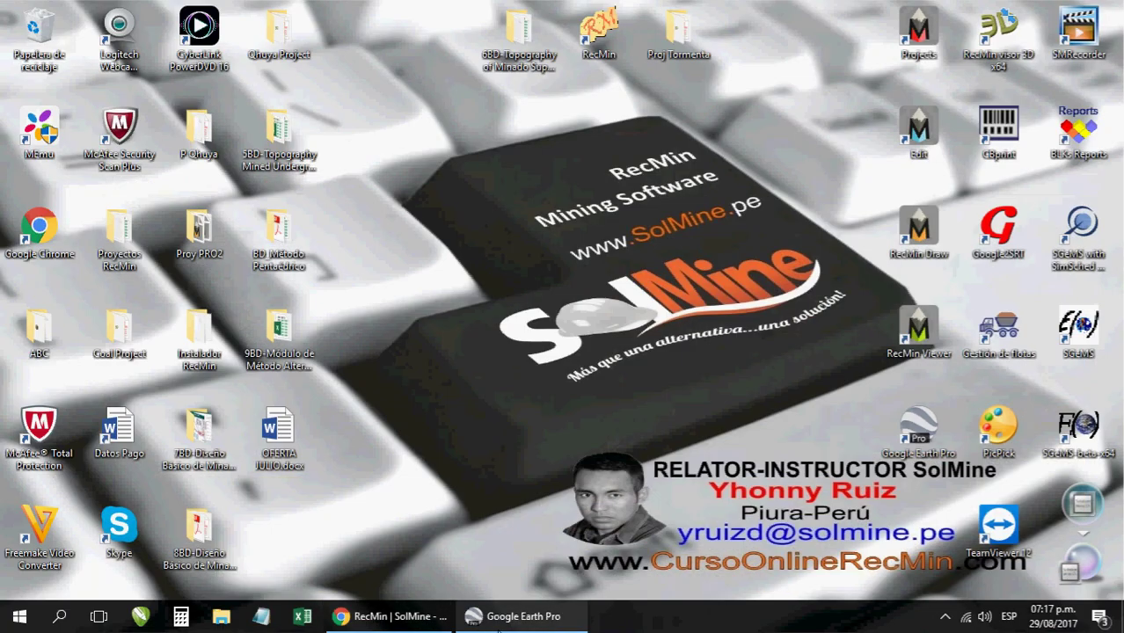
left_click(510, 620)
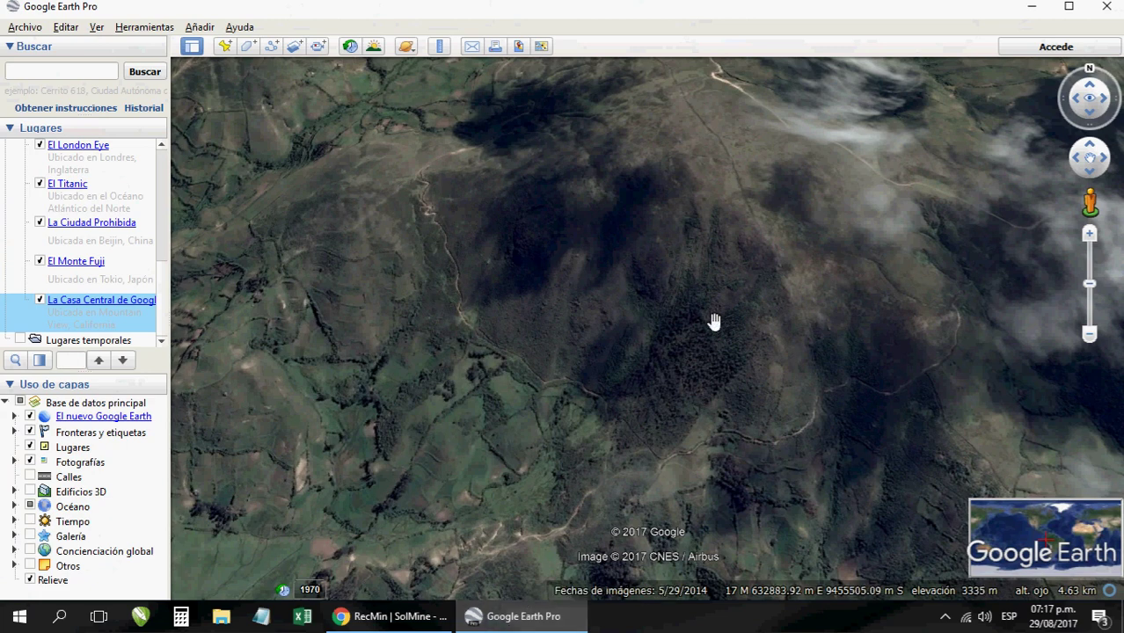
left_click_drag(715, 322, 683, 385)
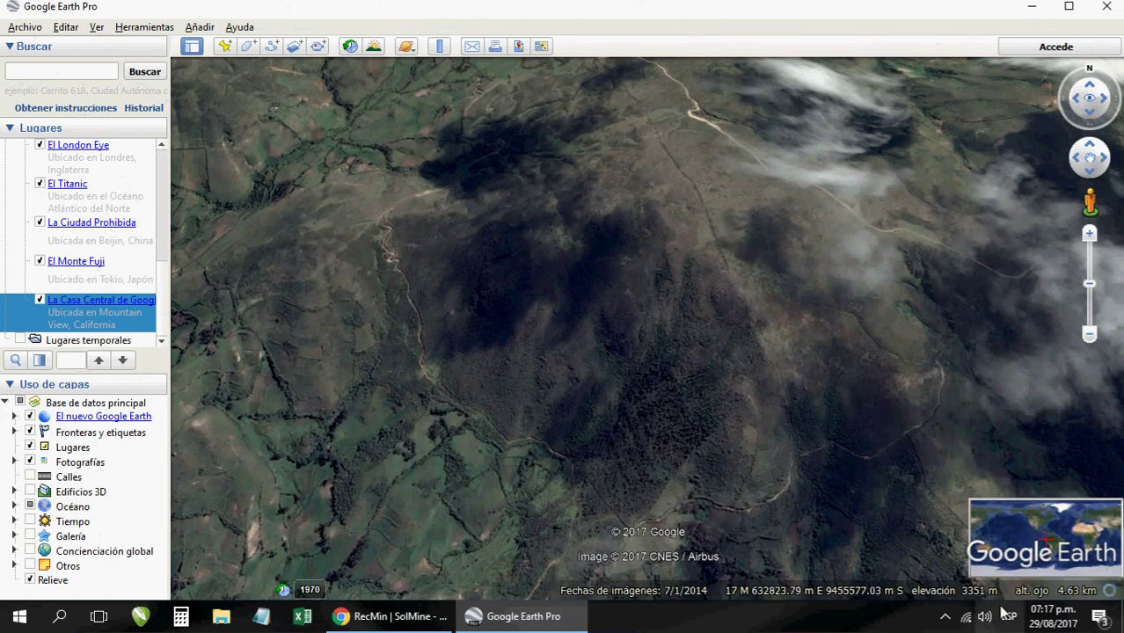
Sketch a freehand outline around the mountain area with the PicPick whiteboard and discard the drawing.
left_click(946, 618)
right_click(994, 518)
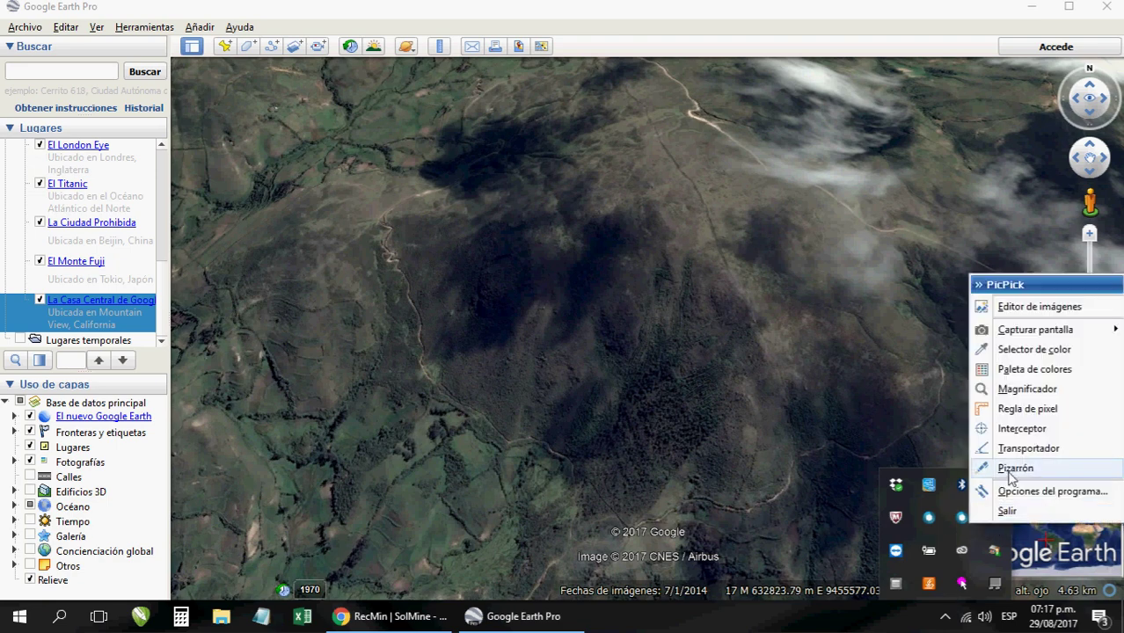
left_click(1002, 467)
mouse_move(655, 138)
left_mouse_down()
mouse_move(327, 165)
mouse_move(220, 241)
mouse_move(362, 498)
mouse_move(506, 572)
mouse_move(745, 476)
mouse_move(708, 243)
left_mouse_up()
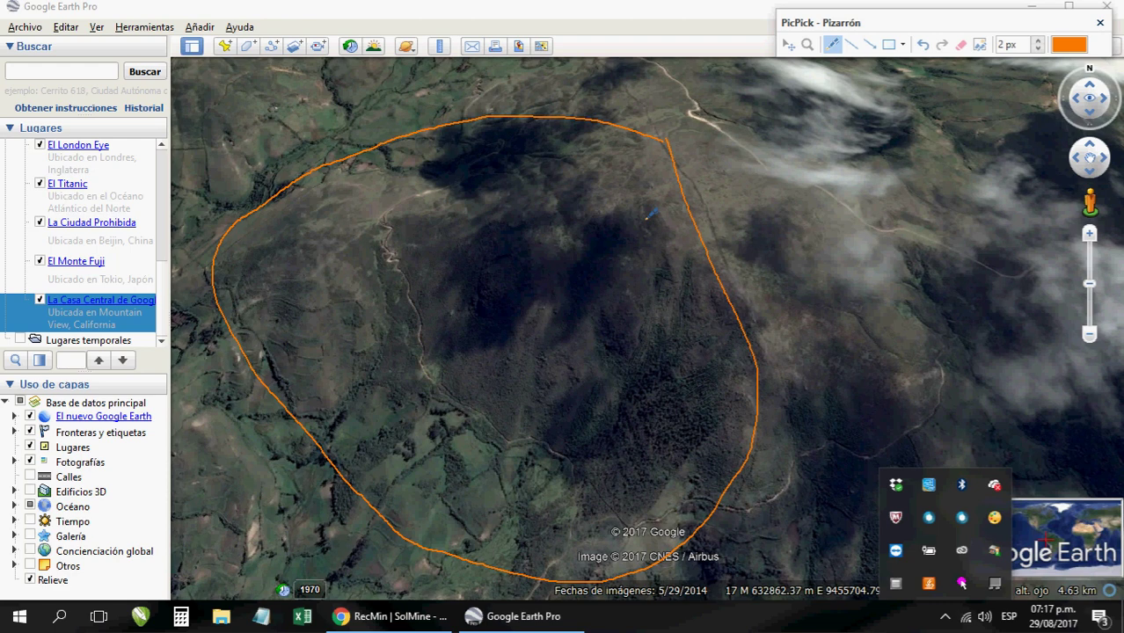
key("Escape")
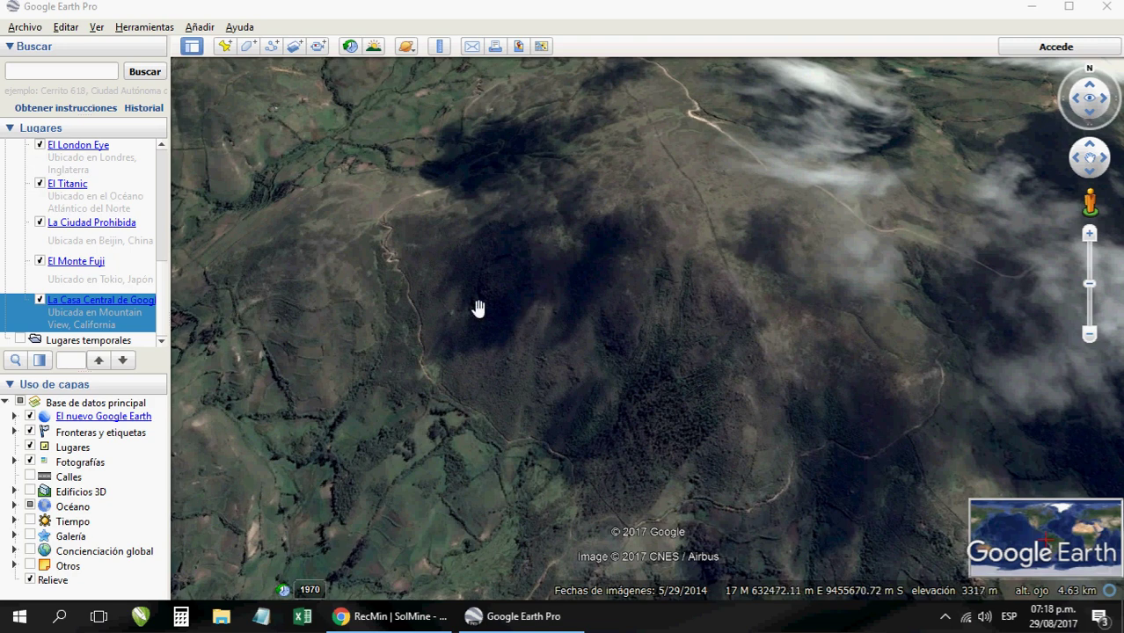
Start a new polygon named Nieve, keeping its area style as Contorno.
left_click(248, 49)
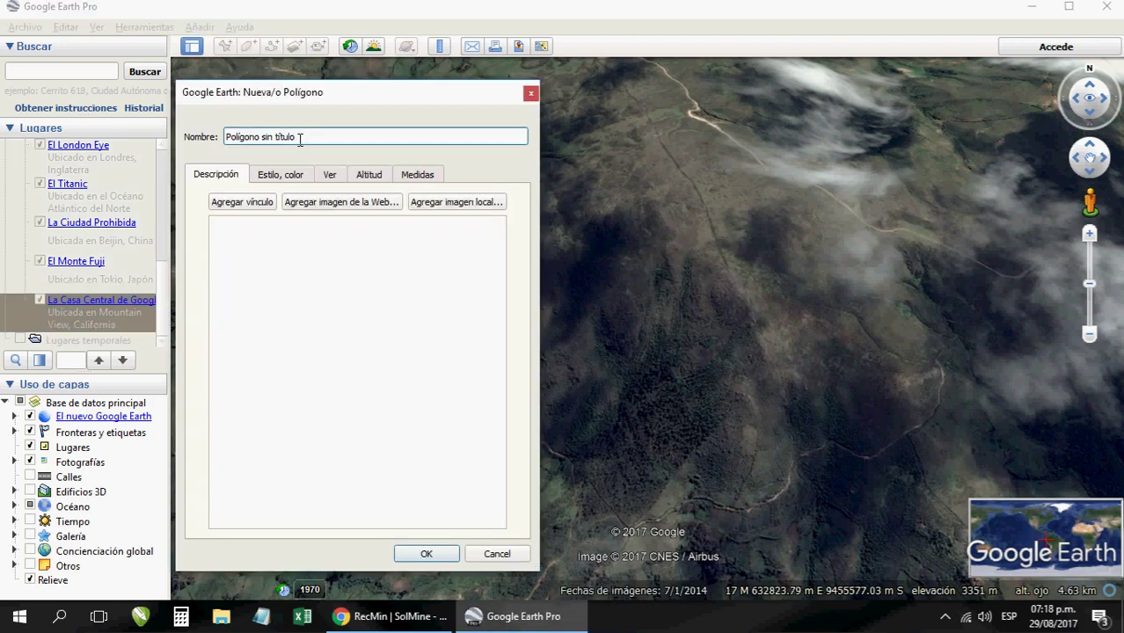
left_click_drag(287, 147, 212, 145)
type("Nieve")
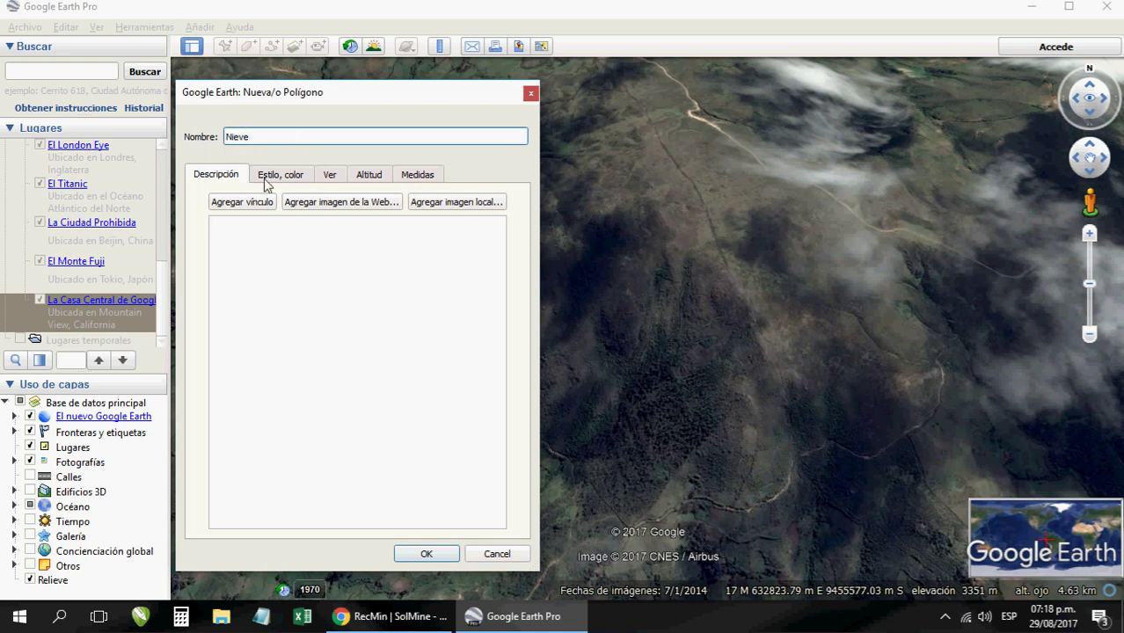
left_click(277, 180)
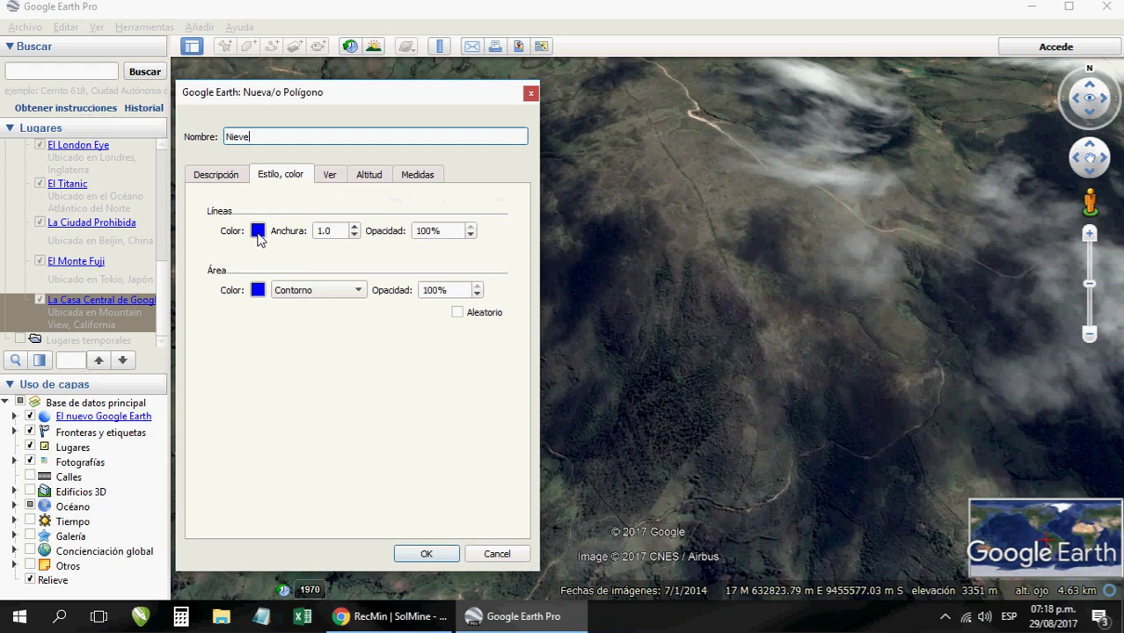
left_click(310, 290)
left_click(314, 289)
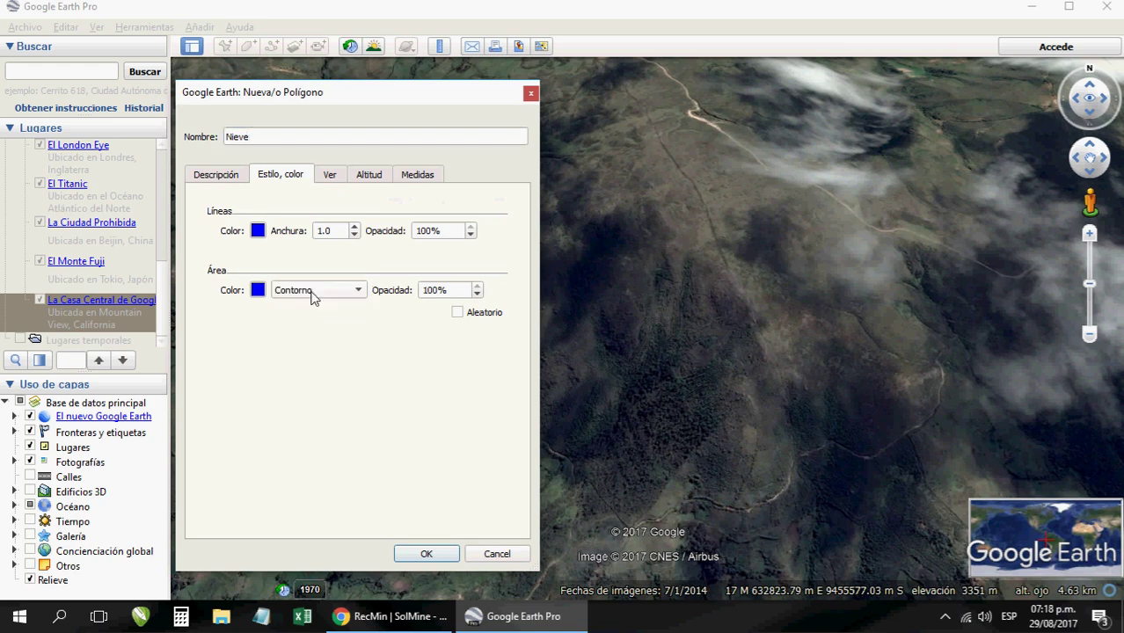
Draw the Nieve polygon's boundary freehand around the whole mountain area and save the polygon.
left_click_drag(399, 100, 987, 106)
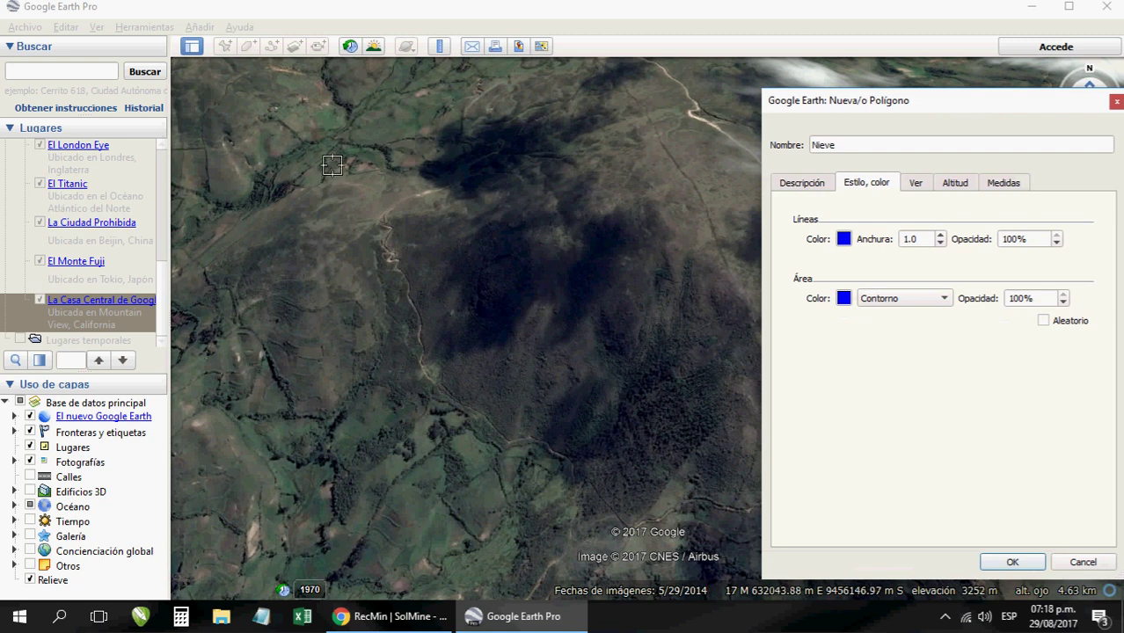
mouse_move(350, 158)
left_mouse_down()
mouse_move(289, 186)
mouse_move(243, 323)
mouse_move(252, 446)
mouse_move(275, 492)
mouse_move(502, 553)
mouse_move(677, 536)
mouse_move(755, 479)
mouse_move(754, 202)
mouse_move(712, 145)
mouse_move(354, 156)
left_mouse_up()
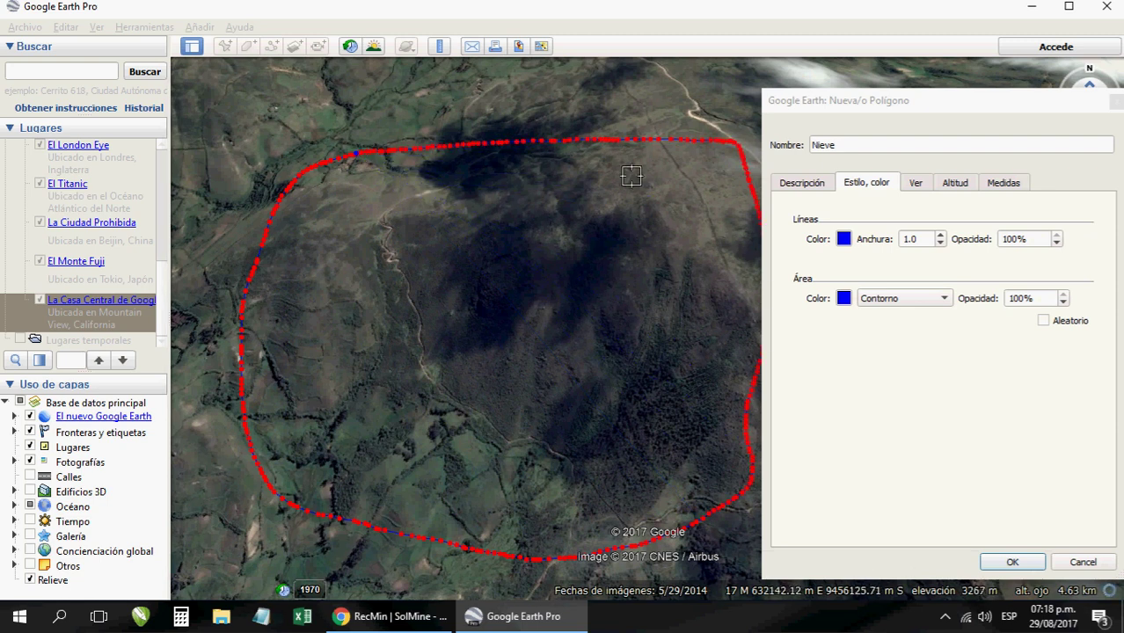
left_click(1008, 563)
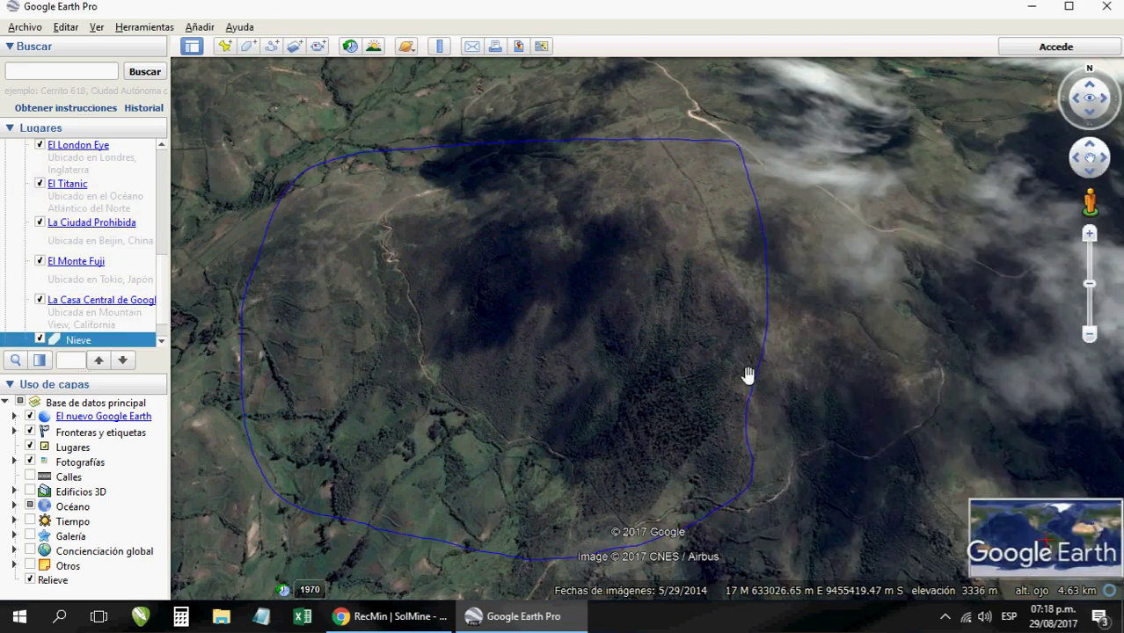
Start a path named Nieve and trace two long, nearly parallel passes just inside the polygon's western edge.
left_click(271, 49)
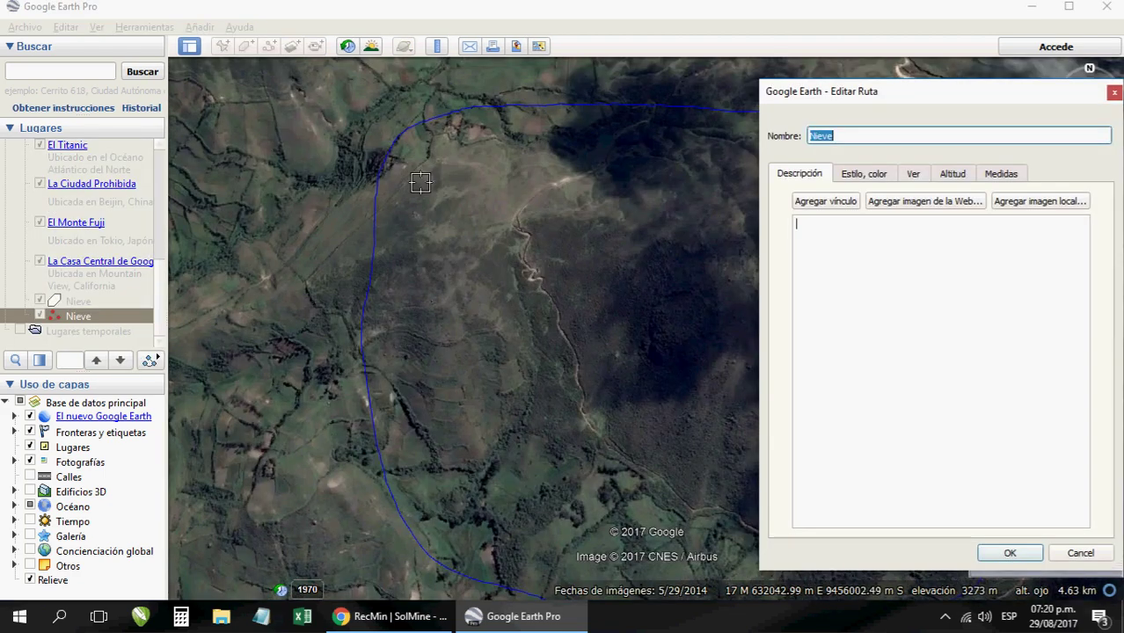
left_click_drag(396, 182, 407, 167)
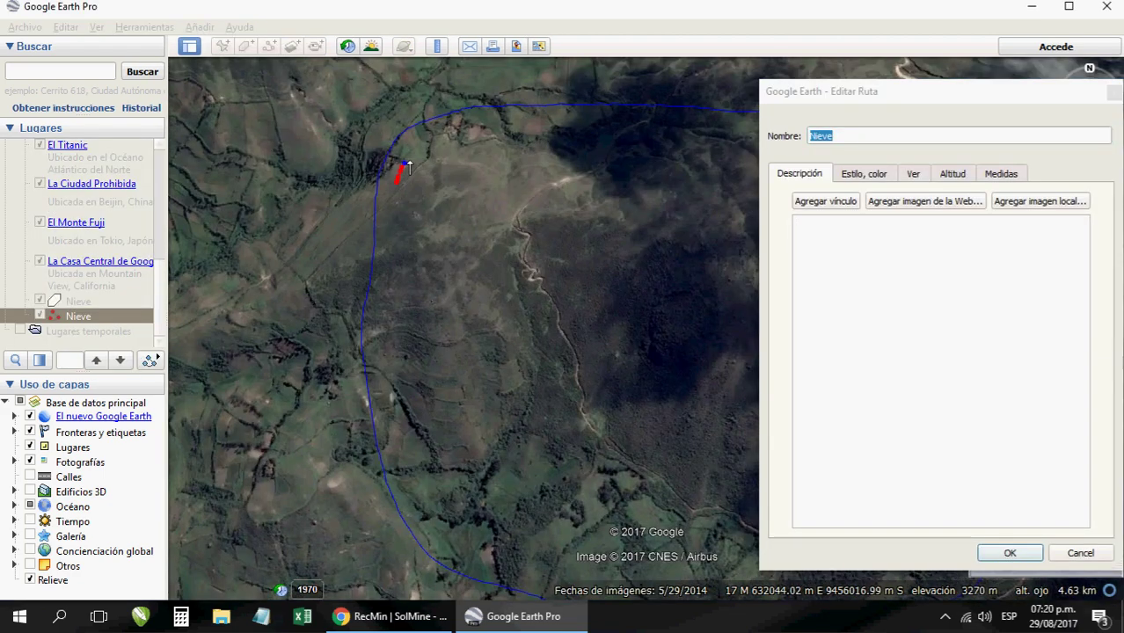
mouse_move(474, 124)
left_mouse_down()
mouse_move(555, 120)
mouse_move(439, 140)
mouse_move(411, 183)
mouse_move(392, 282)
mouse_move(400, 469)
left_mouse_up()
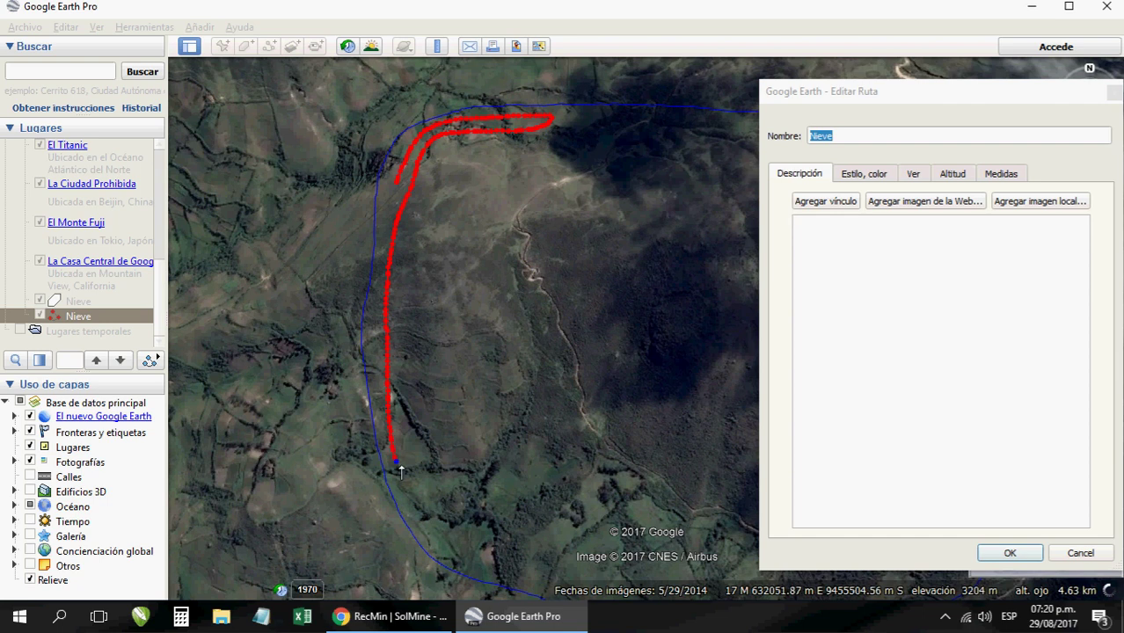
mouse_move(423, 531)
left_mouse_down()
mouse_move(471, 559)
mouse_move(431, 476)
left_mouse_up()
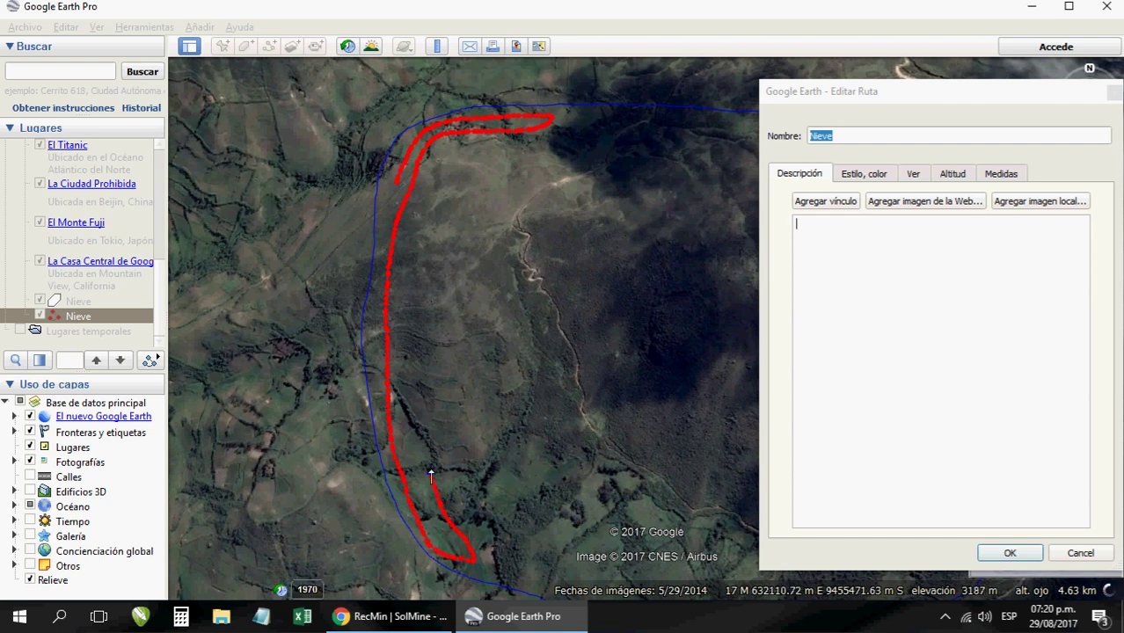
left_click_drag(417, 393, 424, 255)
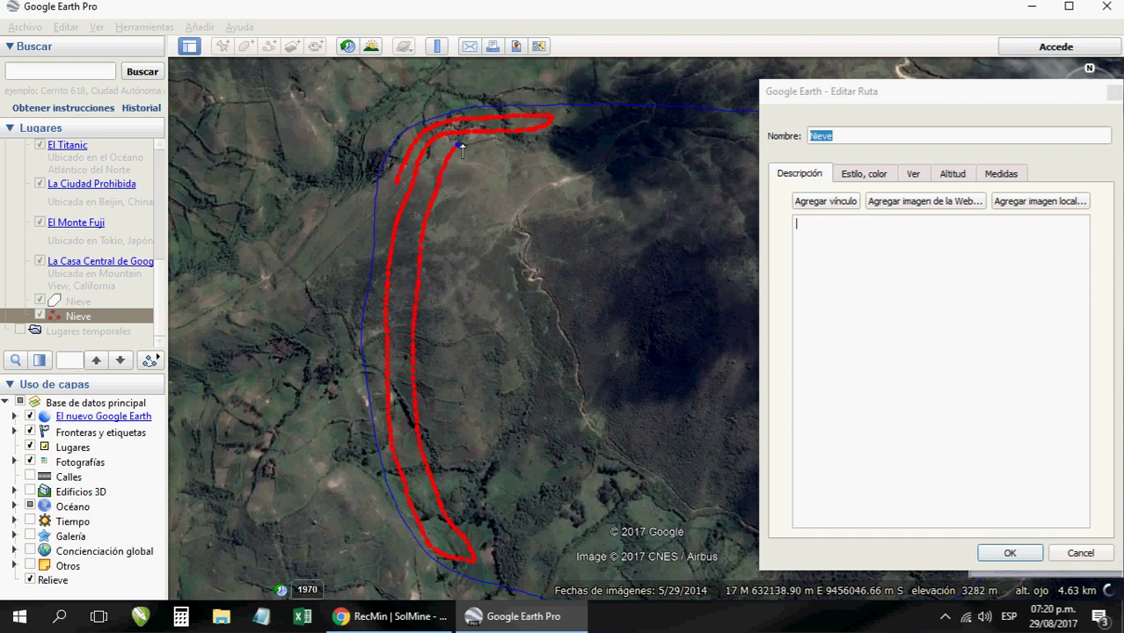
Extend the Nieve path in closely spaced winding passes across the western part of the polygon down to its southern edge.
mouse_move(459, 146)
left_mouse_down()
mouse_move(535, 146)
mouse_move(598, 123)
mouse_move(558, 167)
mouse_move(486, 170)
mouse_move(454, 197)
mouse_move(574, 197)
mouse_move(505, 227)
mouse_move(448, 234)
mouse_move(535, 269)
mouse_move(466, 284)
mouse_move(433, 309)
mouse_move(466, 335)
mouse_move(499, 314)
left_mouse_up()
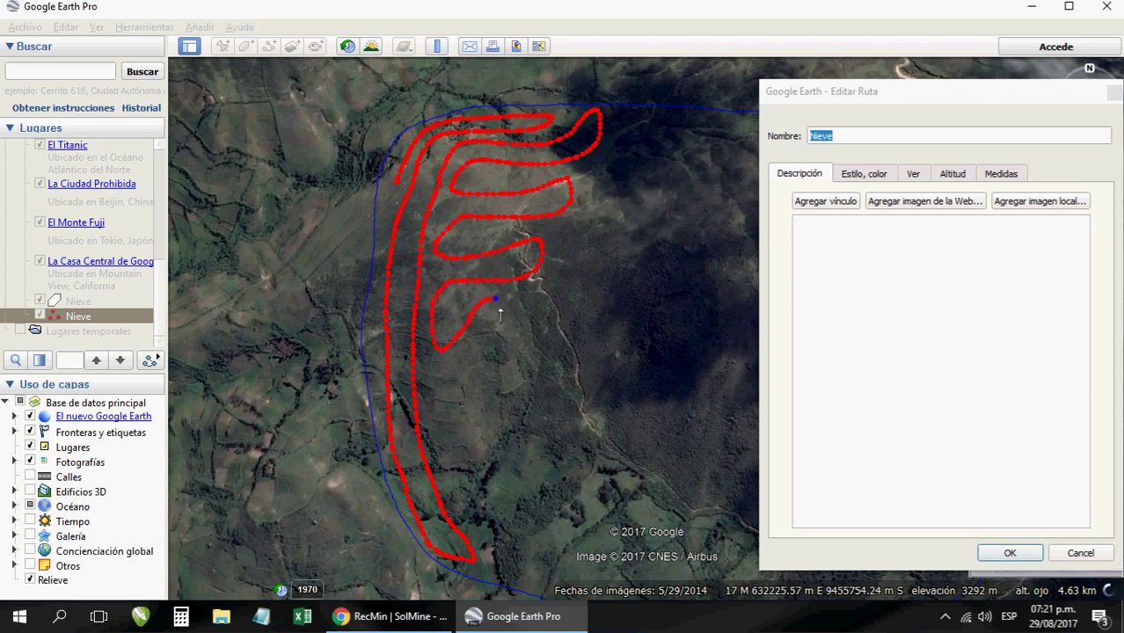
mouse_move(470, 380)
left_mouse_down()
mouse_move(438, 453)
mouse_move(503, 570)
mouse_move(522, 538)
left_mouse_up()
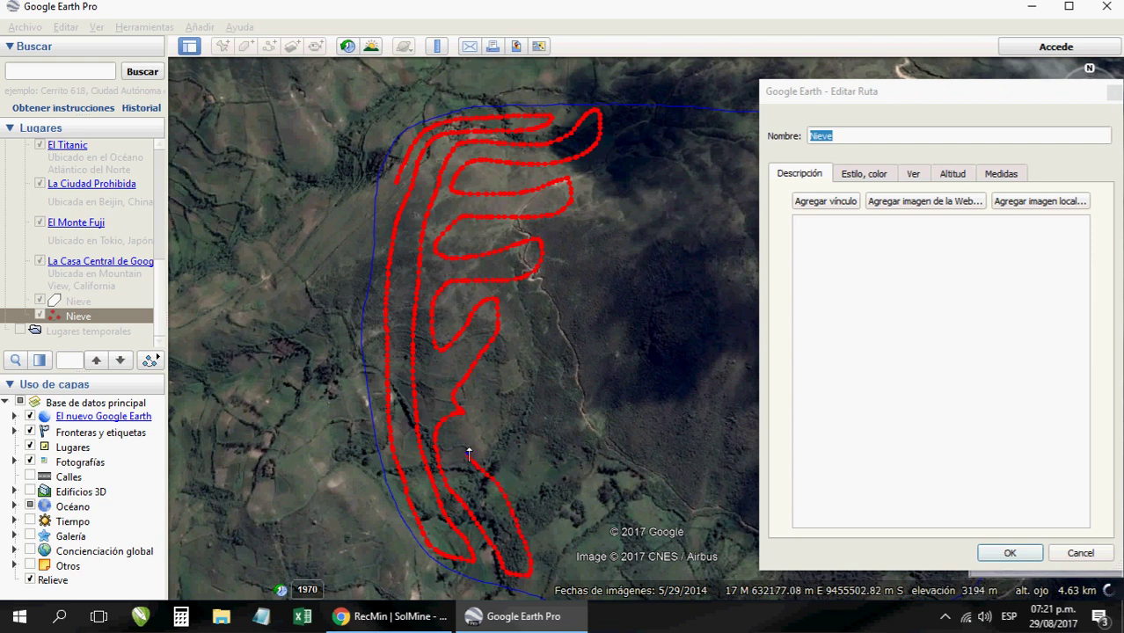
left_click_drag(532, 310, 521, 392)
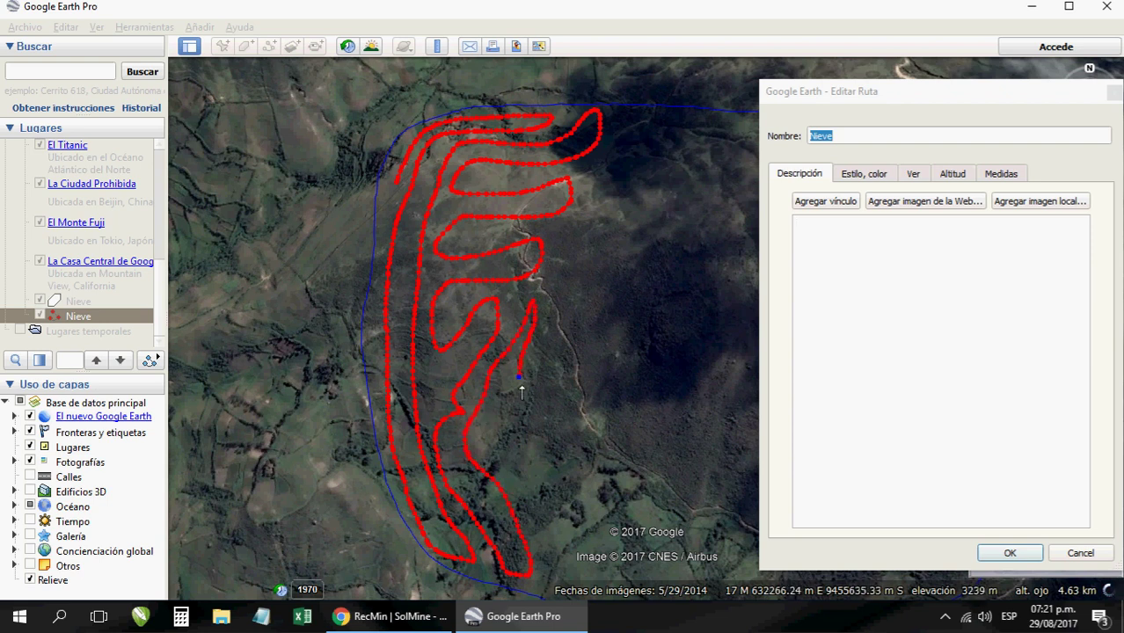
left_click_drag(505, 440, 543, 507)
mouse_move(557, 574)
left_mouse_down()
mouse_move(564, 591)
mouse_move(570, 524)
mouse_move(540, 444)
mouse_move(558, 290)
mouse_move(571, 227)
mouse_move(640, 111)
mouse_move(634, 172)
mouse_move(597, 242)
mouse_move(576, 360)
mouse_move(590, 528)
mouse_move(632, 589)
left_mouse_up()
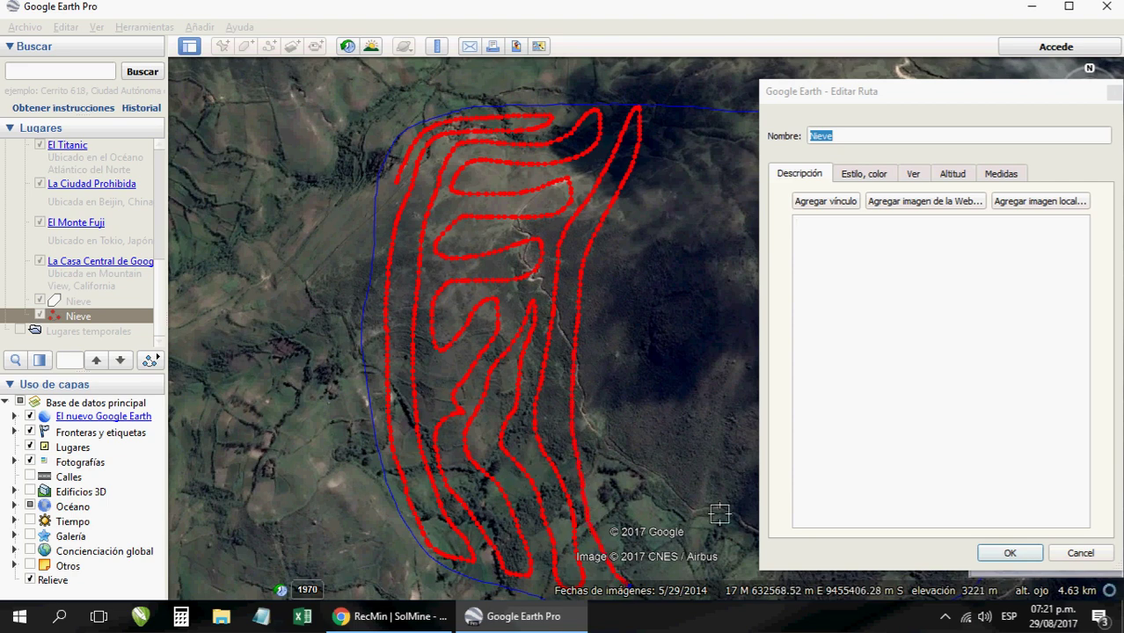
Move the path properties dialog off the unfinished area and extend the Nieve path in long north-south passes across the polygon's south-central part.
scroll(695, 489, "down", 2)
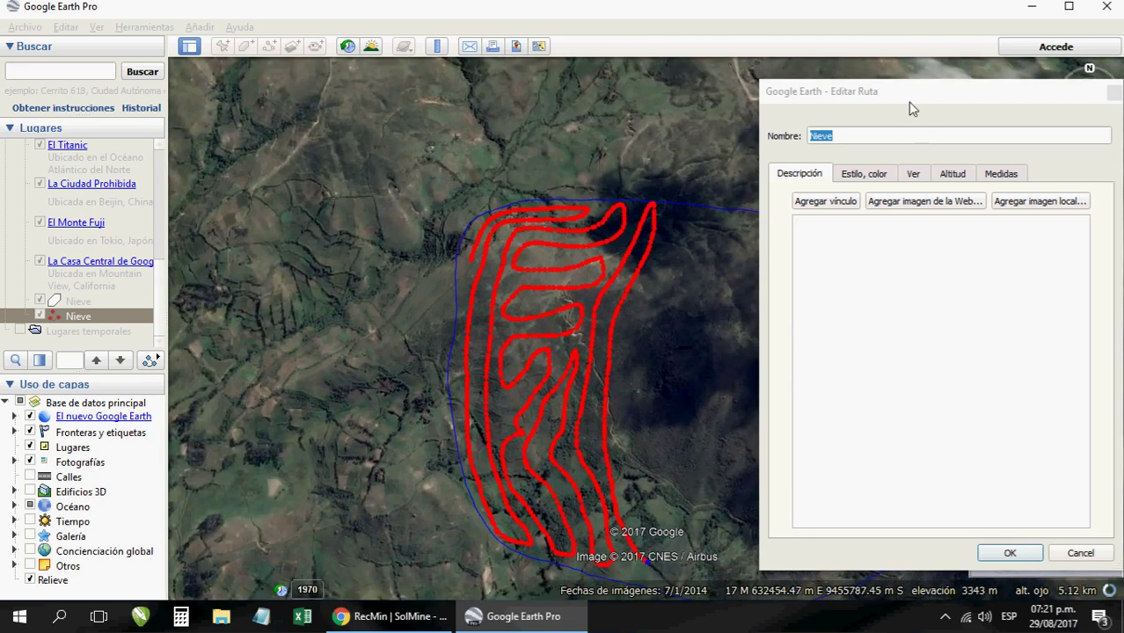
left_click_drag(911, 107, 313, 102)
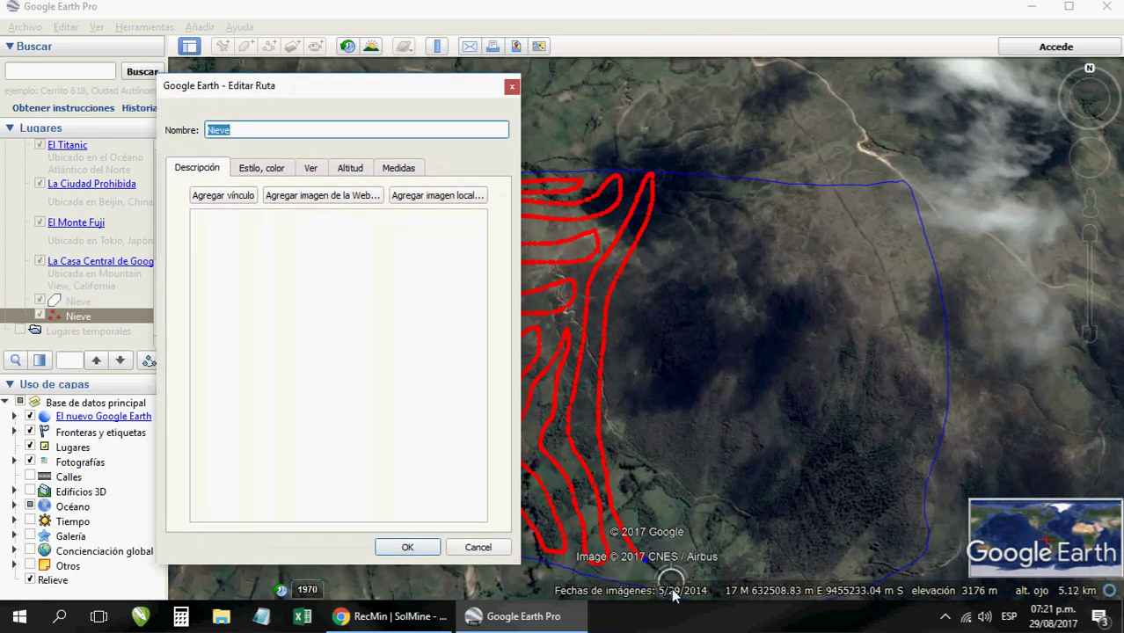
scroll(642, 558, "up", 2)
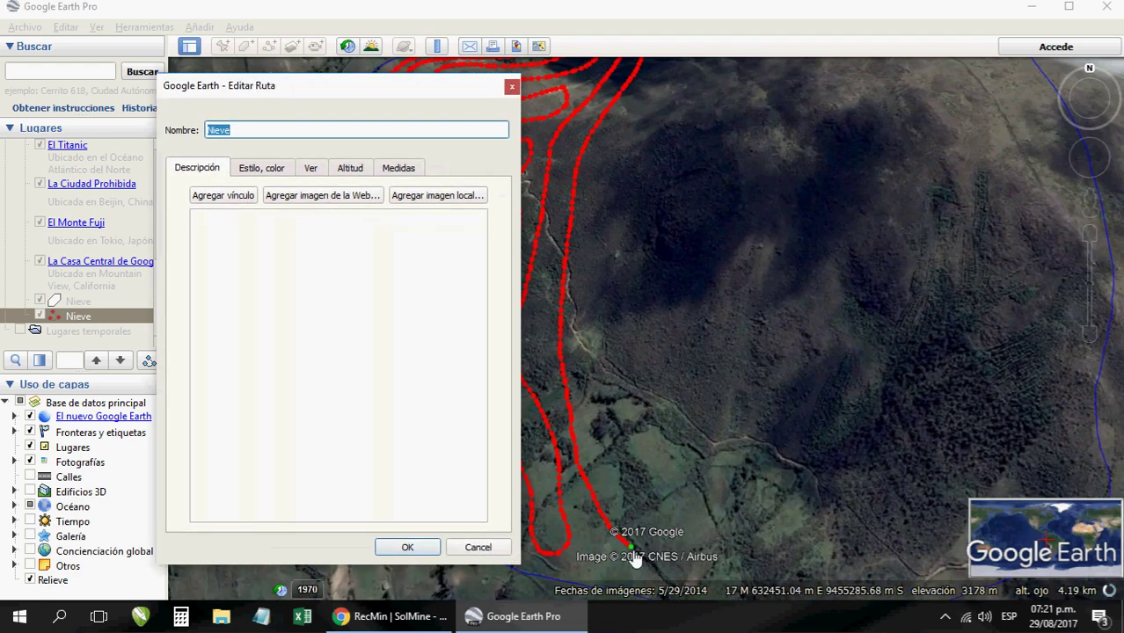
left_click(635, 561)
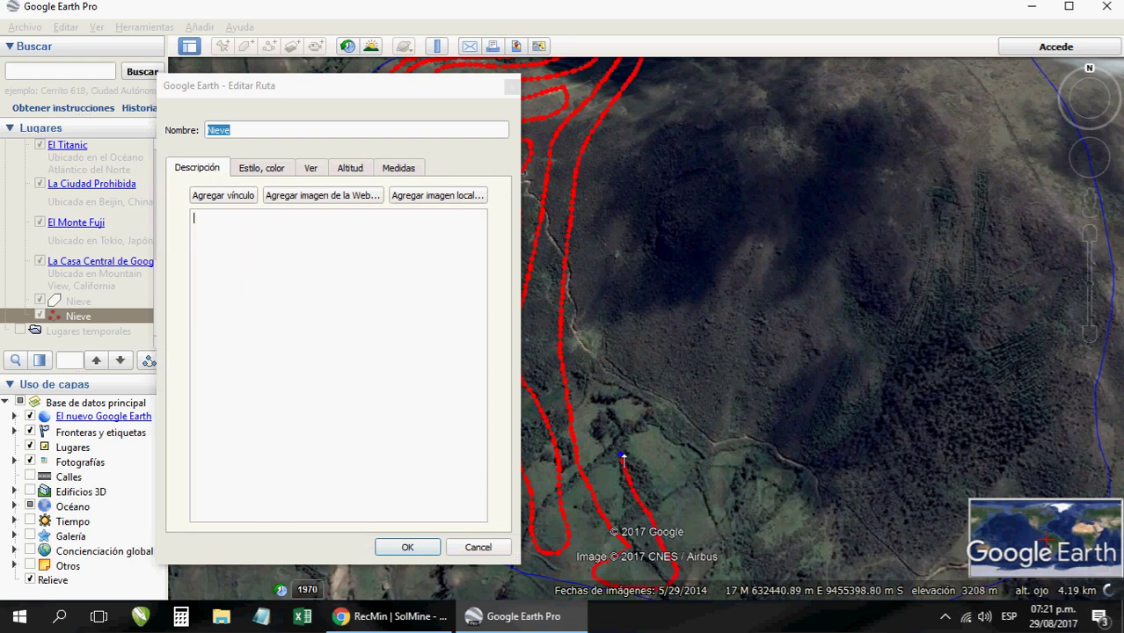
left_click_drag(624, 458, 607, 369)
mouse_move(605, 325)
left_mouse_down()
mouse_move(598, 246)
mouse_move(638, 301)
mouse_move(644, 404)
mouse_move(681, 507)
left_mouse_up()
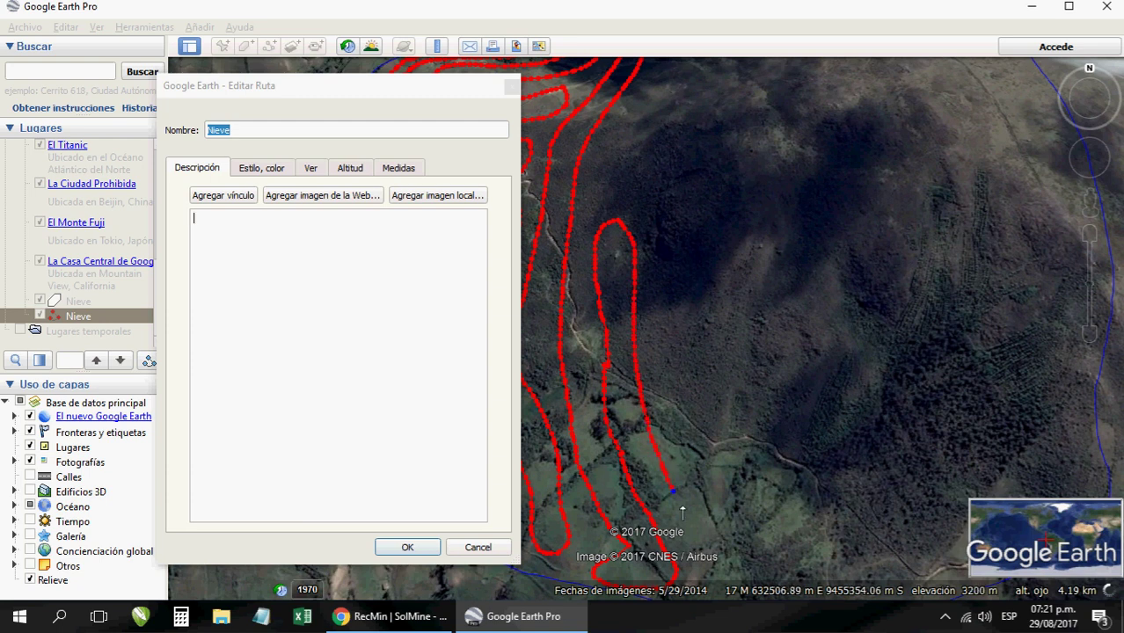
left_click_drag(712, 570, 726, 588)
mouse_move(734, 528)
left_mouse_down()
mouse_move(680, 396)
mouse_move(678, 224)
mouse_move(692, 248)
mouse_move(695, 340)
mouse_move(734, 450)
mouse_move(728, 220)
mouse_move(792, 475)
left_mouse_up()
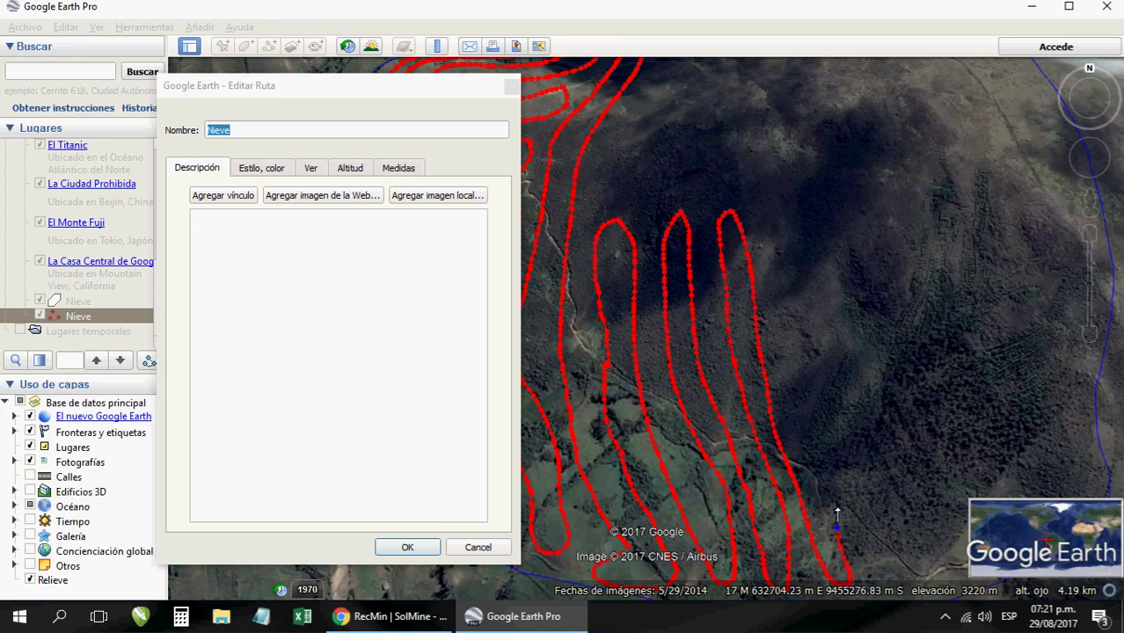
mouse_move(837, 515)
left_mouse_down()
mouse_move(767, 237)
mouse_move(826, 307)
mouse_move(863, 522)
left_mouse_up()
Continue the Nieve path in closely spaced north-south passes across the polygon's southeastern part up to its eastern edge.
scroll(861, 405, "up", 3)
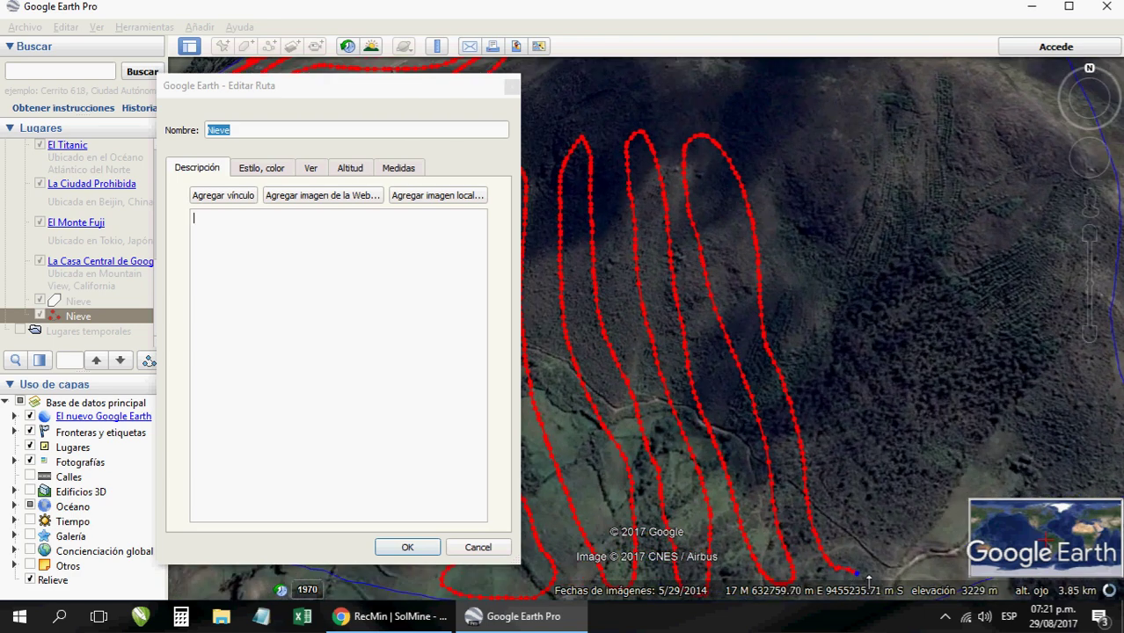
mouse_move(888, 561)
left_mouse_down()
mouse_move(831, 447)
mouse_move(756, 130)
mouse_move(793, 185)
mouse_move(902, 558)
mouse_move(941, 587)
left_mouse_up()
mouse_move(939, 513)
left_mouse_down()
mouse_move(815, 156)
mouse_move(857, 168)
mouse_move(961, 459)
left_mouse_up()
scroll(956, 431, "down", 5)
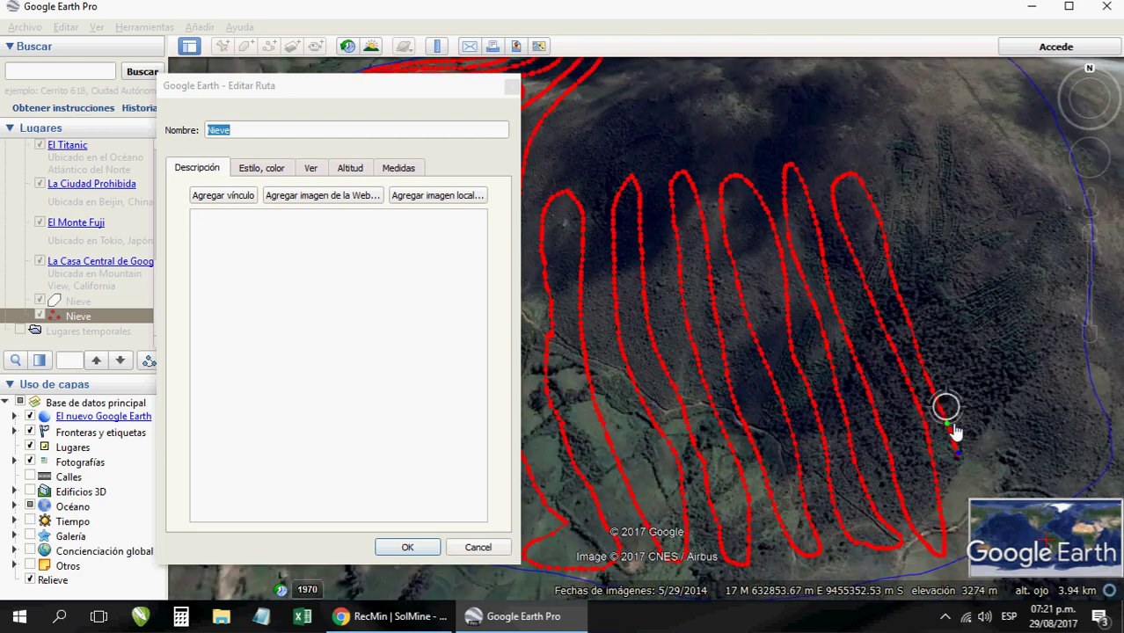
scroll(941, 421, "up", 5)
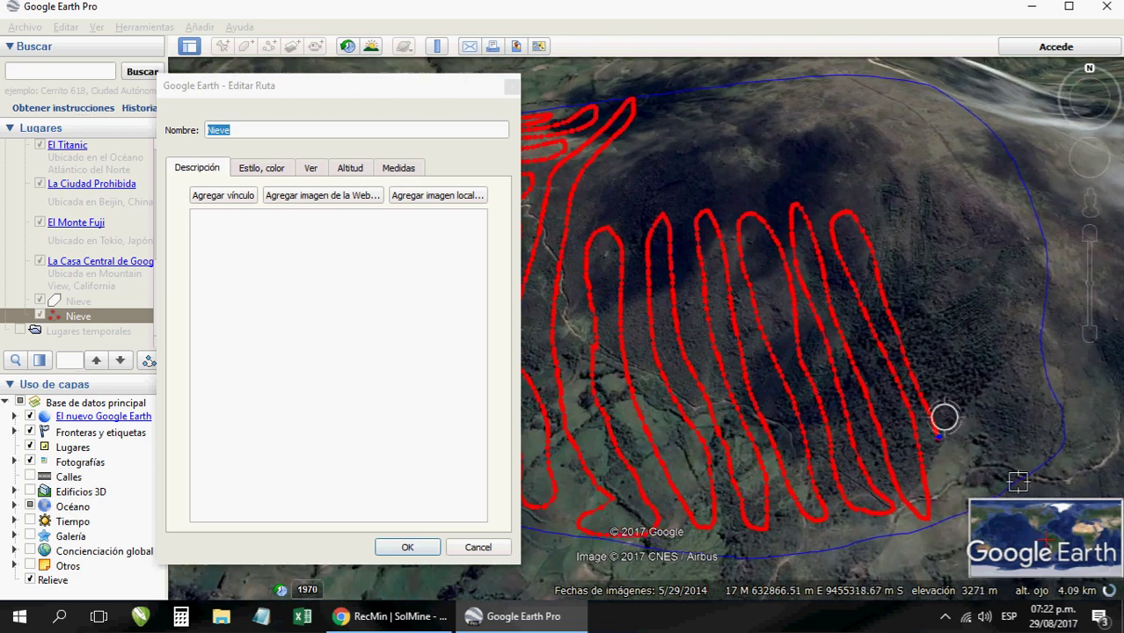
left_click_drag(941, 451, 942, 522)
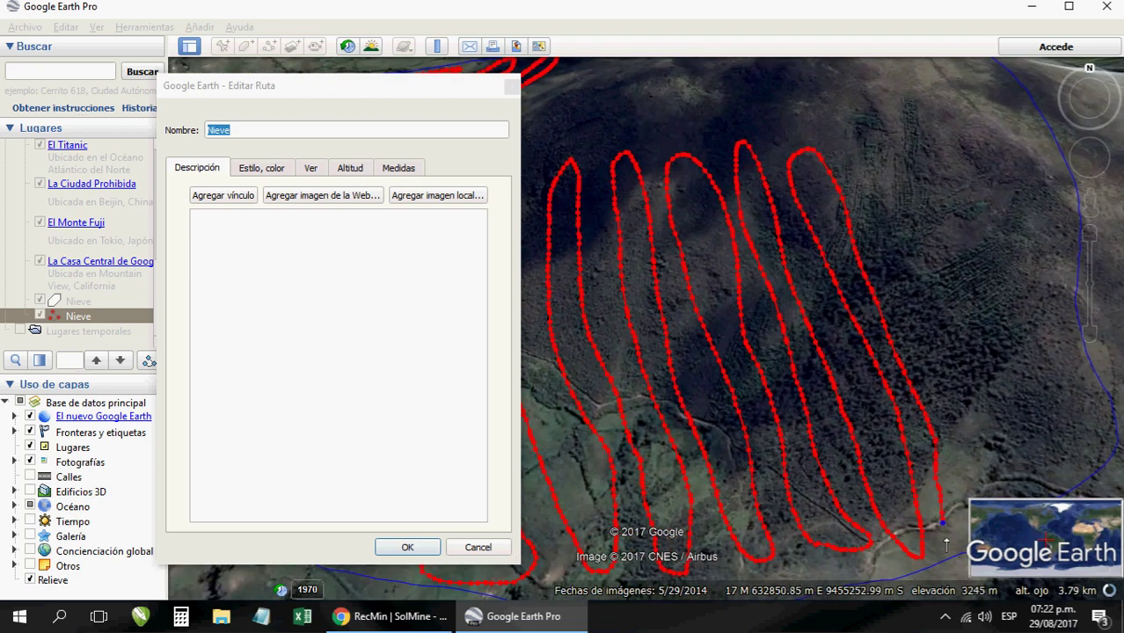
left_click_drag(932, 370, 889, 260)
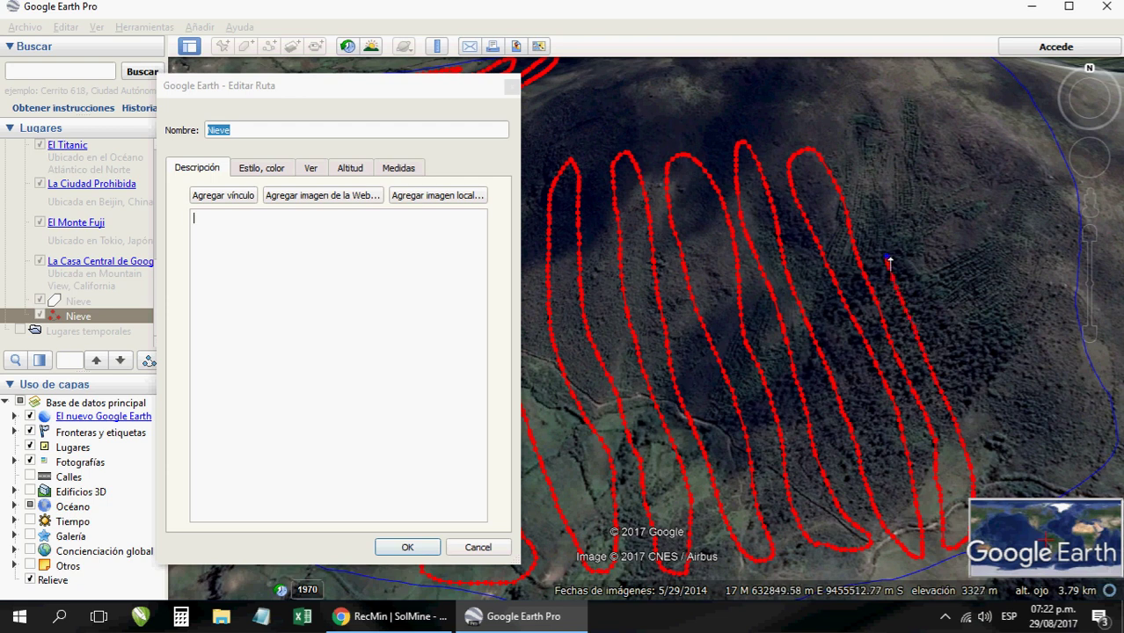
mouse_move(876, 160)
left_mouse_down()
mouse_move(1003, 480)
mouse_move(998, 369)
mouse_move(948, 251)
mouse_move(933, 173)
left_mouse_up()
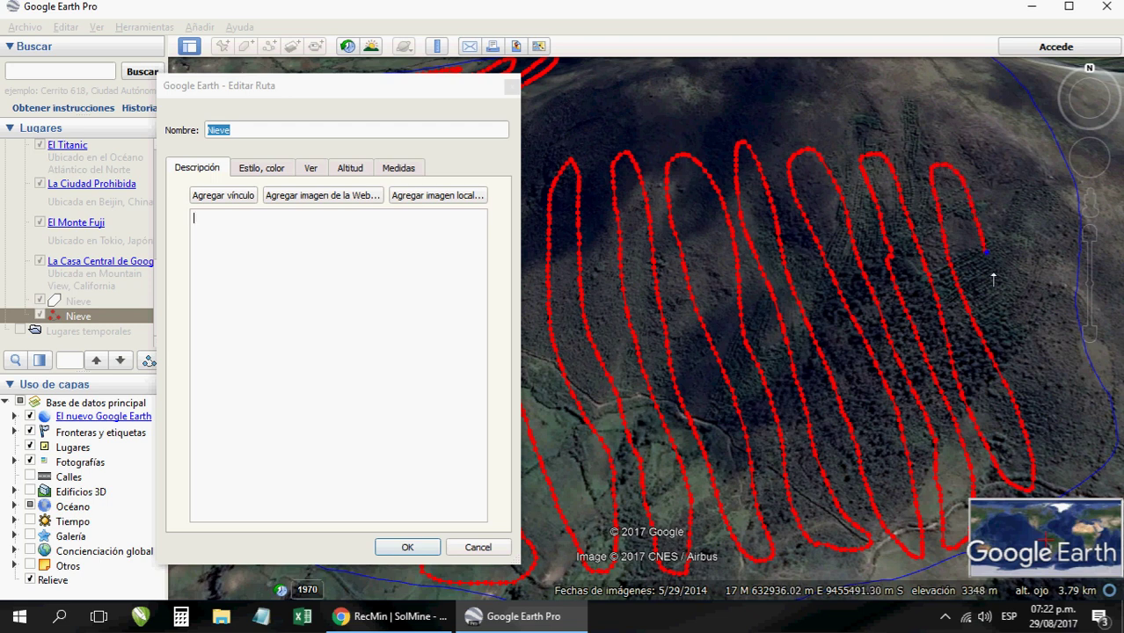
mouse_move(993, 278)
left_mouse_down()
mouse_move(1008, 356)
mouse_move(1063, 459)
left_mouse_up()
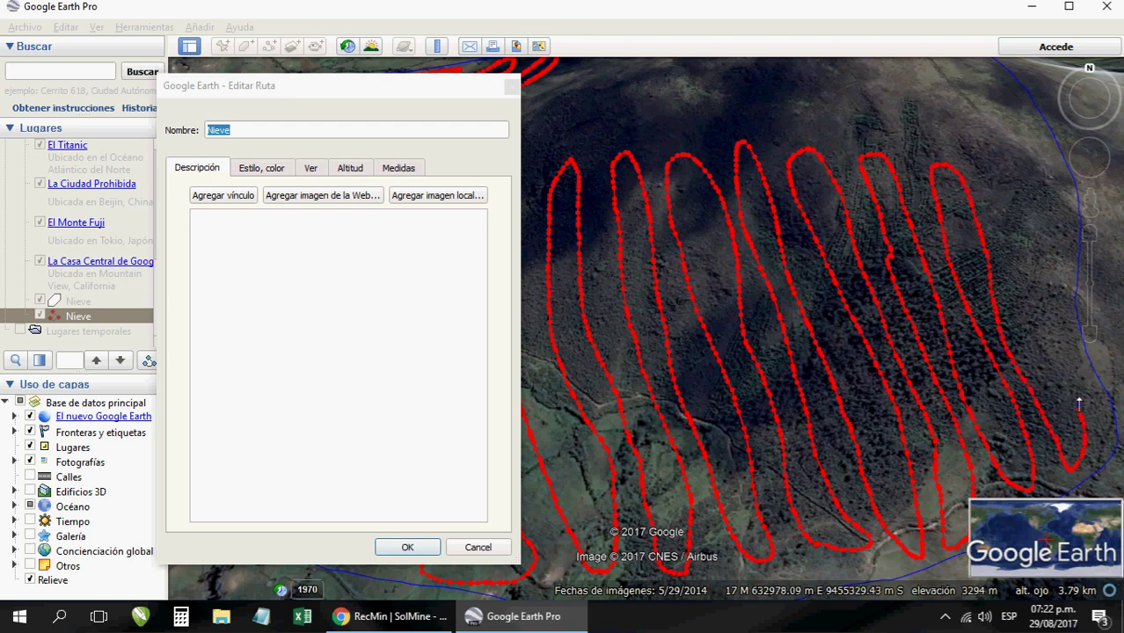
Lead the Nieve path north and trace long east-west passes above the vertical loops, between the western passes and the eastern edge.
mouse_move(1041, 314)
left_mouse_down()
mouse_move(1023, 227)
mouse_move(1031, 173)
mouse_move(999, 202)
mouse_move(959, 139)
mouse_move(584, 138)
left_mouse_up()
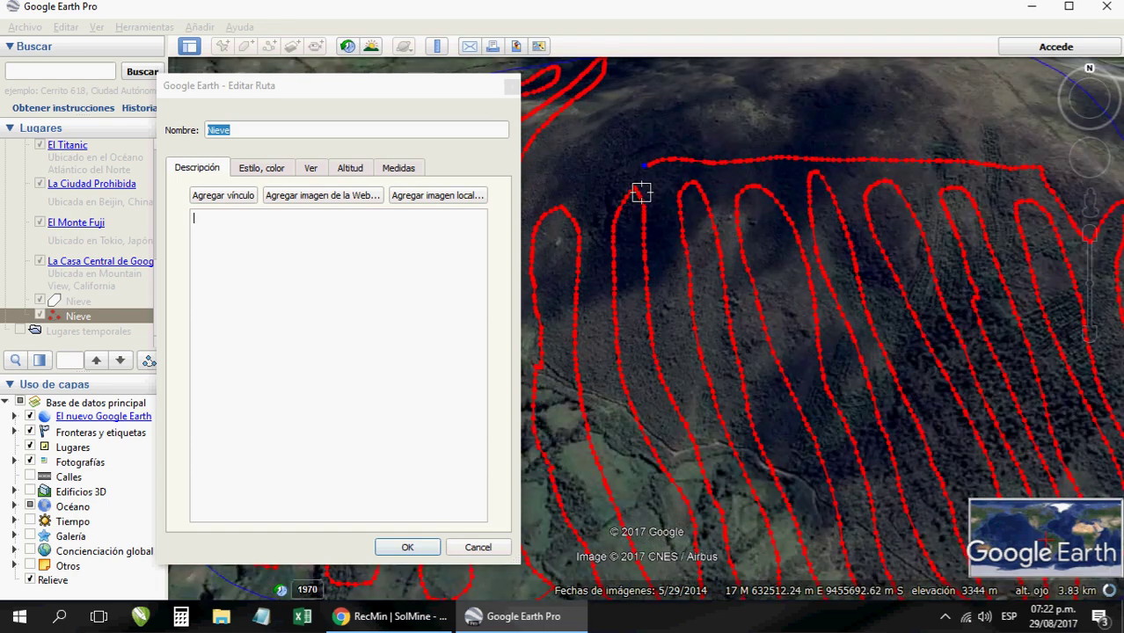
left_click(551, 176)
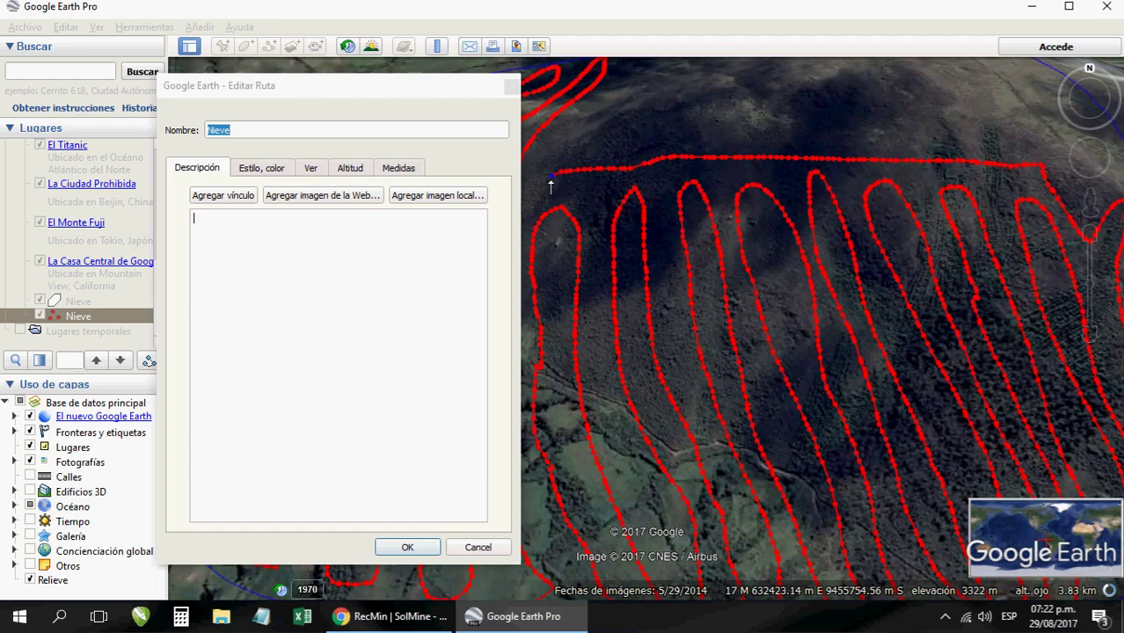
mouse_move(584, 139)
left_mouse_down()
mouse_move(891, 130)
mouse_move(1018, 142)
left_mouse_up()
mouse_move(1083, 178)
left_mouse_down()
mouse_move(1104, 166)
mouse_move(1069, 121)
mouse_move(655, 112)
mouse_move(621, 99)
mouse_move(844, 84)
mouse_move(1052, 90)
left_mouse_up()
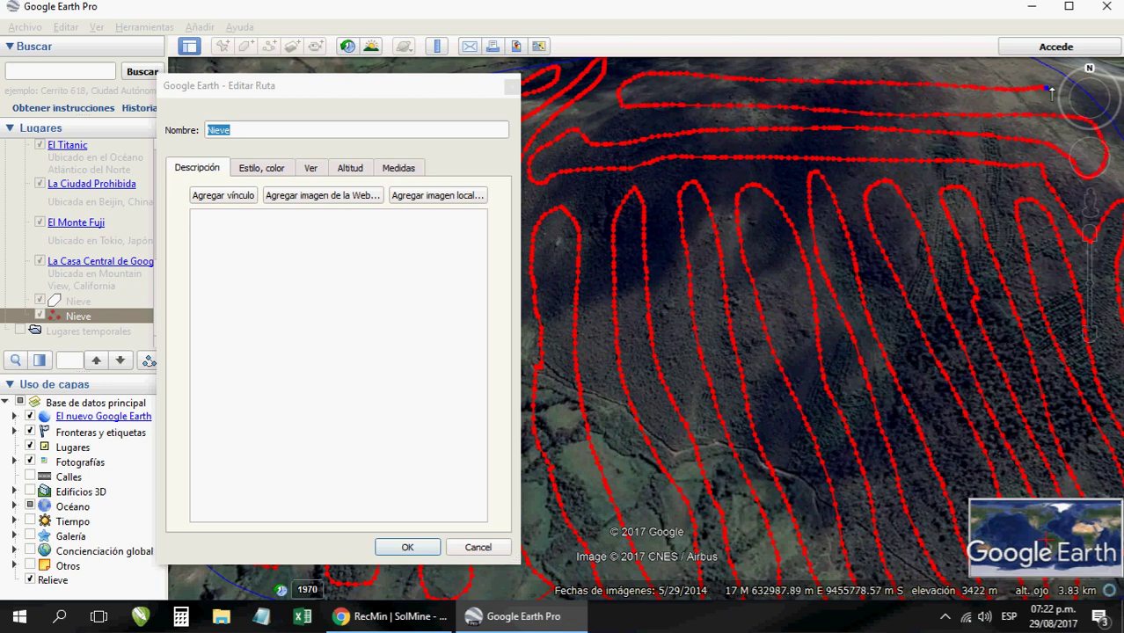
Fill the remaining strip along the polygon's northern edge with east-west passes and save the Nieve path.
scroll(961, 93, "down", 5)
scroll(932, 88, "up", 5)
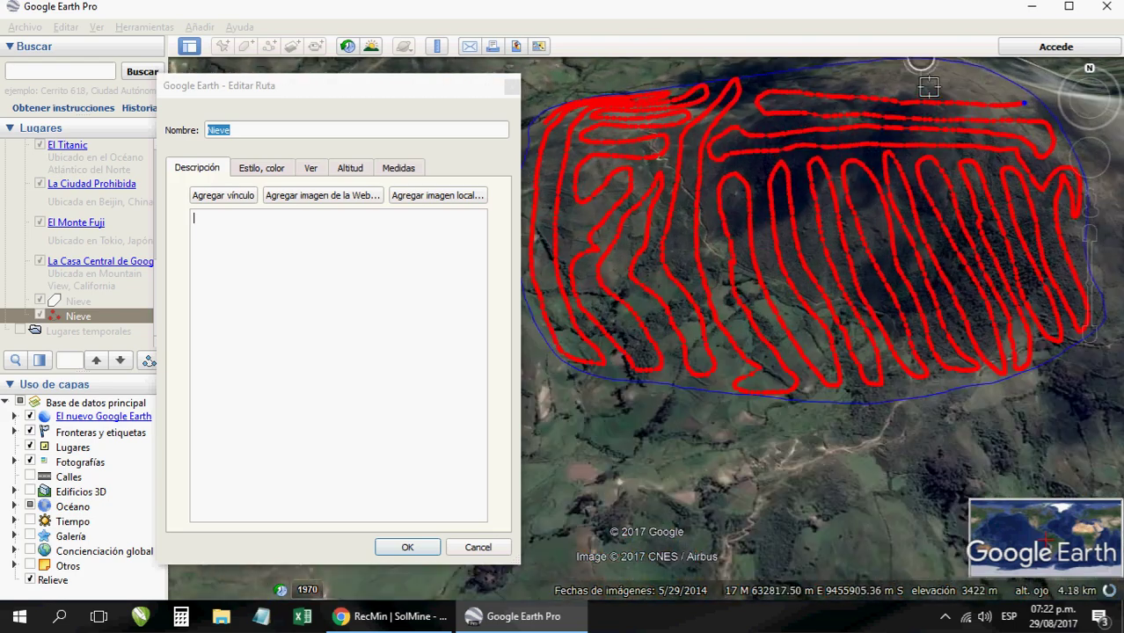
mouse_move(1119, 150)
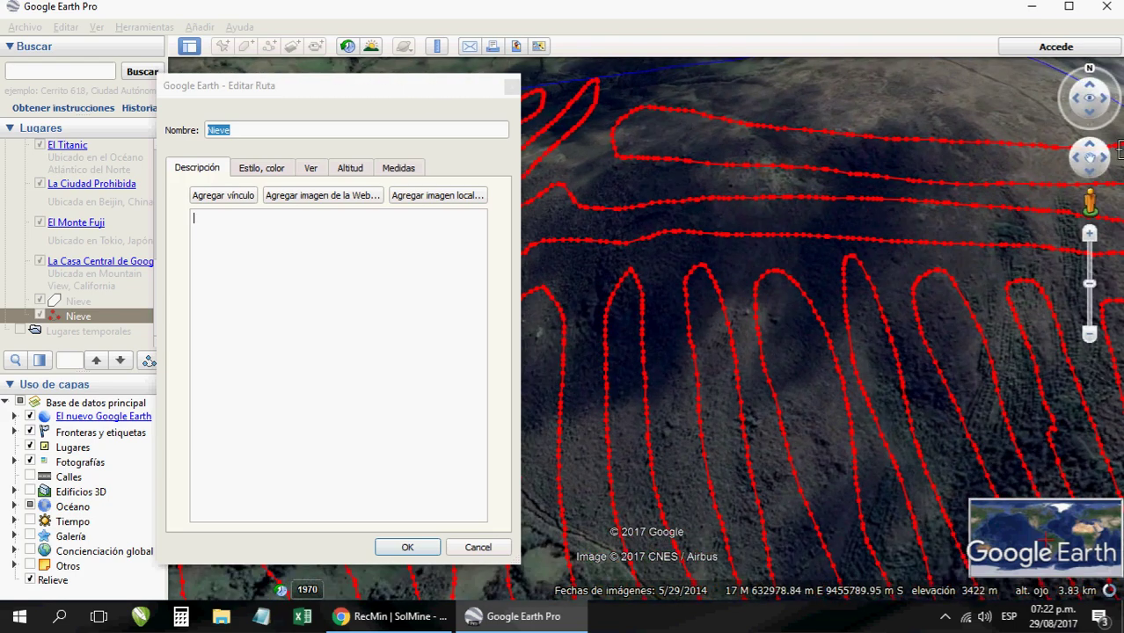
left_click(973, 110)
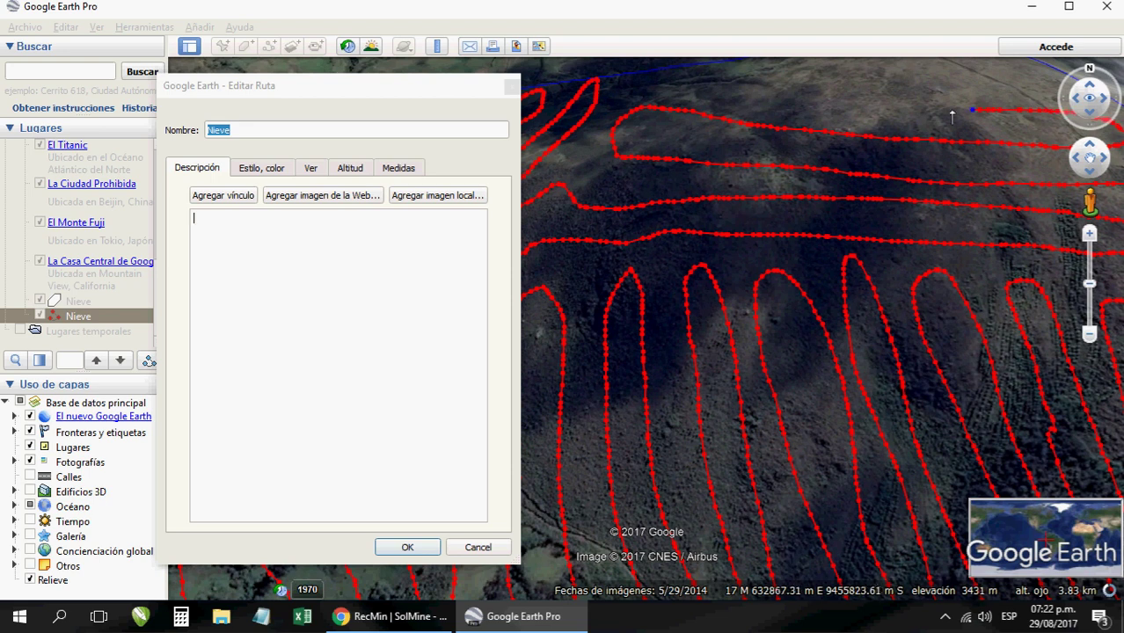
mouse_move(765, 102)
left_mouse_down()
mouse_move(651, 91)
mouse_move(704, 82)
left_mouse_up()
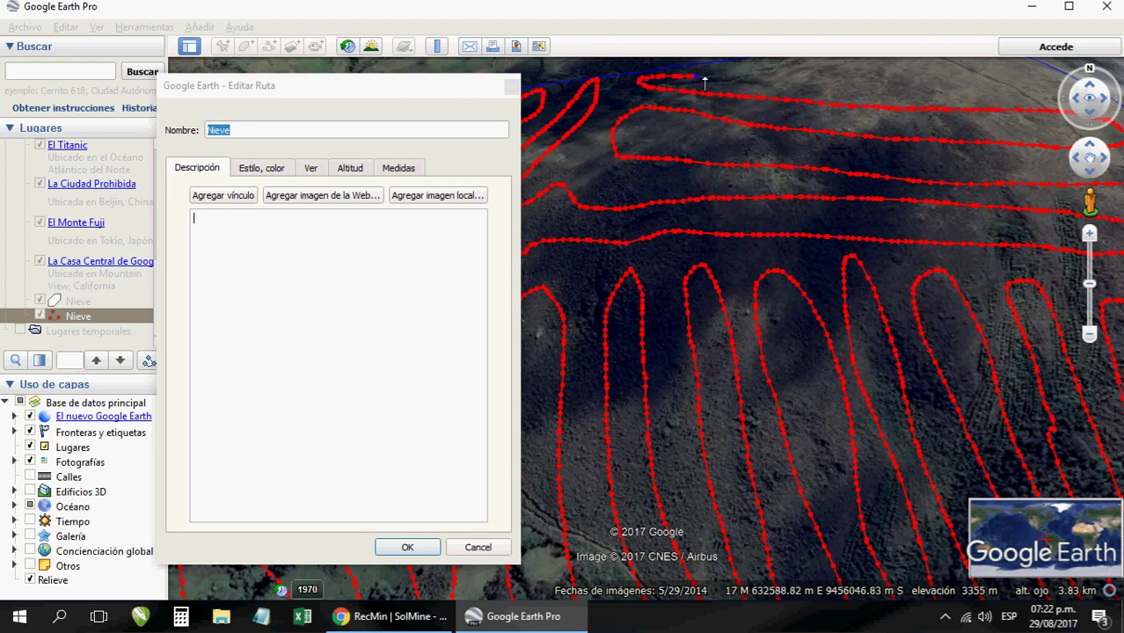
left_click_drag(962, 94, 1039, 83)
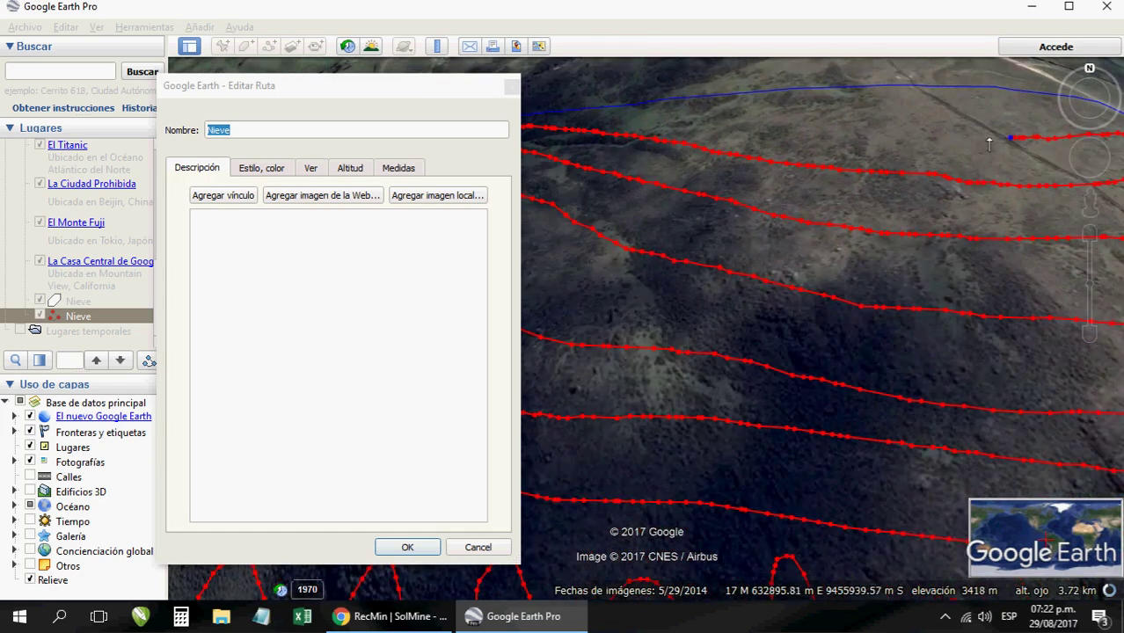
left_click_drag(994, 139, 791, 132)
left_click_drag(896, 106, 1036, 107)
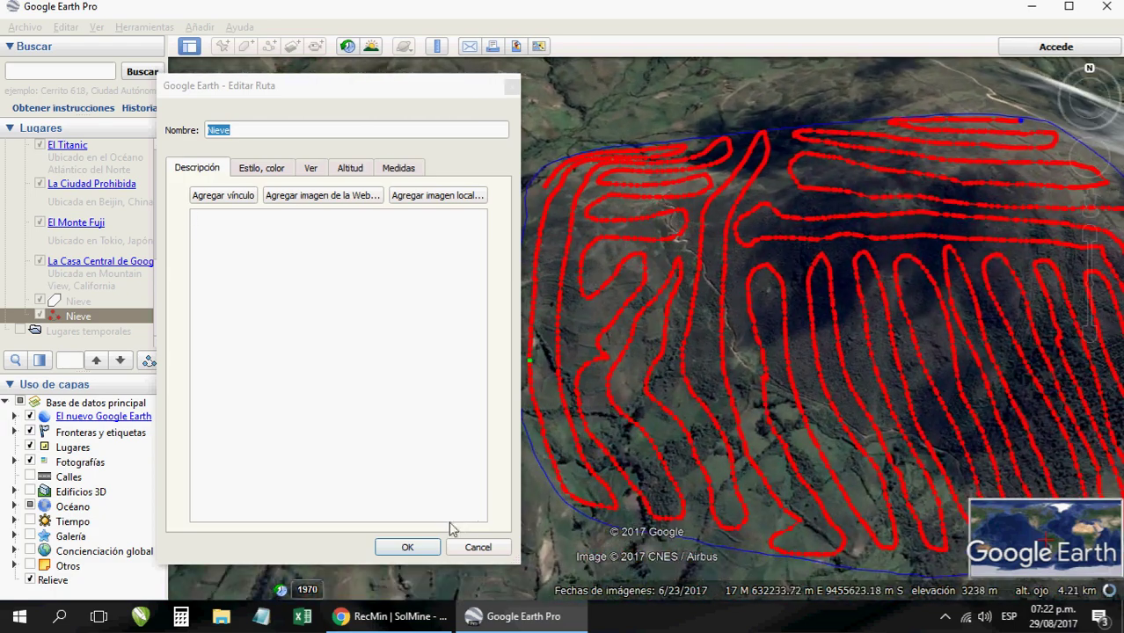
left_click(407, 547)
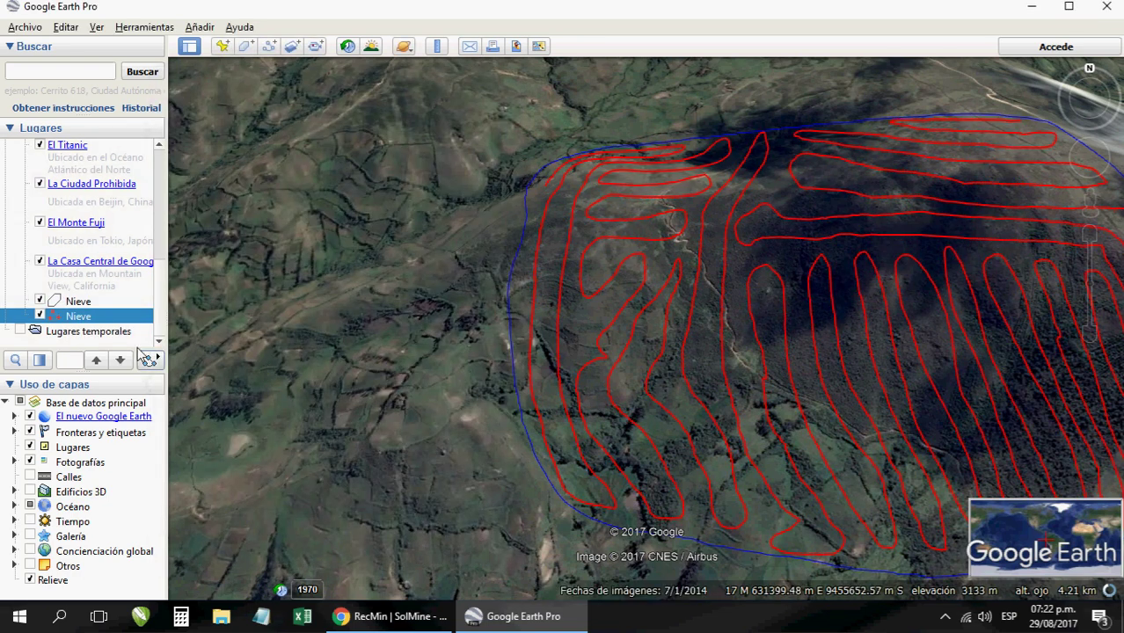
Save the Nieve path as the KML file Nieve in the Proj Tormenta folder on the desktop.
left_click_drag(806, 257, 606, 246)
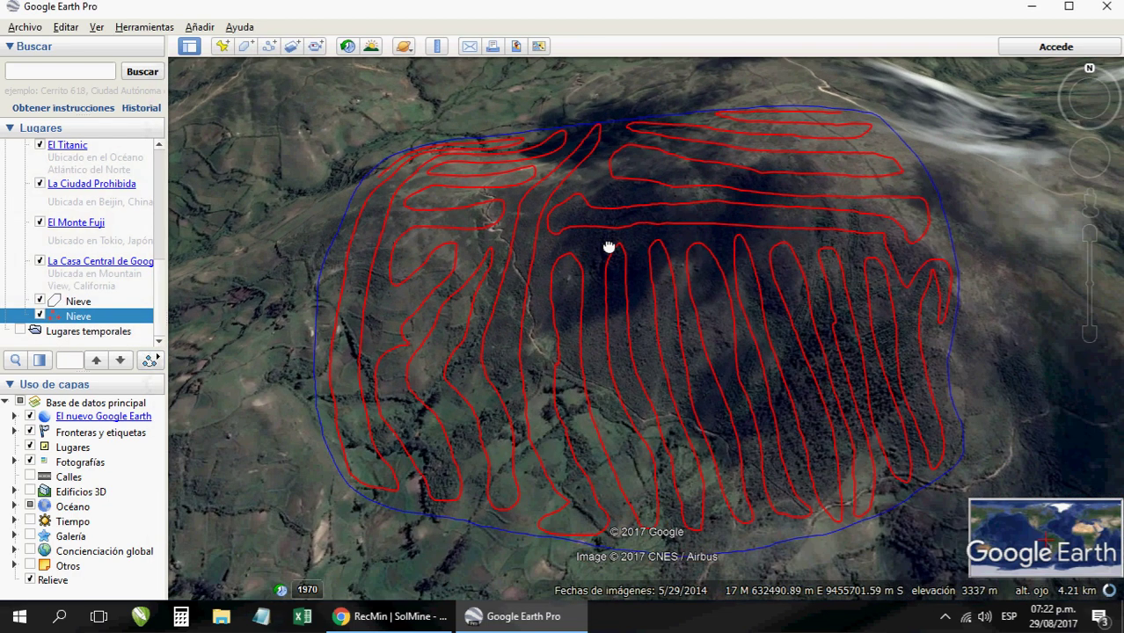
scroll(629, 277, "up", 2)
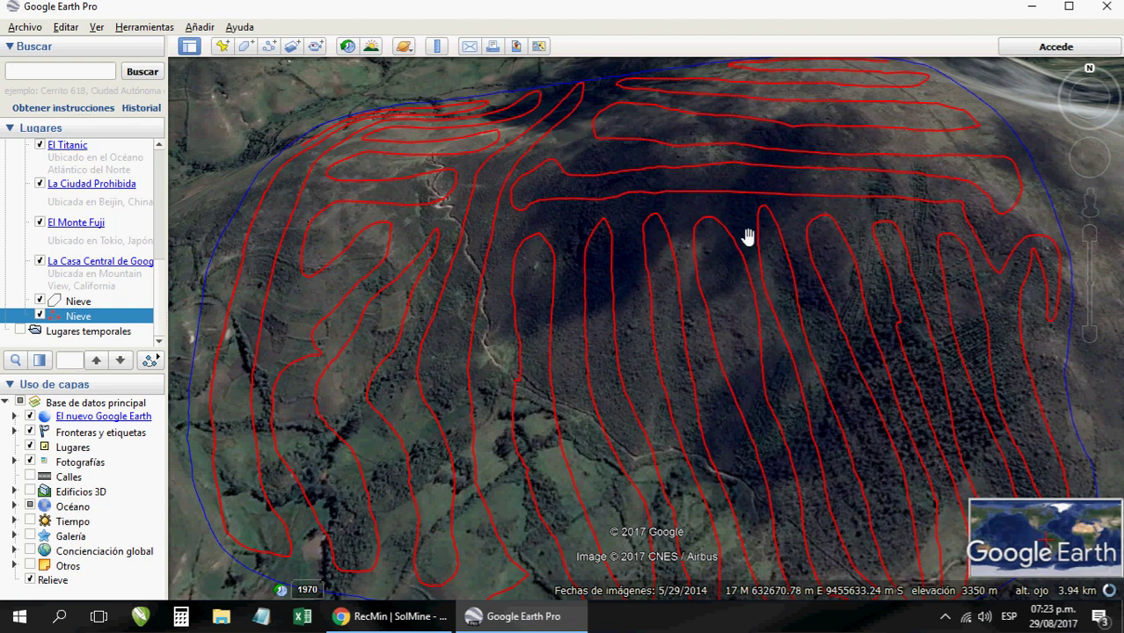
right_click(88, 320)
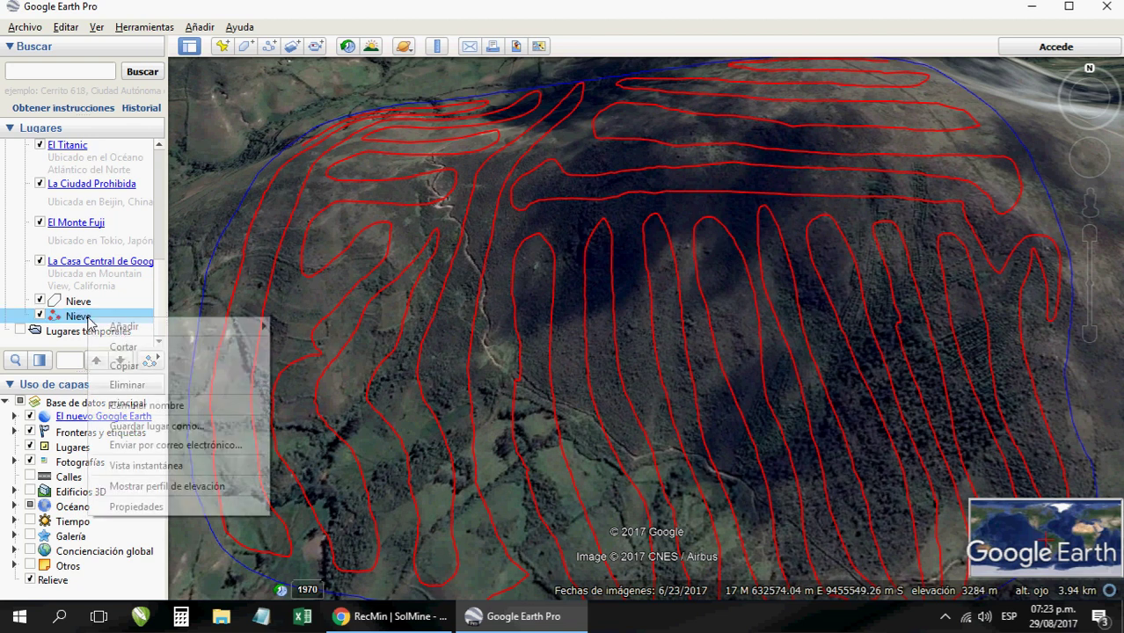
left_click(162, 429)
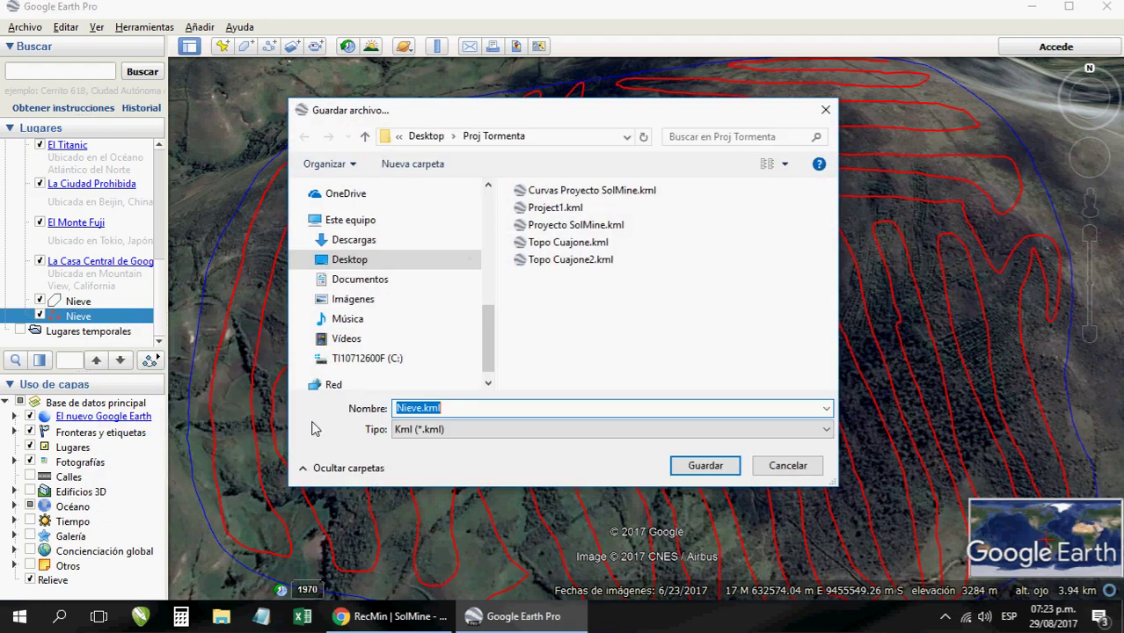
left_click(486, 439)
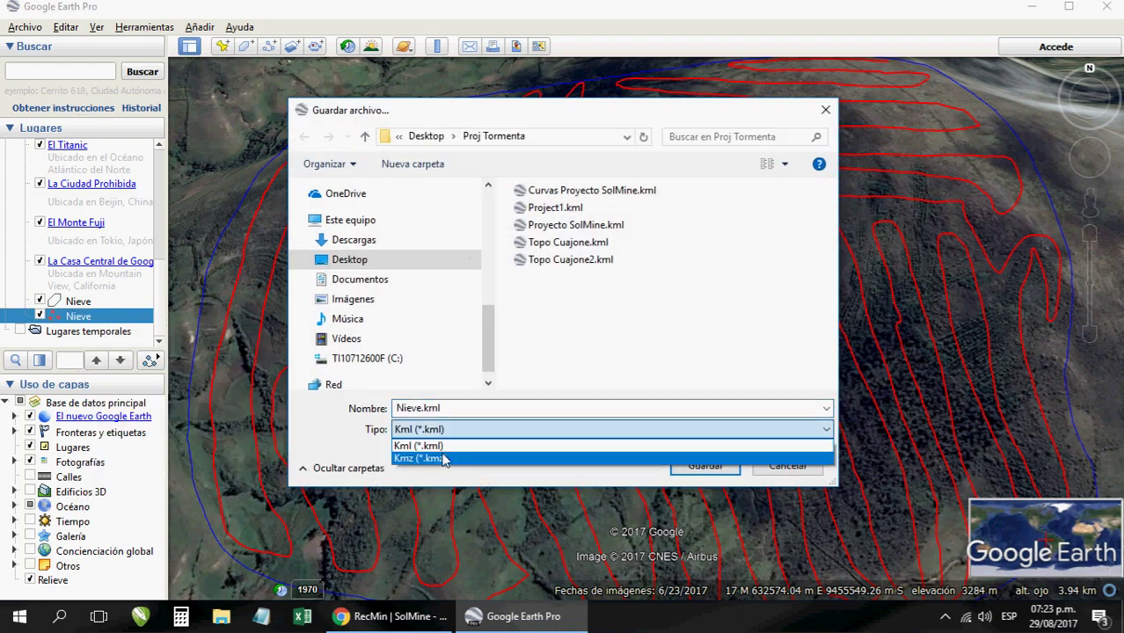
left_click(626, 182)
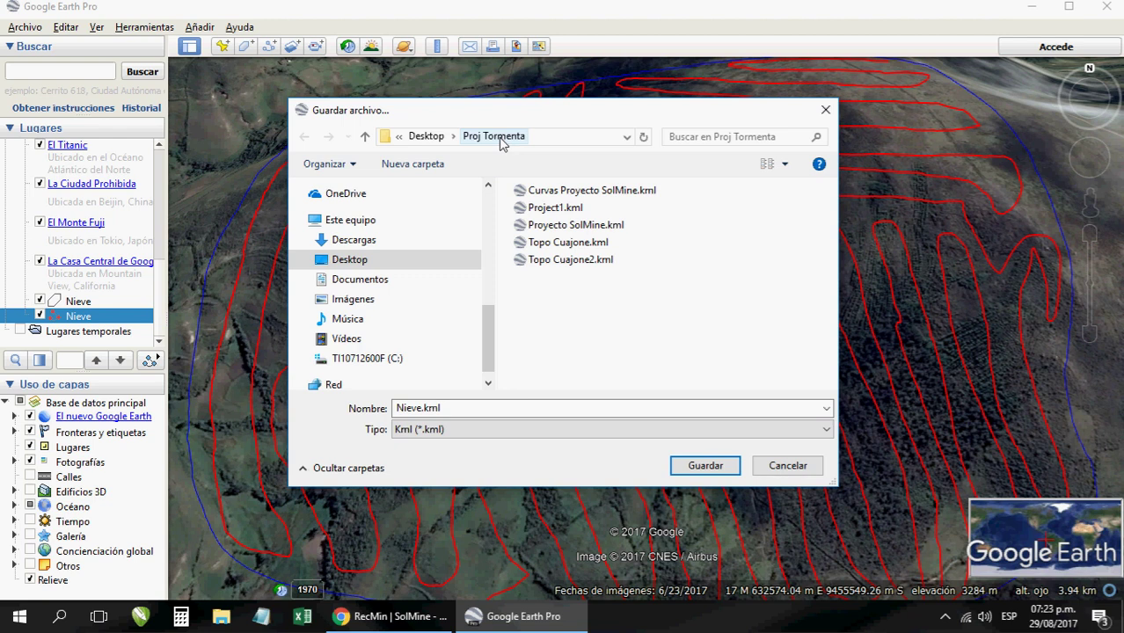
left_click(474, 408)
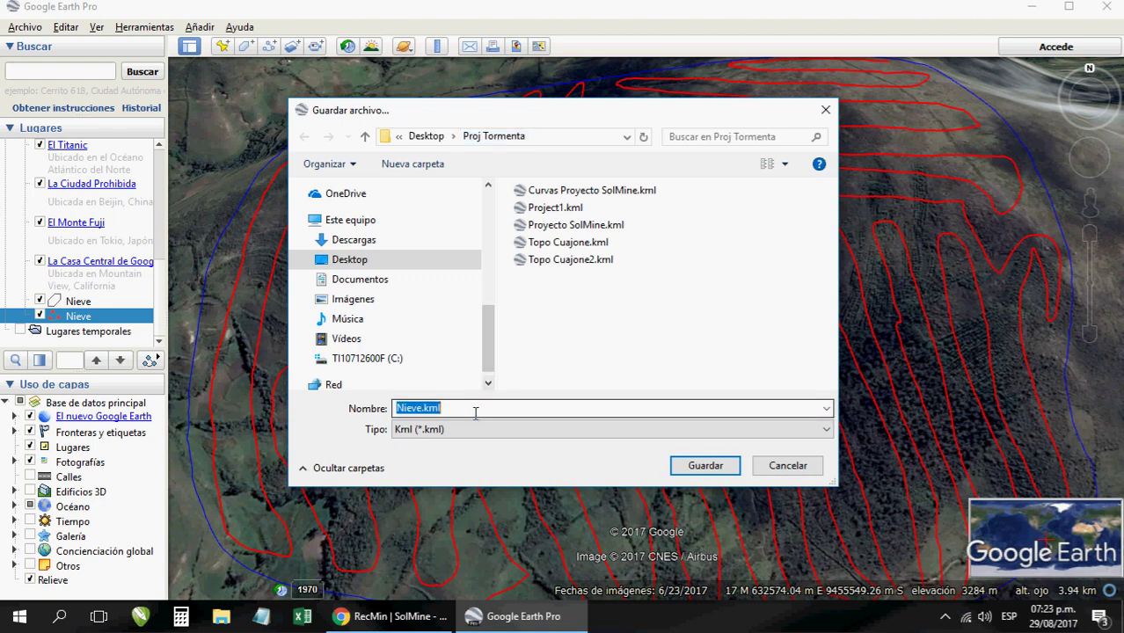
type("N")
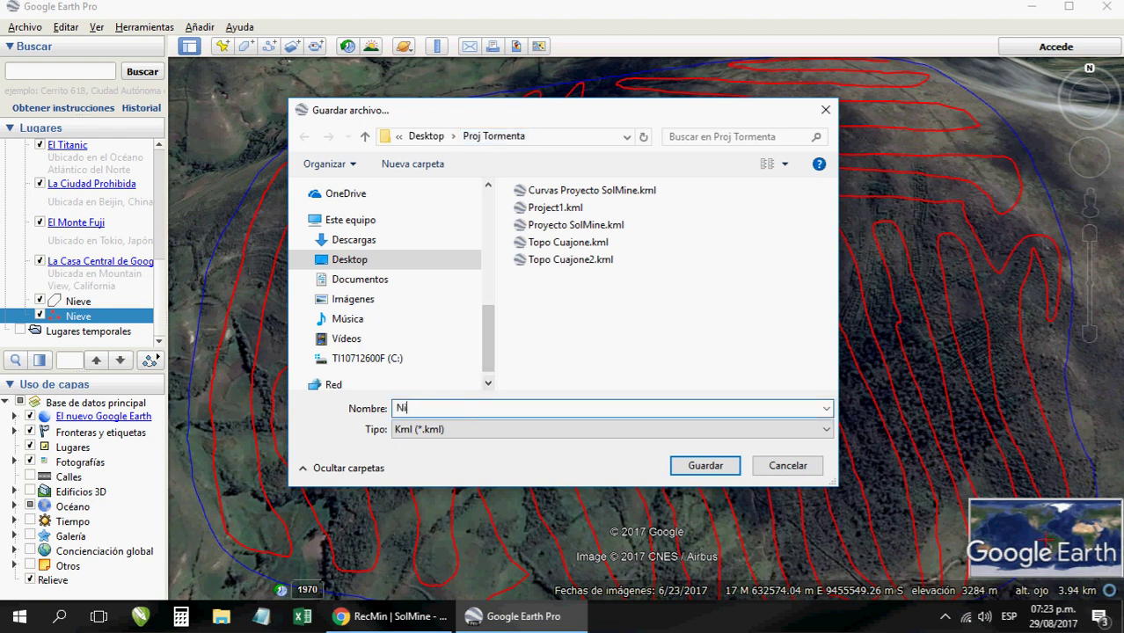
left_click(702, 466)
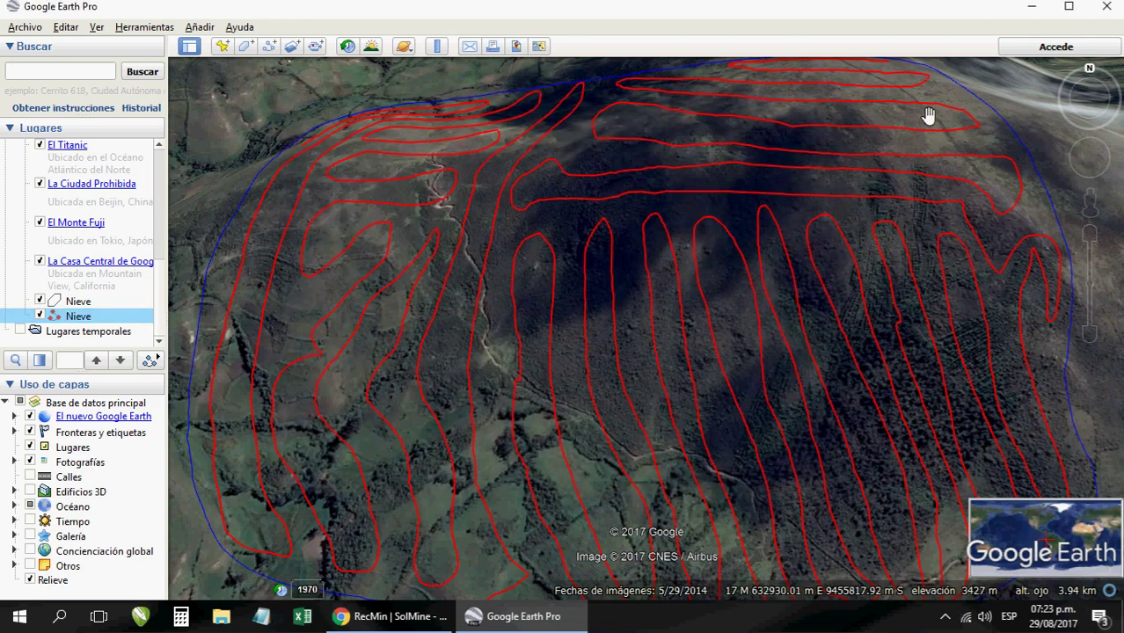
Close Google Earth Pro and switch to the GPS Visualizer elevation page in Chrome.
left_click(1107, 8)
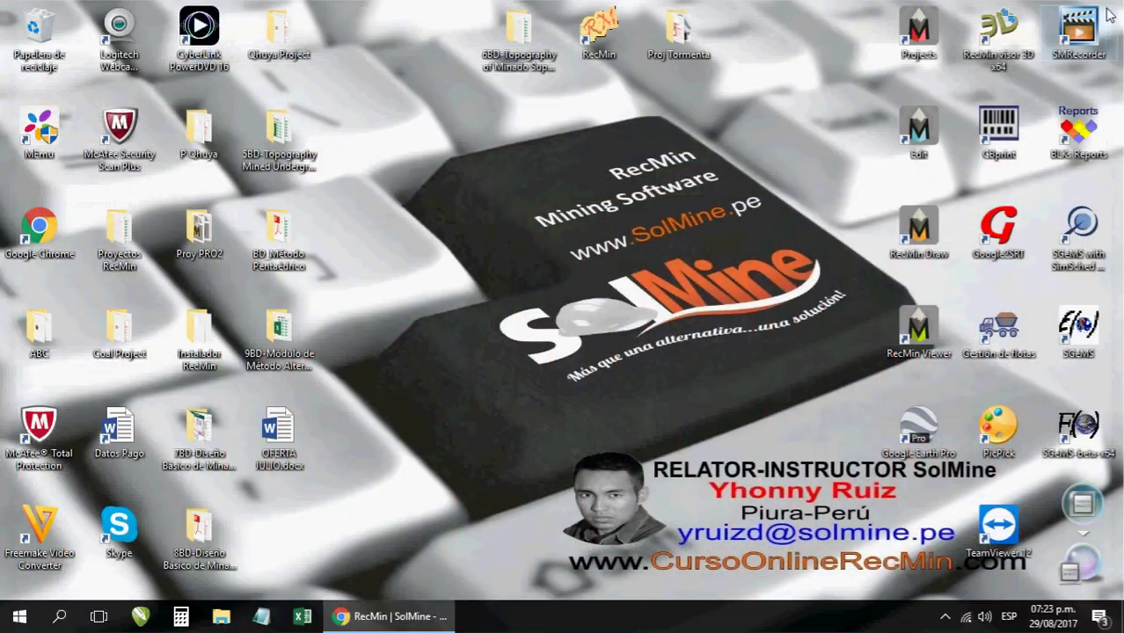
left_click(417, 619)
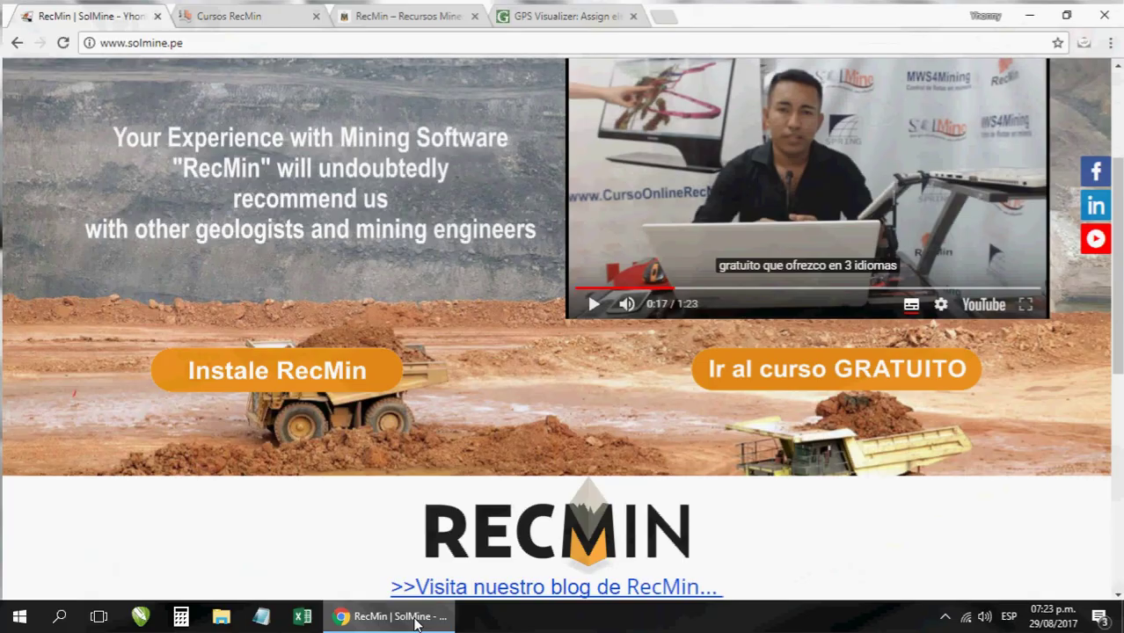
left_click(554, 12)
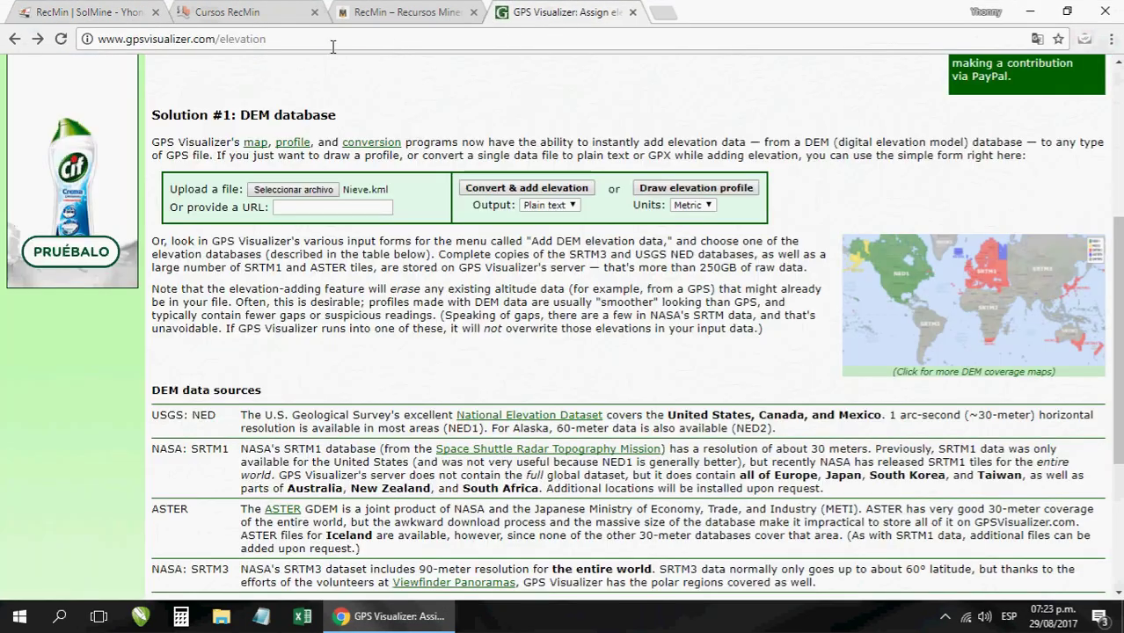
Choose Nieve.kml from the Proj Tormenta folder as the file to upload in the DEM database form.
left_click(119, 43)
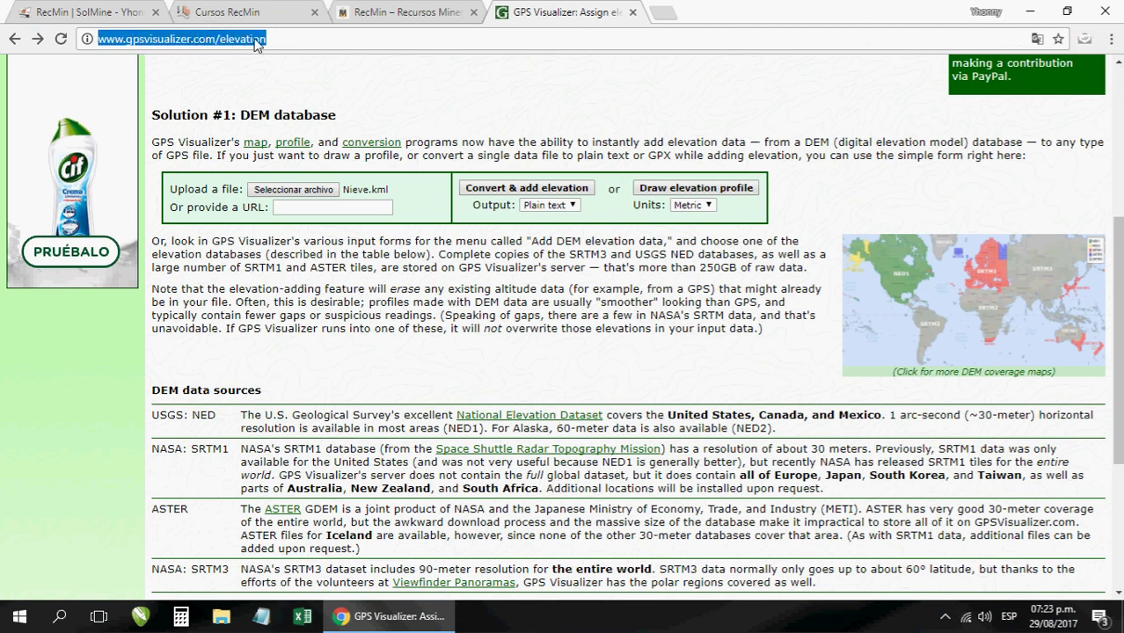
left_click_drag(281, 45, 109, 51)
scroll(475, 92, "up", 4)
scroll(510, 92, "down", 2)
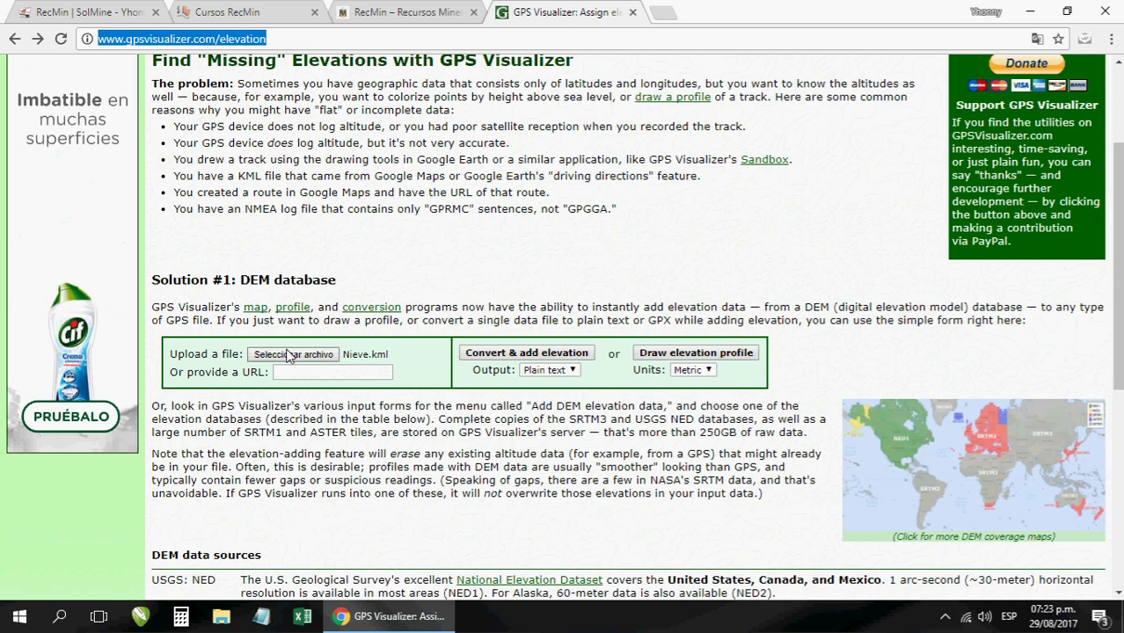
left_click(295, 356)
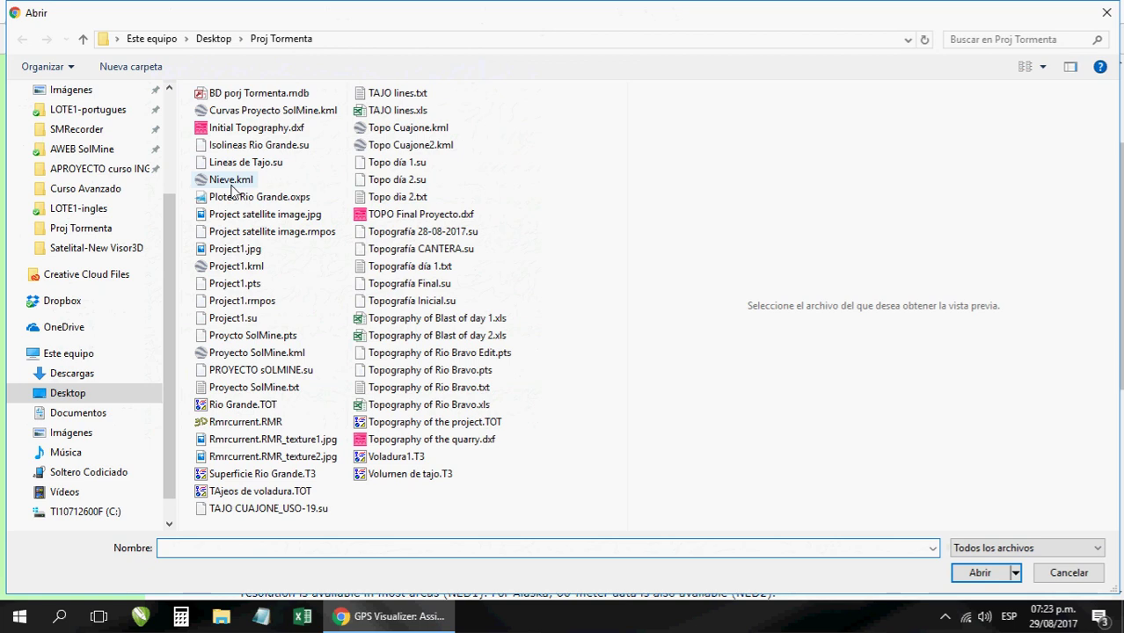
left_click(229, 182)
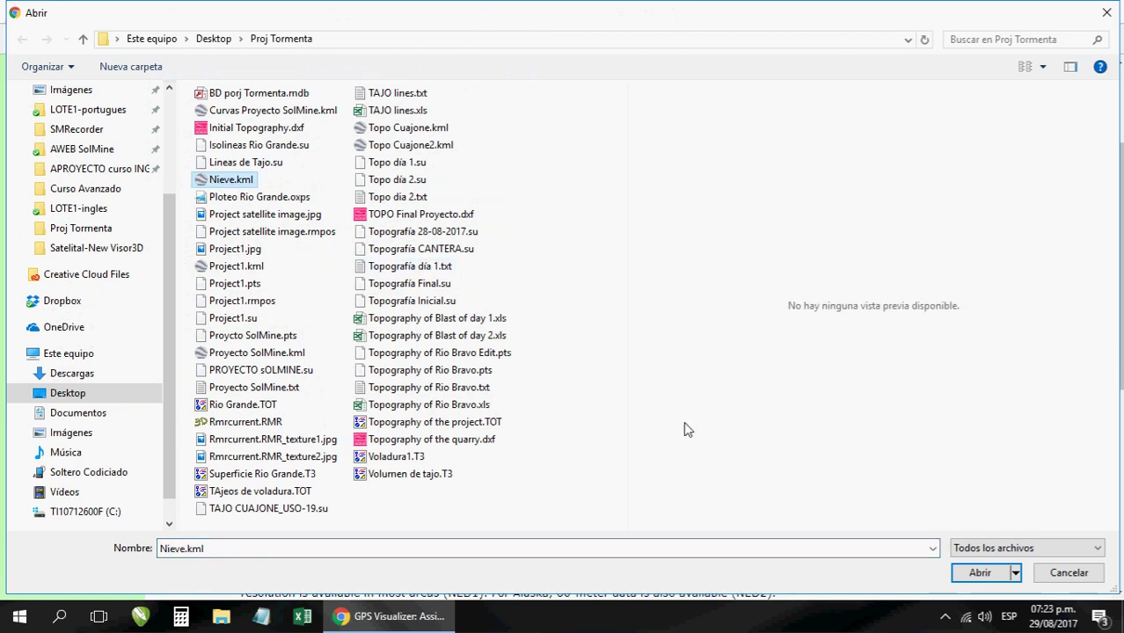
left_click(968, 573)
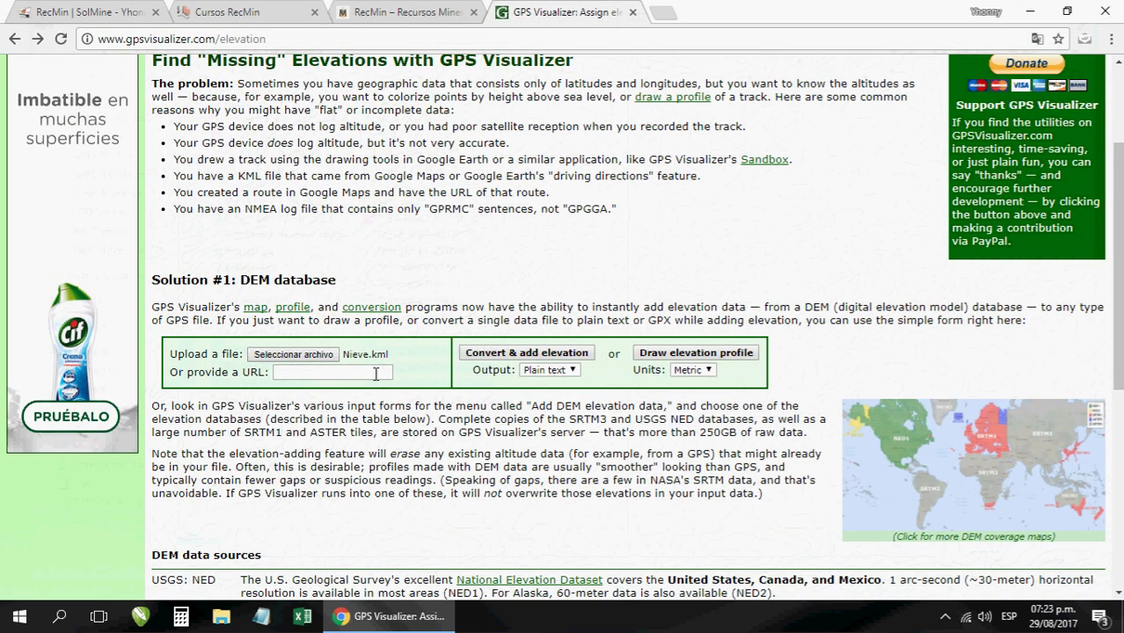
Convert the uploaded file to plain text with added elevation and show the result page in its original language.
left_click(567, 373)
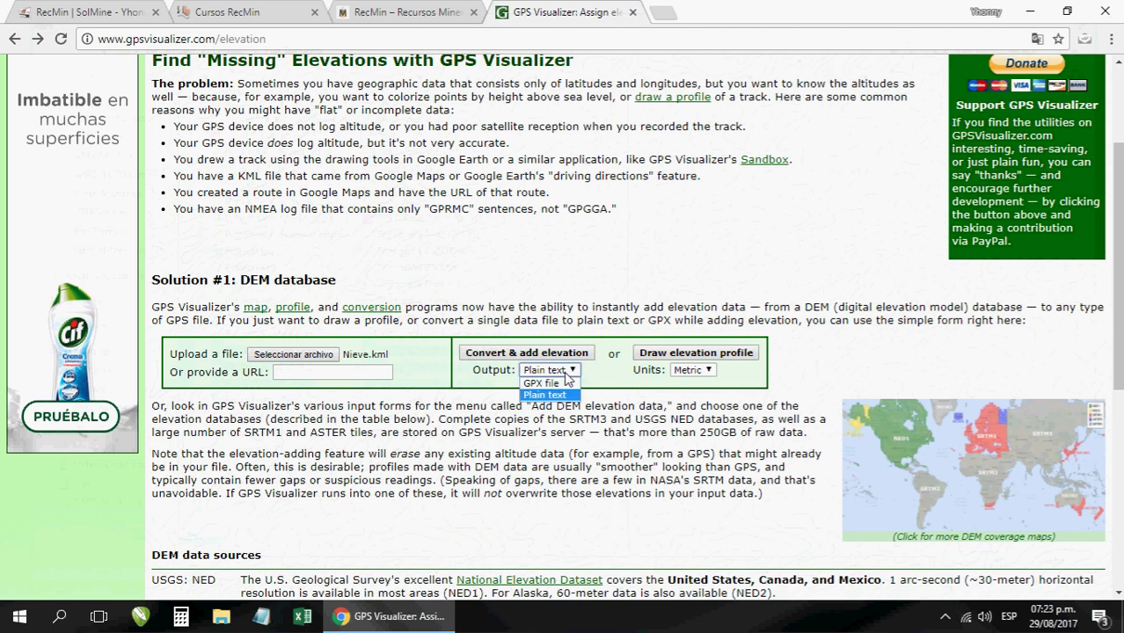
left_click(544, 401)
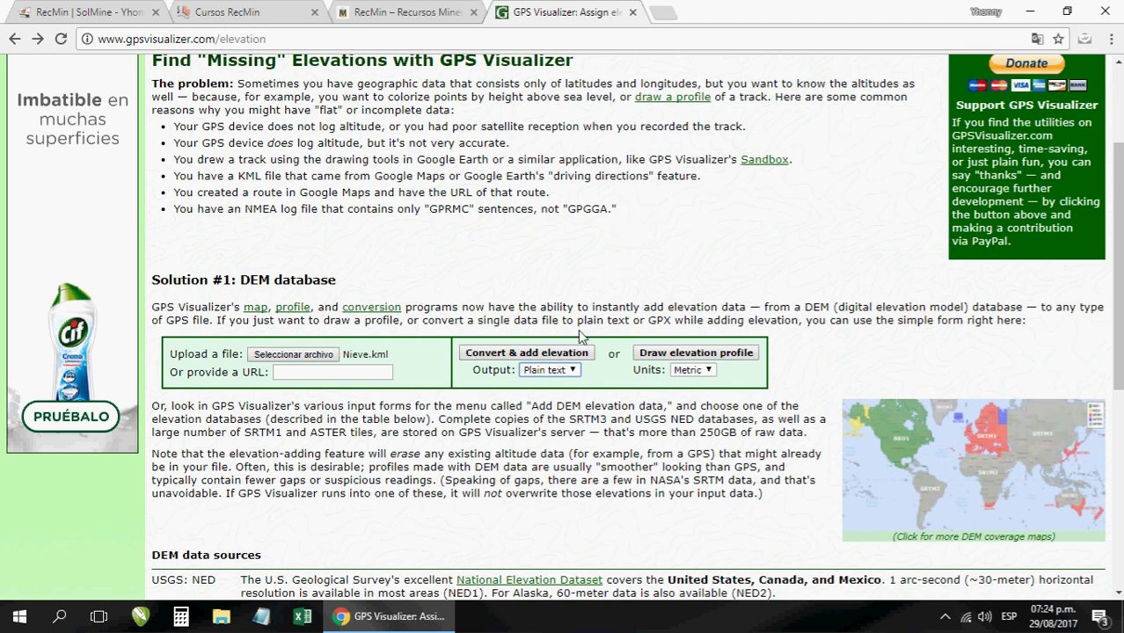
left_click(554, 355)
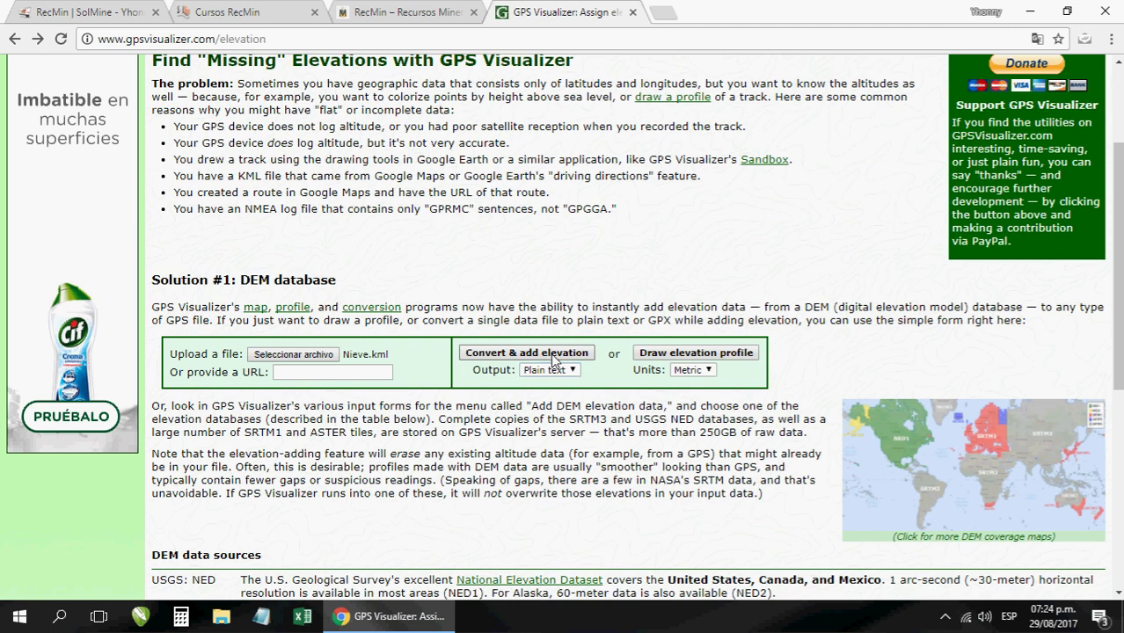
left_click(554, 356)
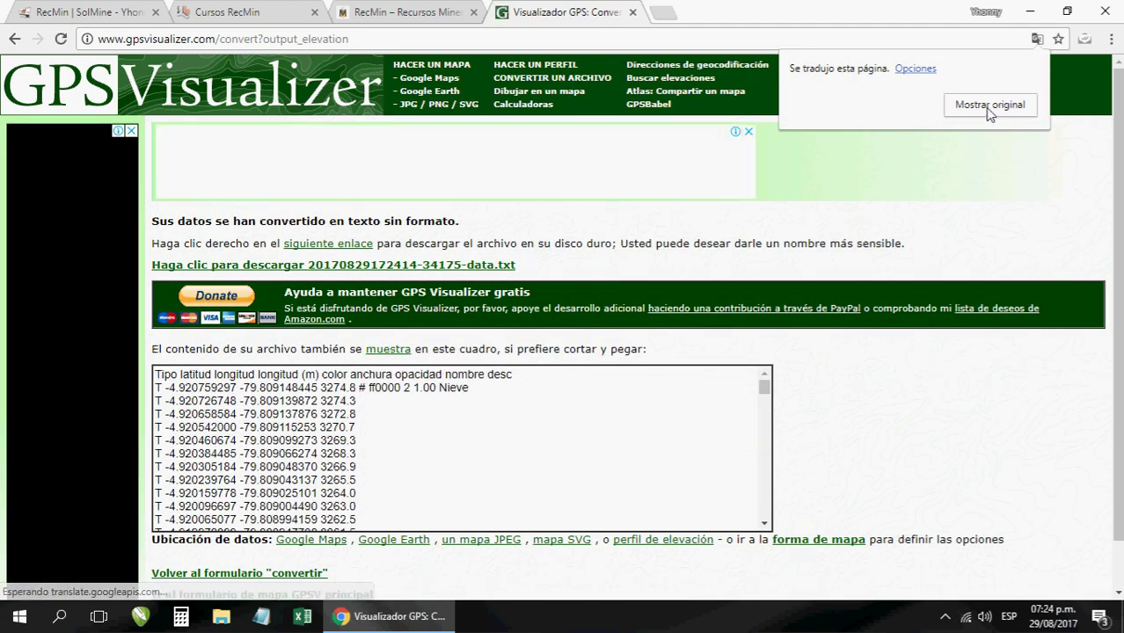
left_click(988, 107)
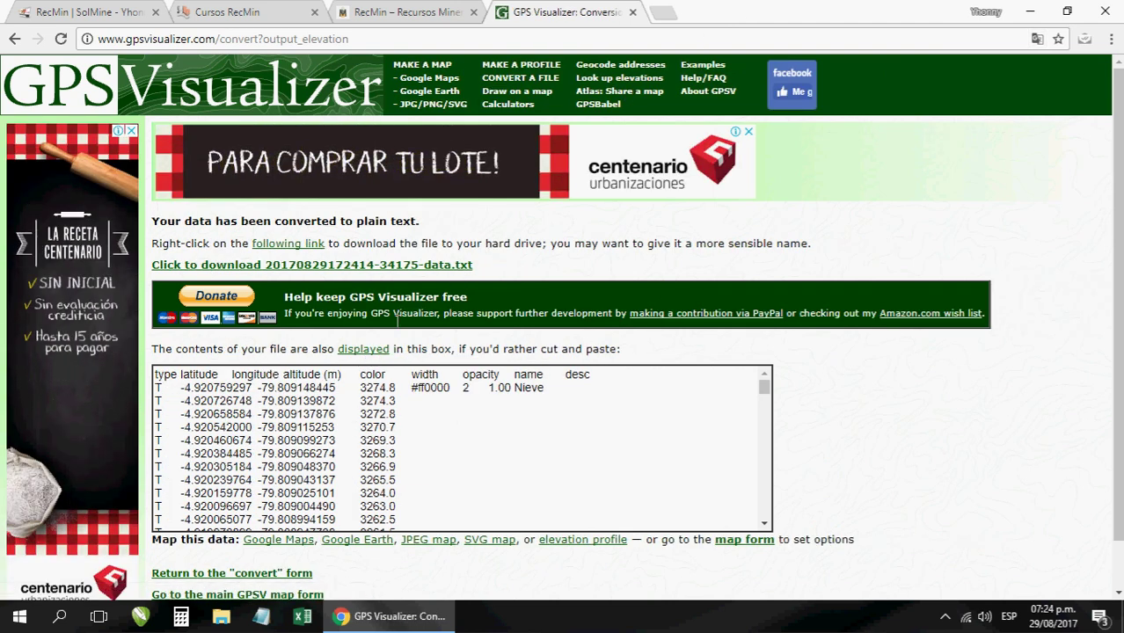
Display the converted data on its own page and copy the whole table from the header to the last row.
left_click(385, 348)
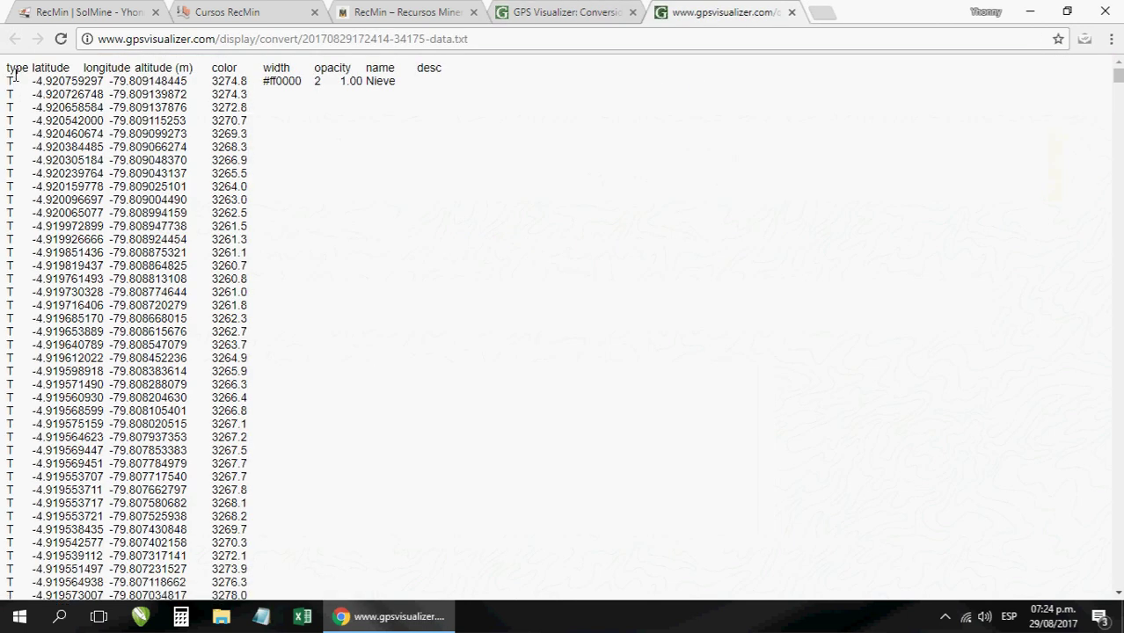
left_click_drag(14, 76, 365, 588)
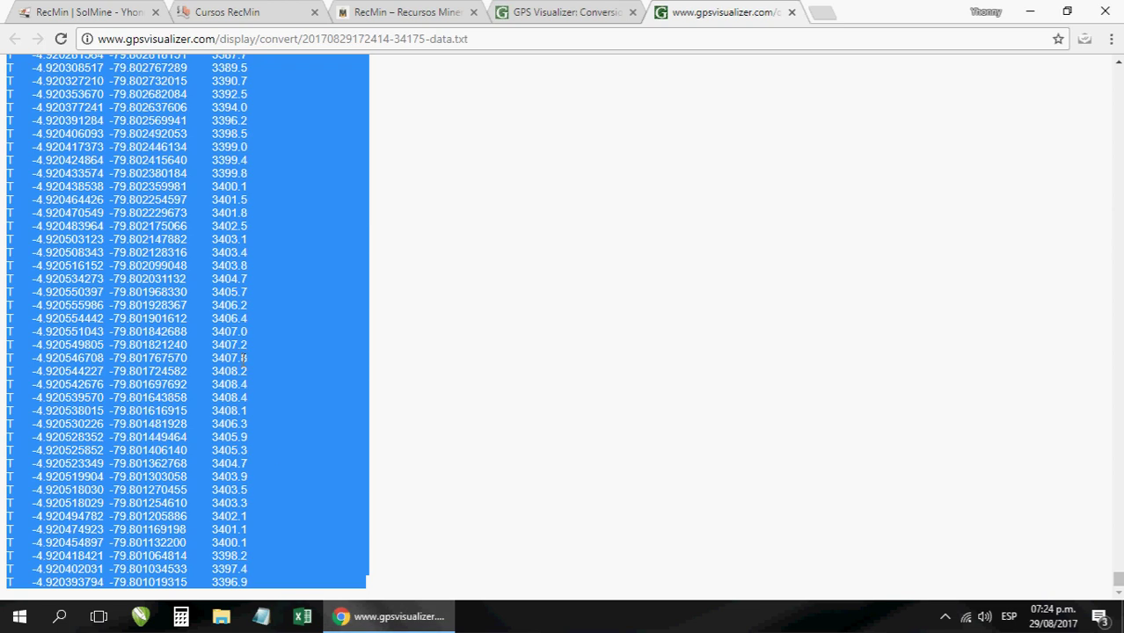
right_click(244, 309)
left_click(268, 322)
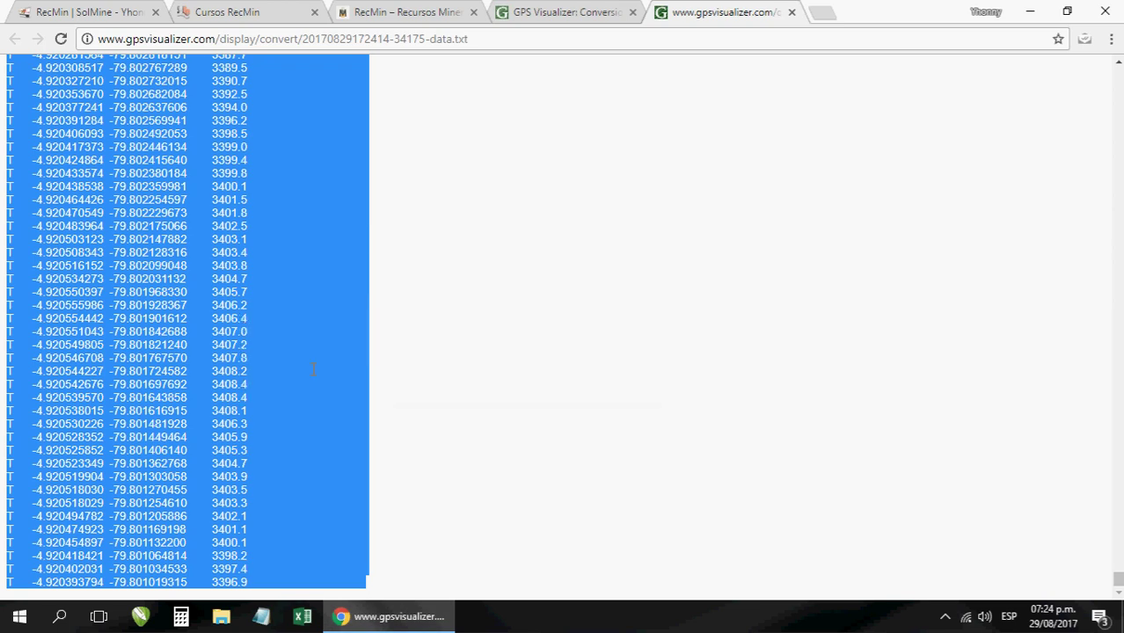
Paste the copied elevation table into a new maximized Notepad document and return to its first line.
left_click(261, 617)
right_click(288, 143)
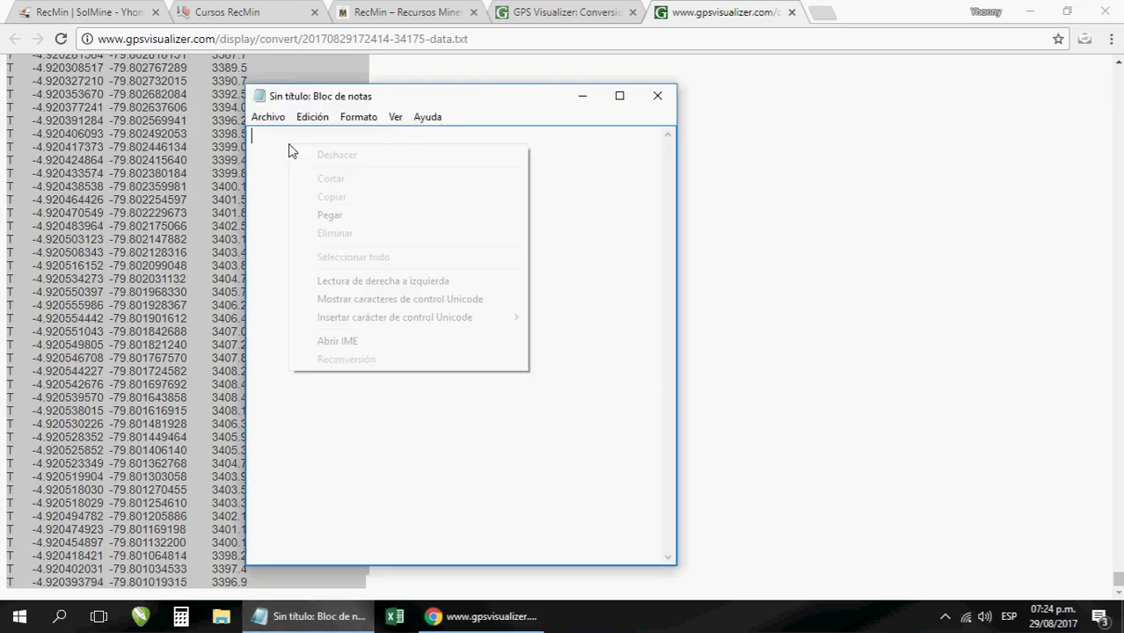
left_click(349, 218)
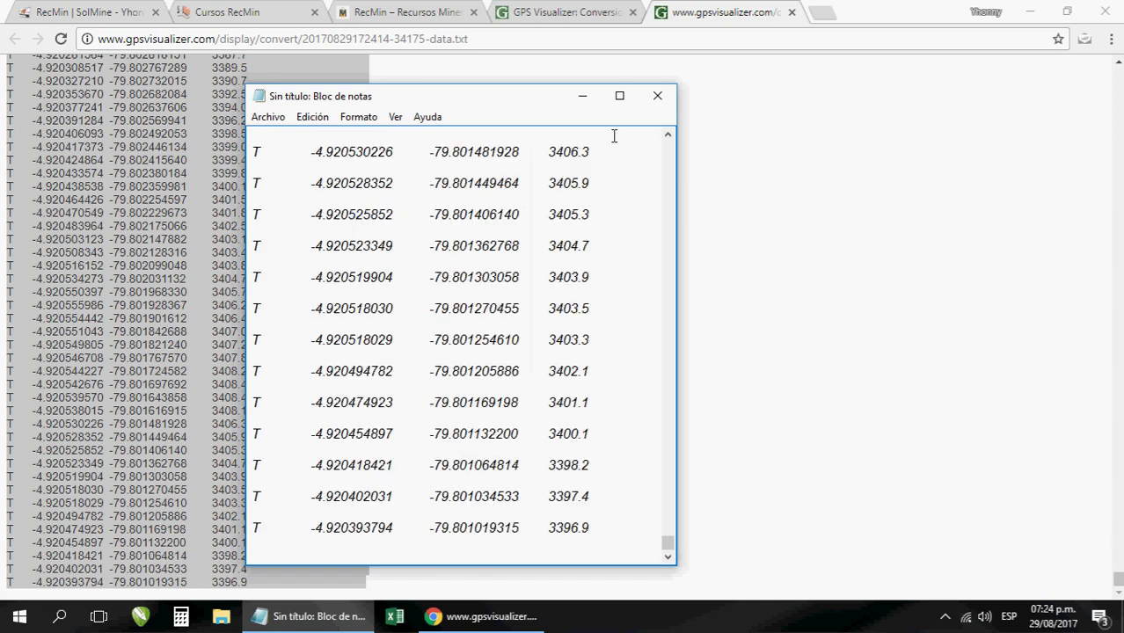
left_click(619, 94)
scroll(1050, 329, "up", 11)
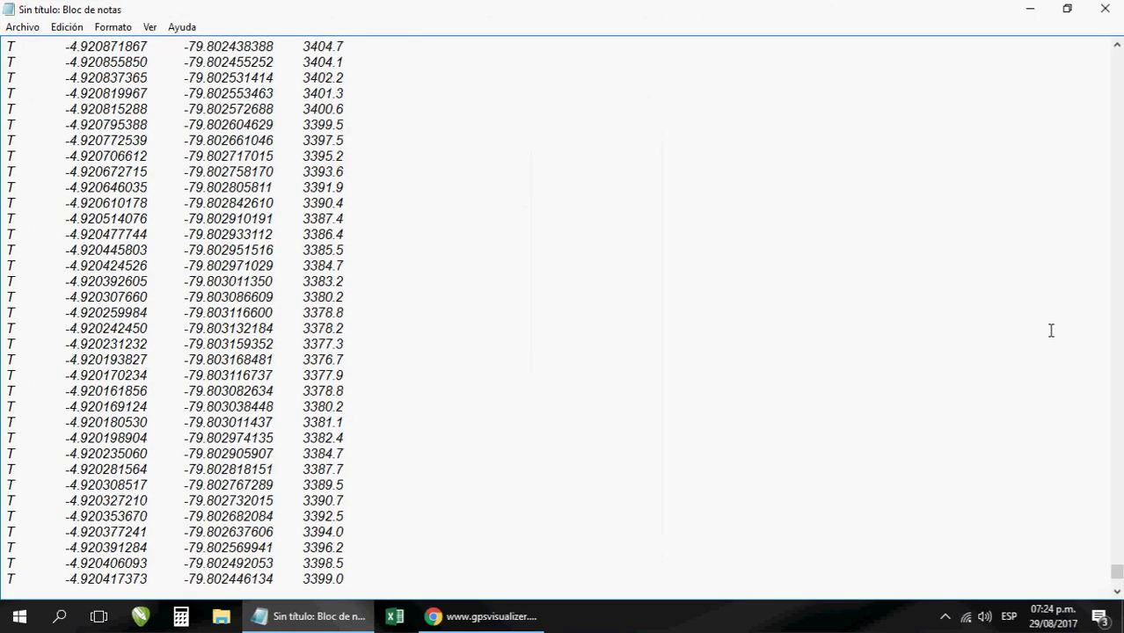
left_click_drag(1115, 572, 1116, 56)
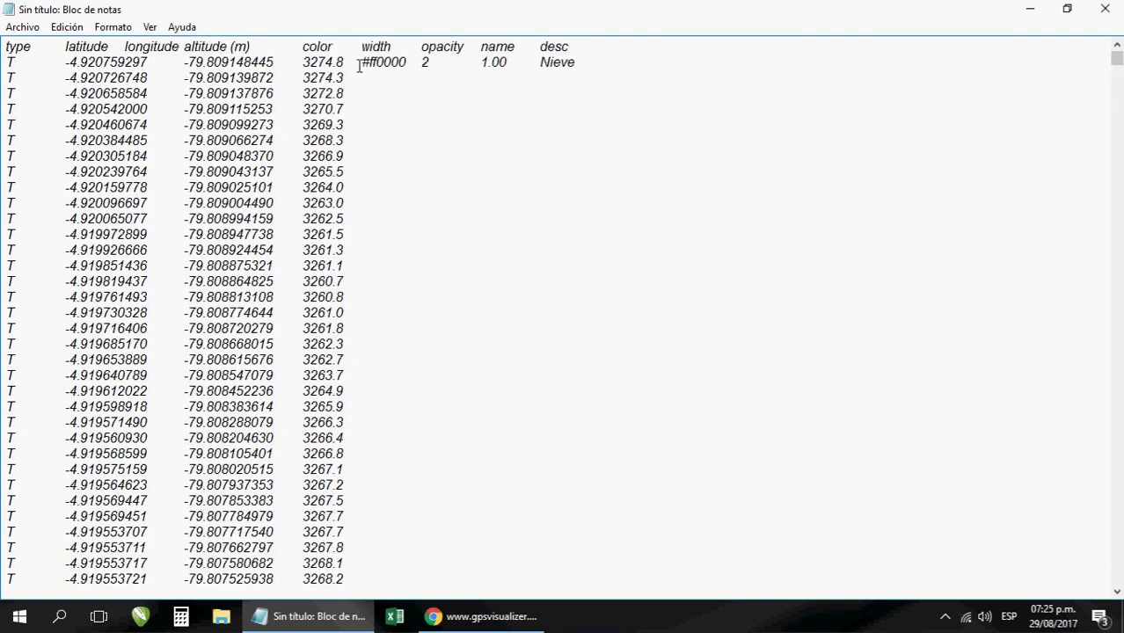
Cut the #ff0000, 2, 1.00 and Nieve entries from the first data row and the color, width, opacity, name and desc headings.
left_click_drag(361, 63, 582, 65)
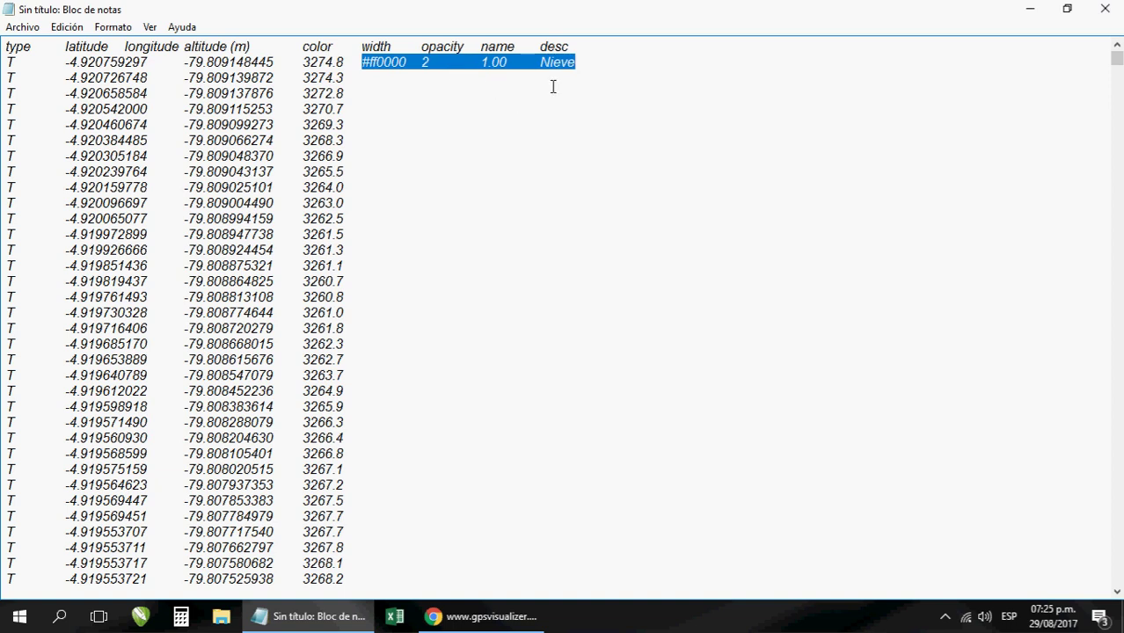
key("ctrl+x")
left_click_drag(308, 50, 579, 56)
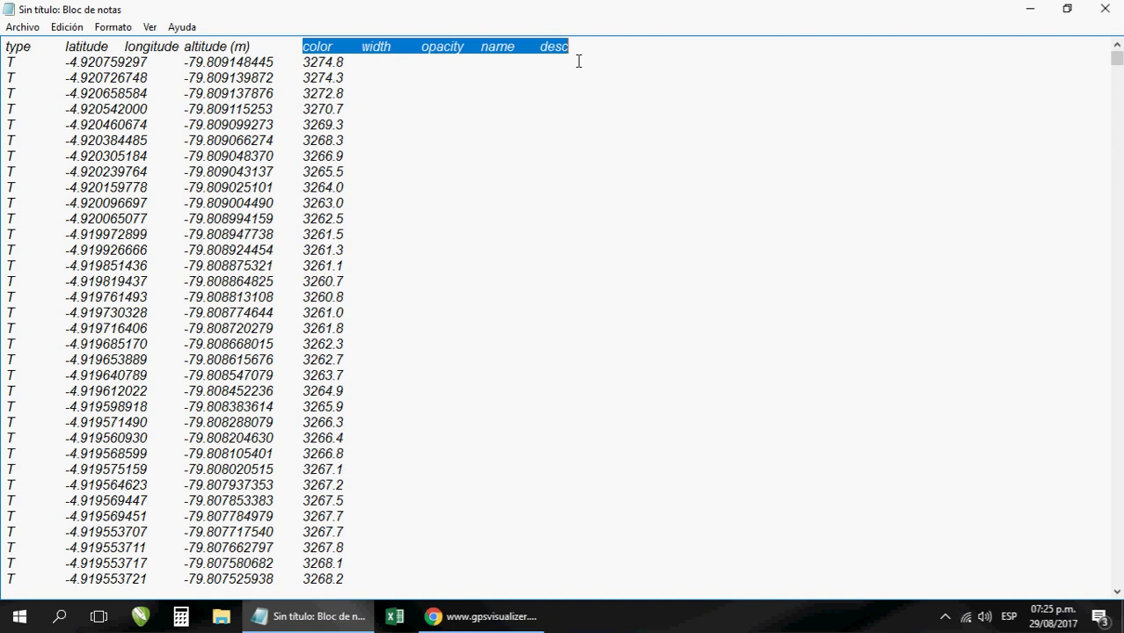
key("ctrl+x")
Save the cleaned table as the text file Nieve in the Proj Tormenta folder.
left_click(22, 26)
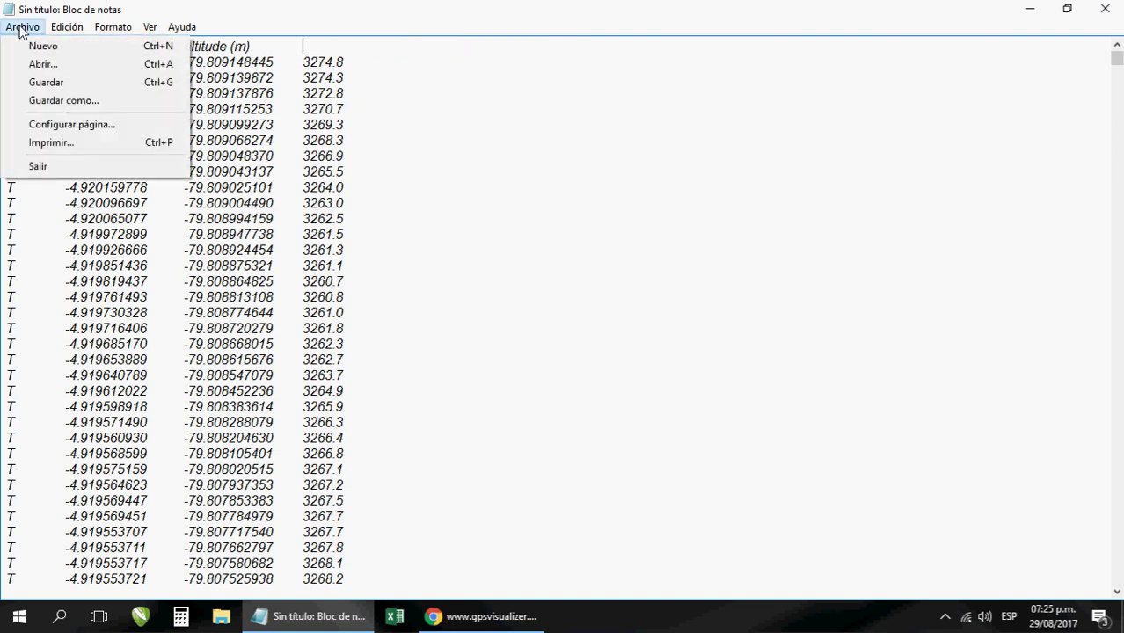
left_click(64, 100)
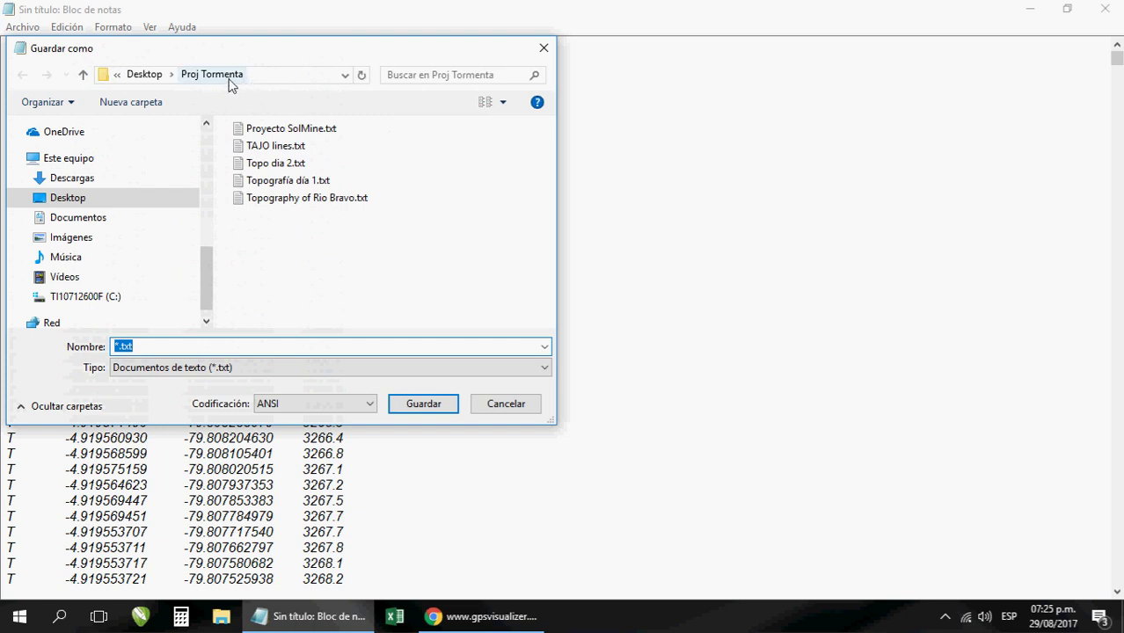
type("Nieve")
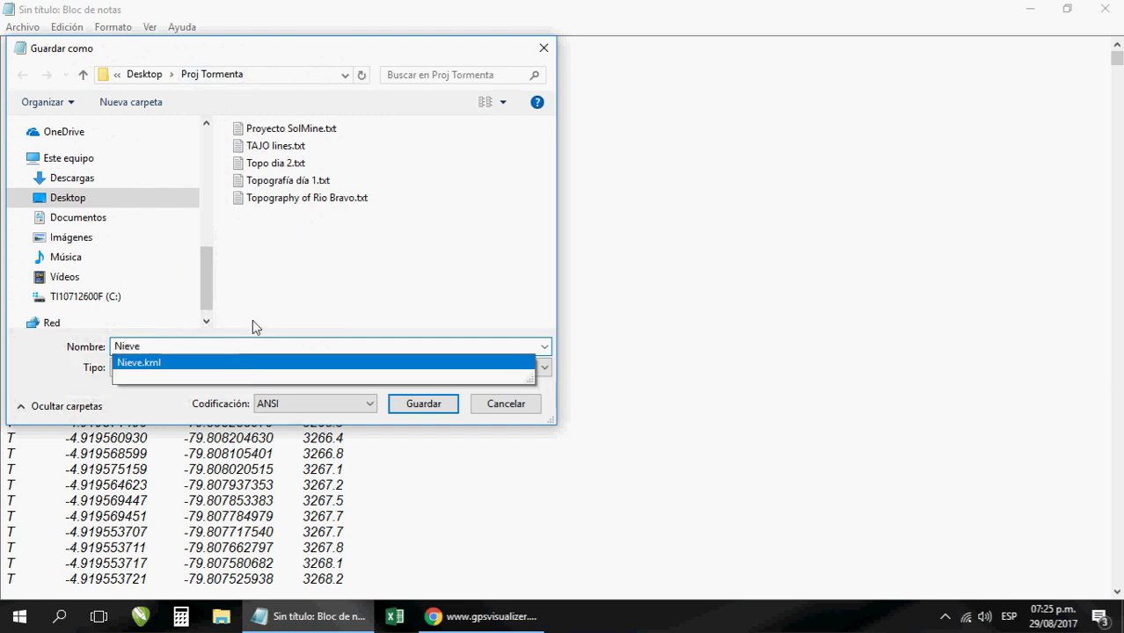
key("Escape")
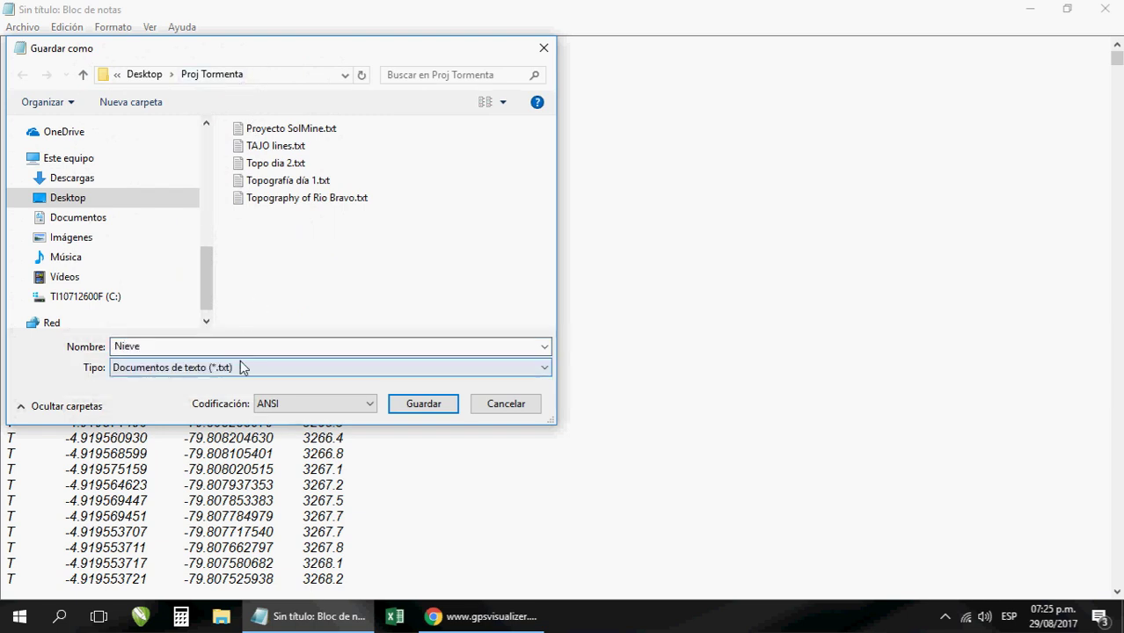
left_click(443, 411)
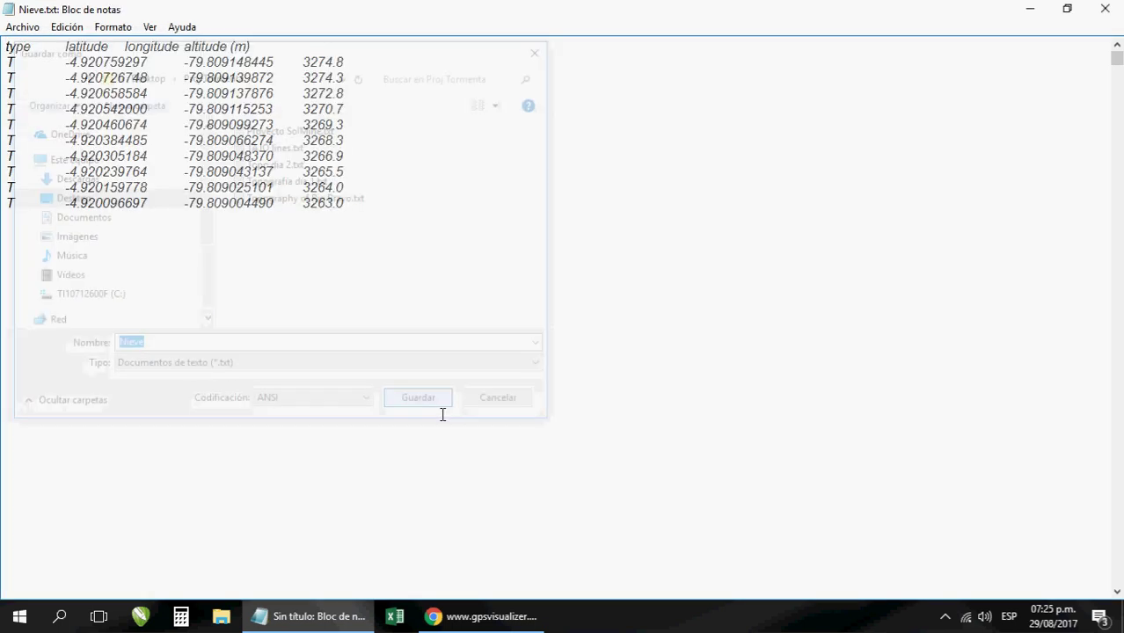
Minimize Notepad and Chrome, start RecMin from the desktop and open the Proj Tormenta deposit.
left_click(1031, 10)
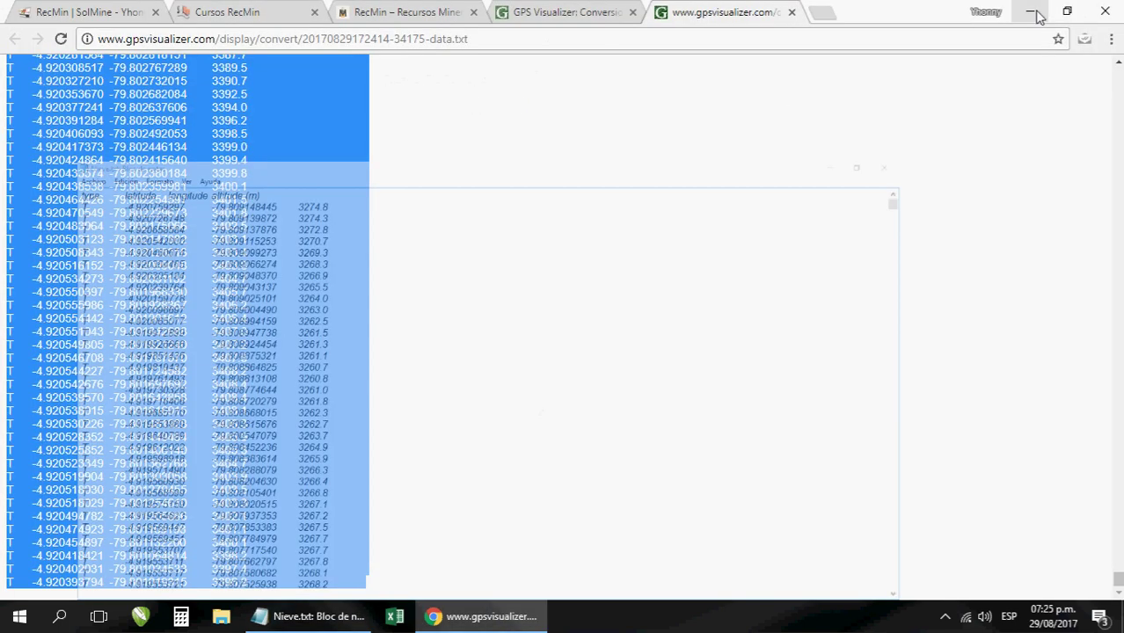
left_click(1029, 12)
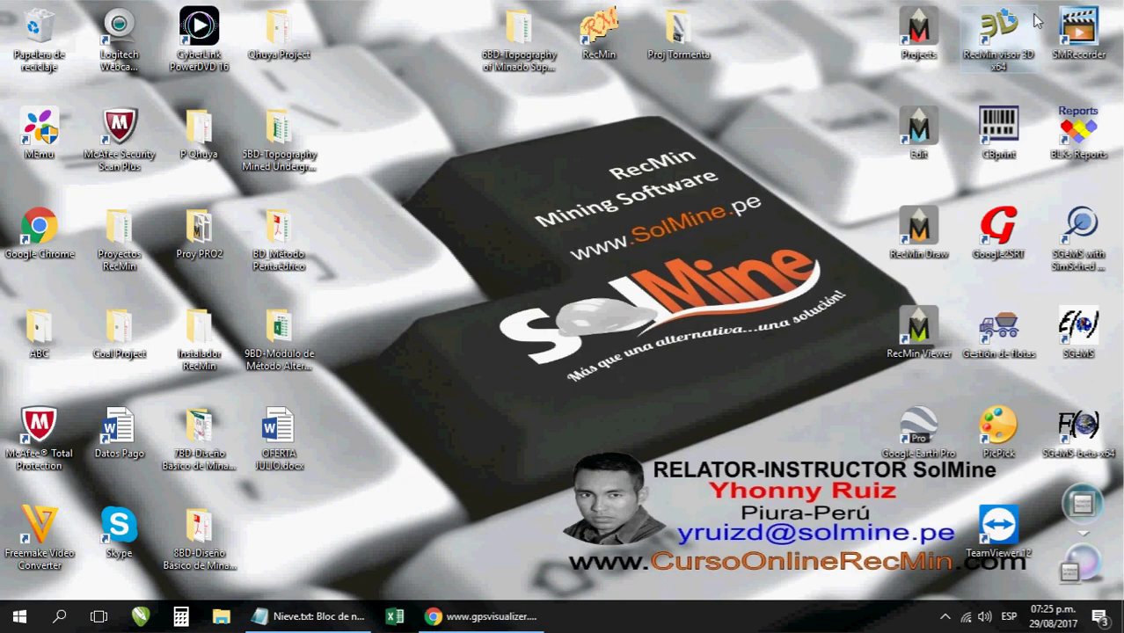
double_click(599, 33)
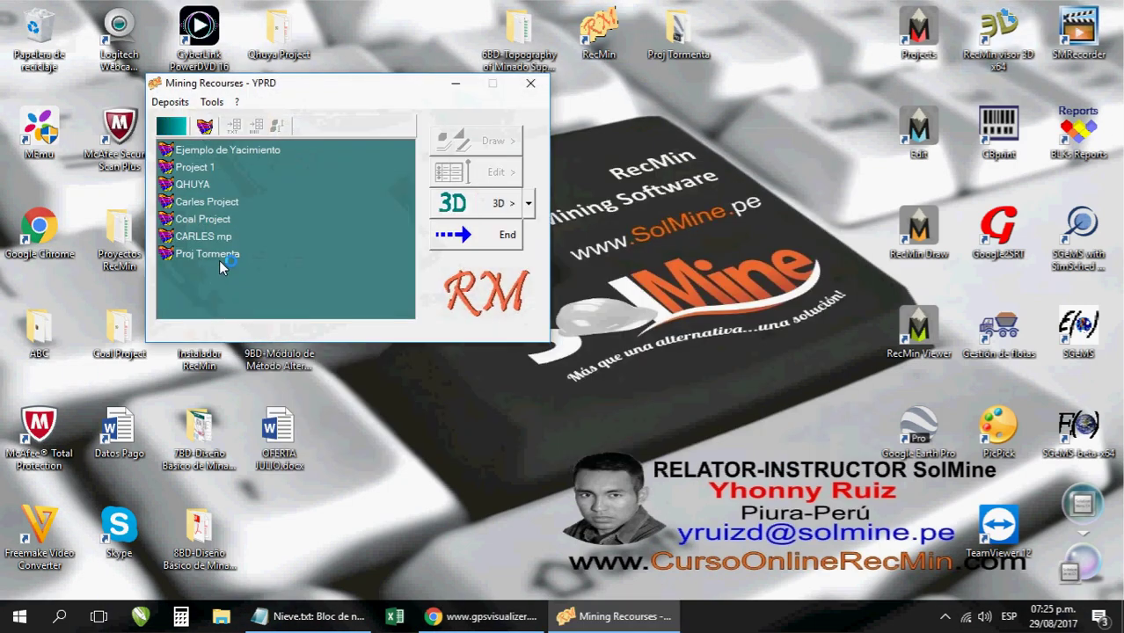
double_click(215, 255)
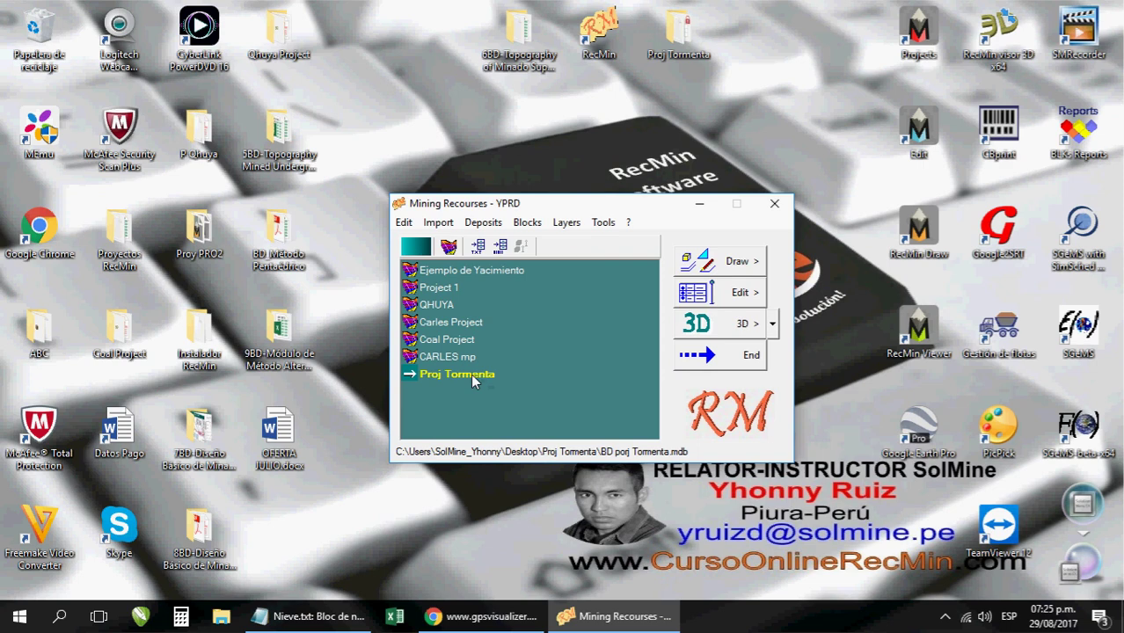
Look at the SolMine website and the Cursos RecMin page in Chrome, and return to the RecMin project window.
left_click(479, 616)
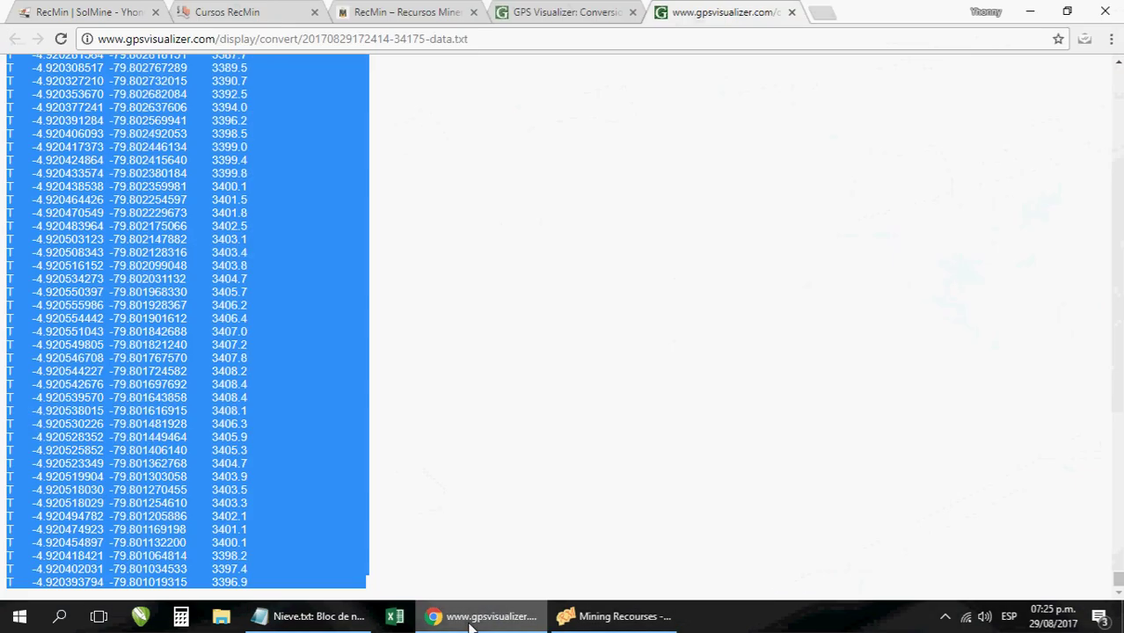
left_click(119, 25)
left_click(232, 19)
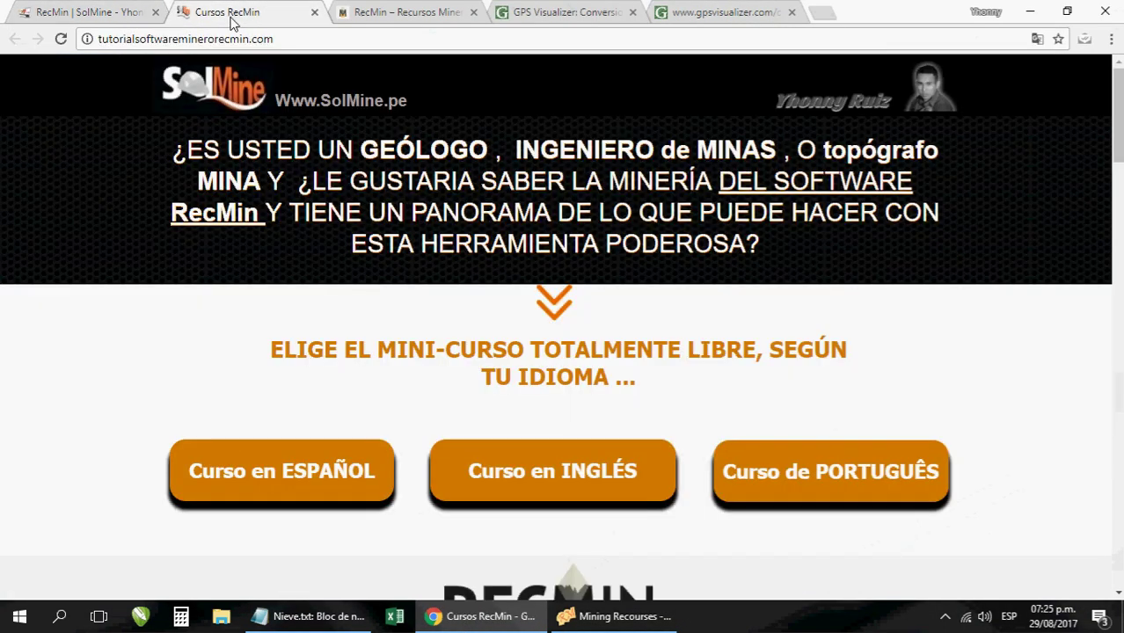
left_click(140, 15)
left_click(206, 11)
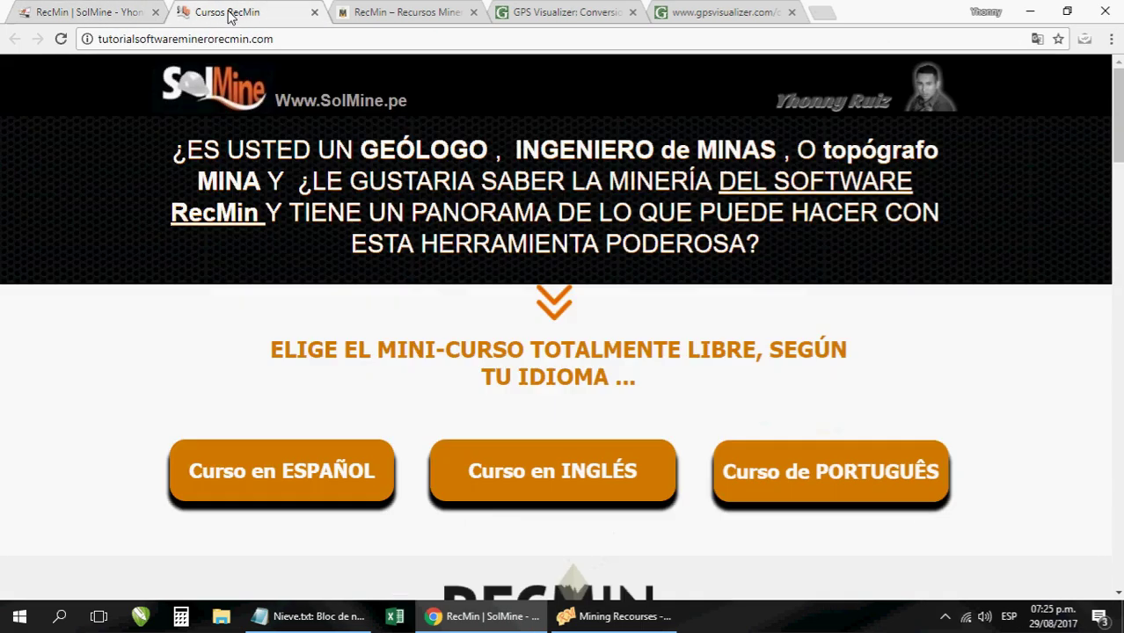
left_click(132, 10)
left_click_drag(183, 39, 102, 46)
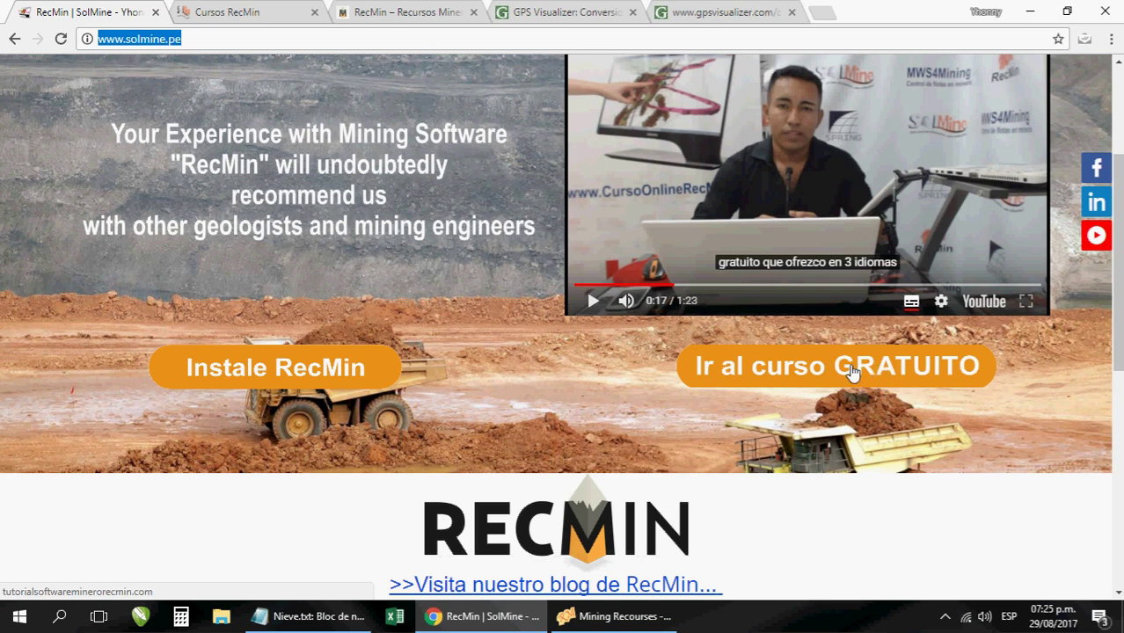
left_click(245, 20)
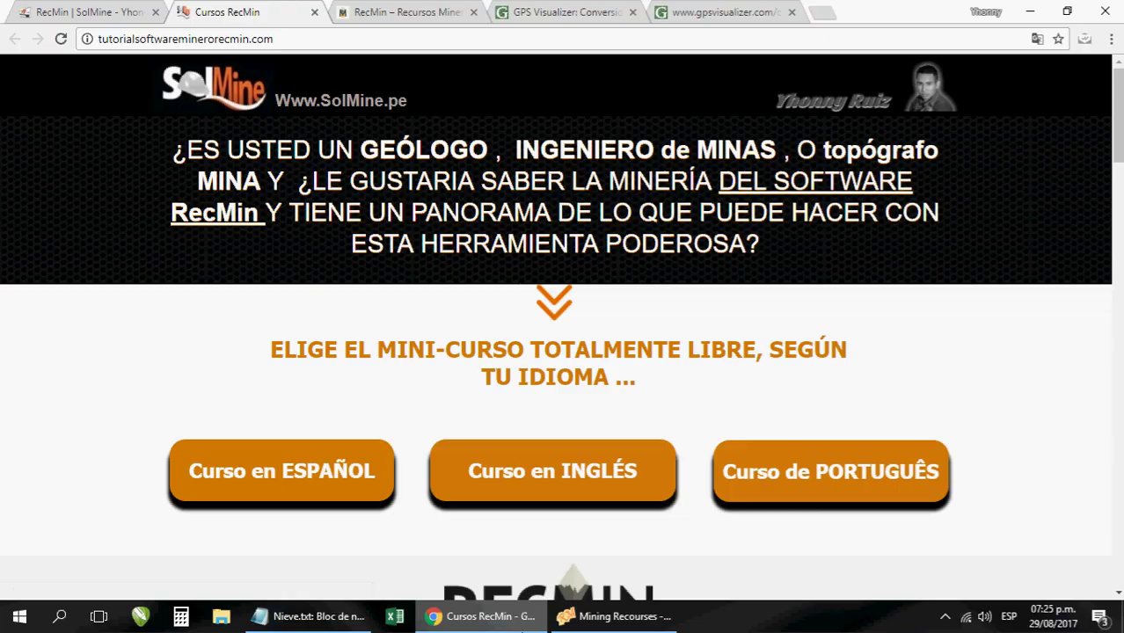
left_click(500, 627)
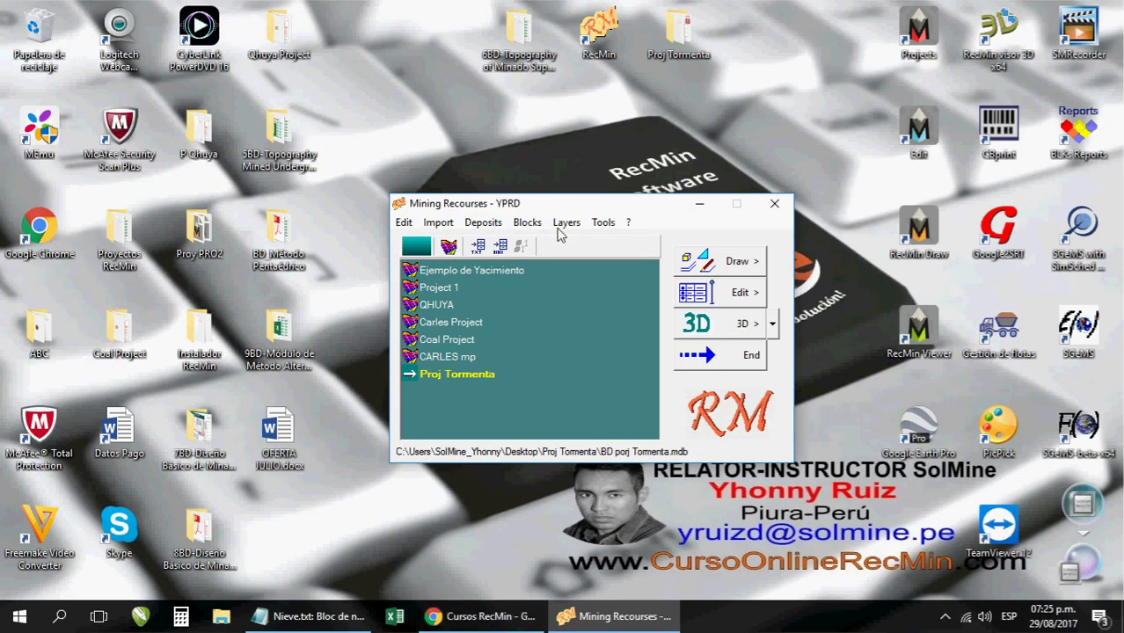
left_click_drag(549, 205, 542, 179)
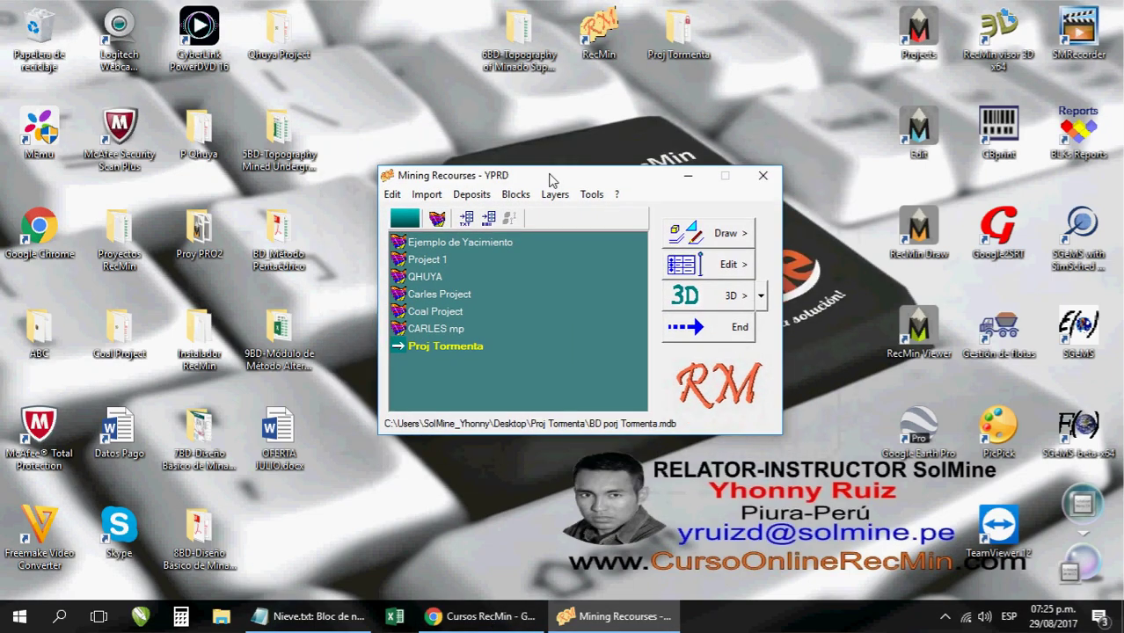
left_click(423, 197)
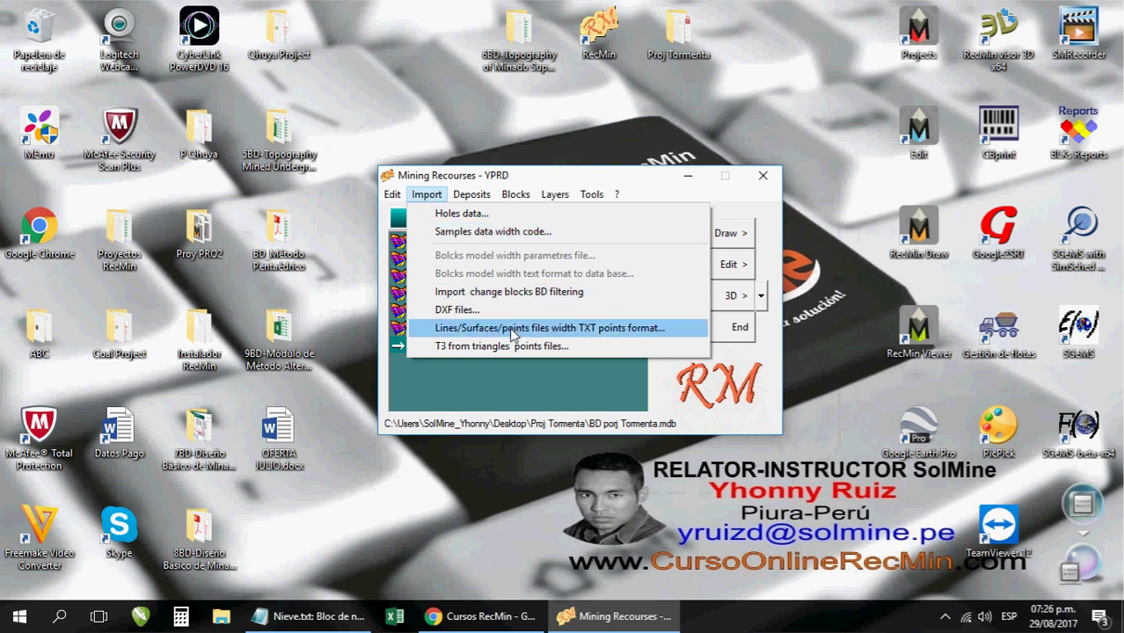
left_click(605, 330)
left_click_drag(422, 79, 690, 128)
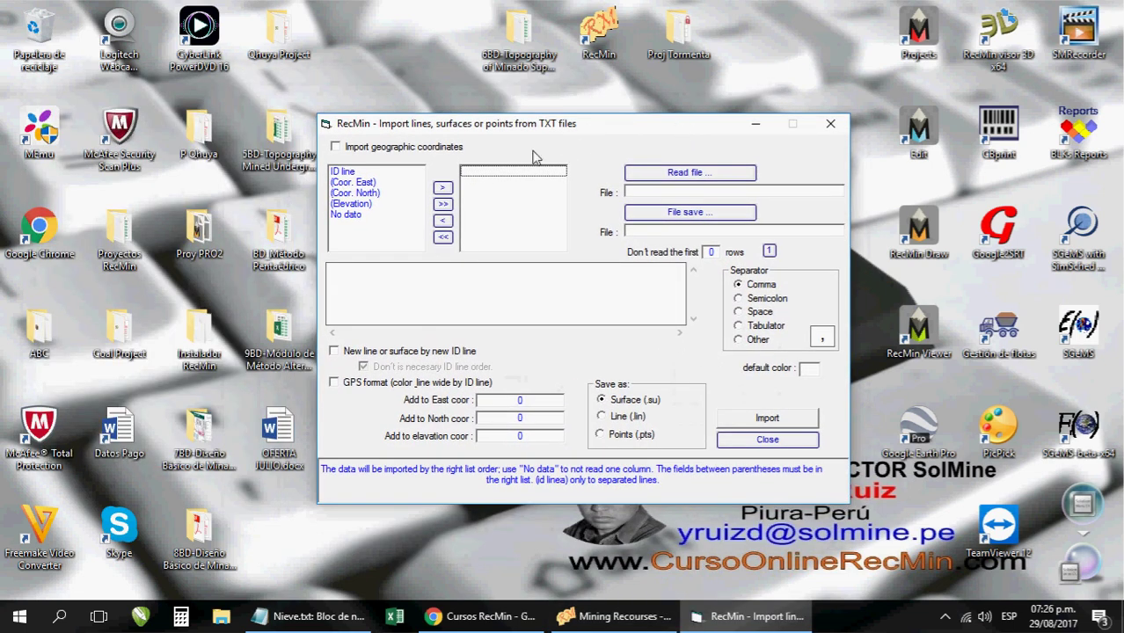
left_click(338, 149)
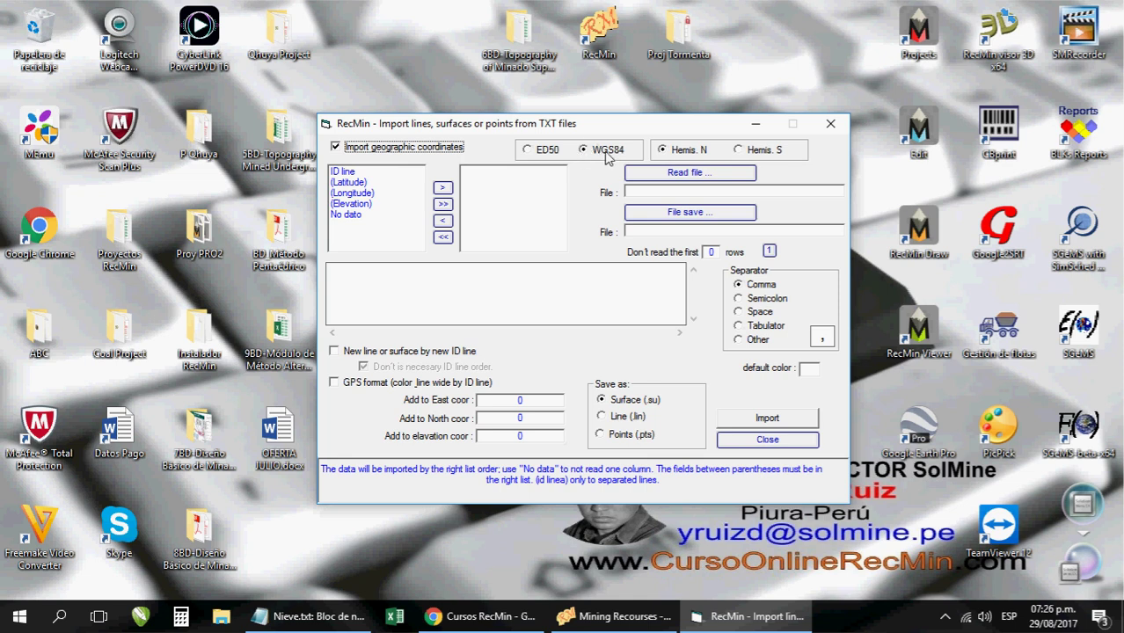
left_click(752, 152)
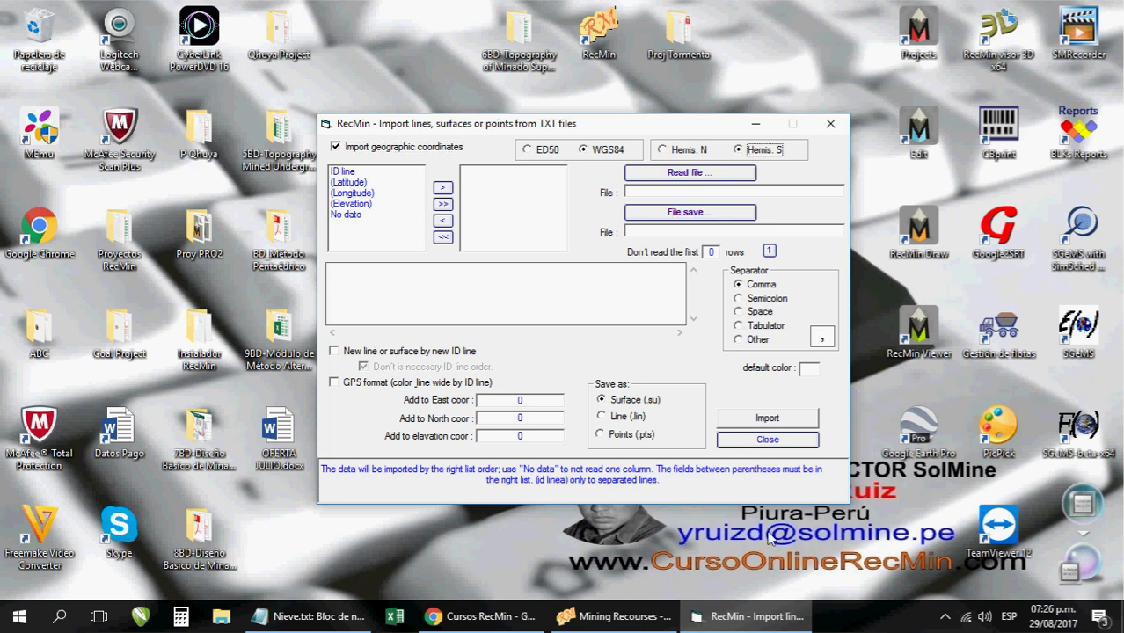
left_click(767, 443)
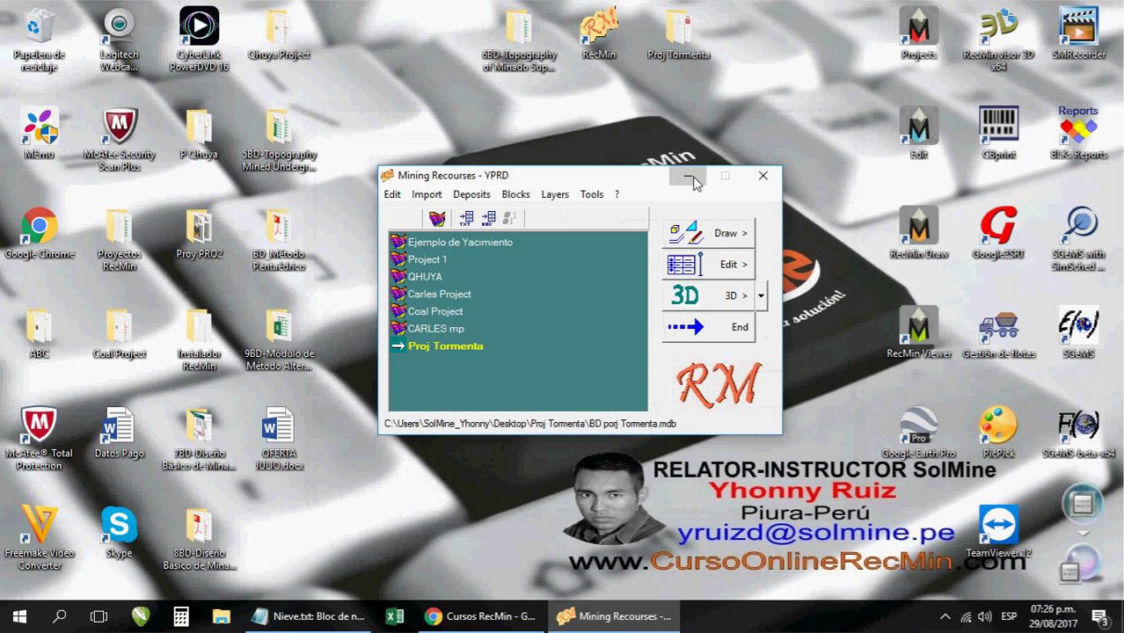
Switch to Google Earth Pro, fly to the Nieve path to check which hemisphere its coordinates are in, and close the program.
left_click(676, 159)
double_click(930, 446)
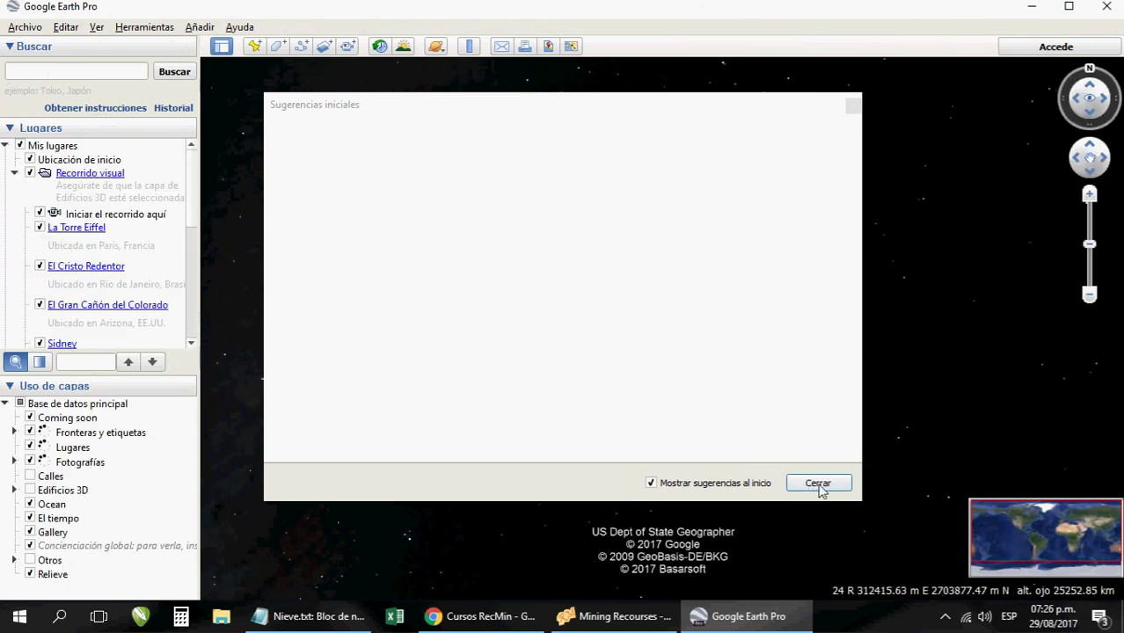
left_click(821, 484)
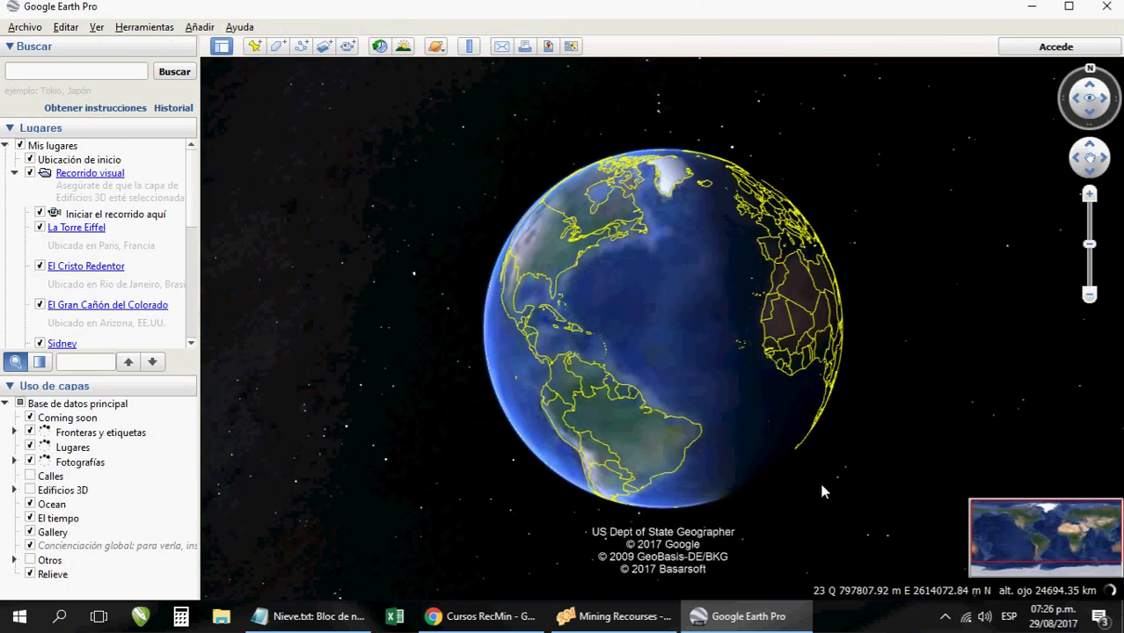
scroll(188, 303, "down", 10)
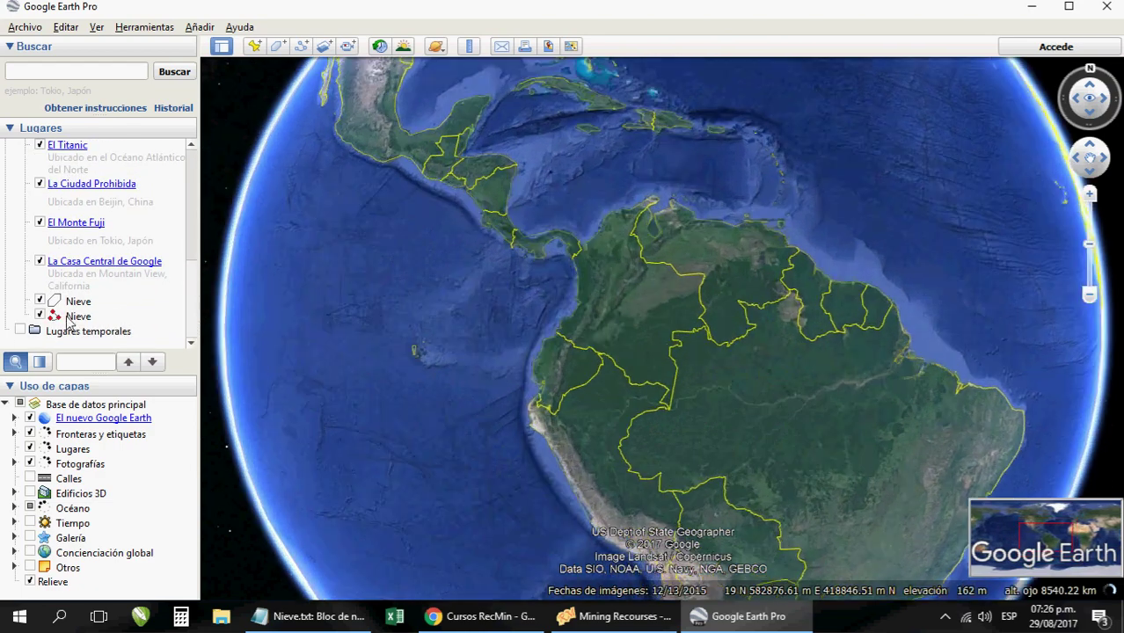
double_click(78, 316)
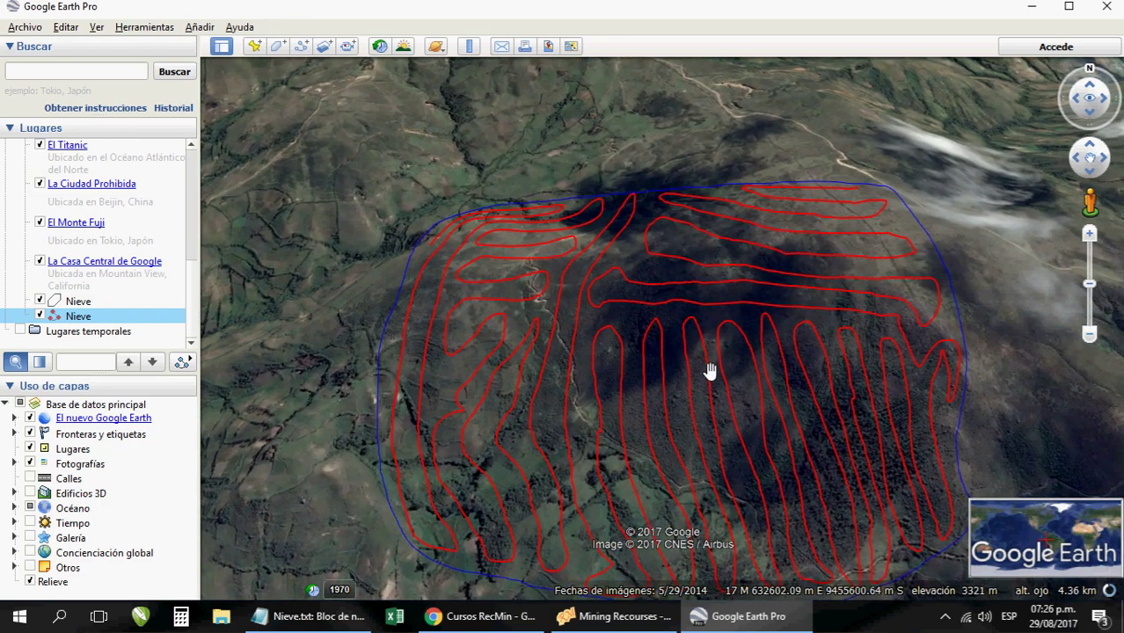
scroll(708, 371, "down", 5)
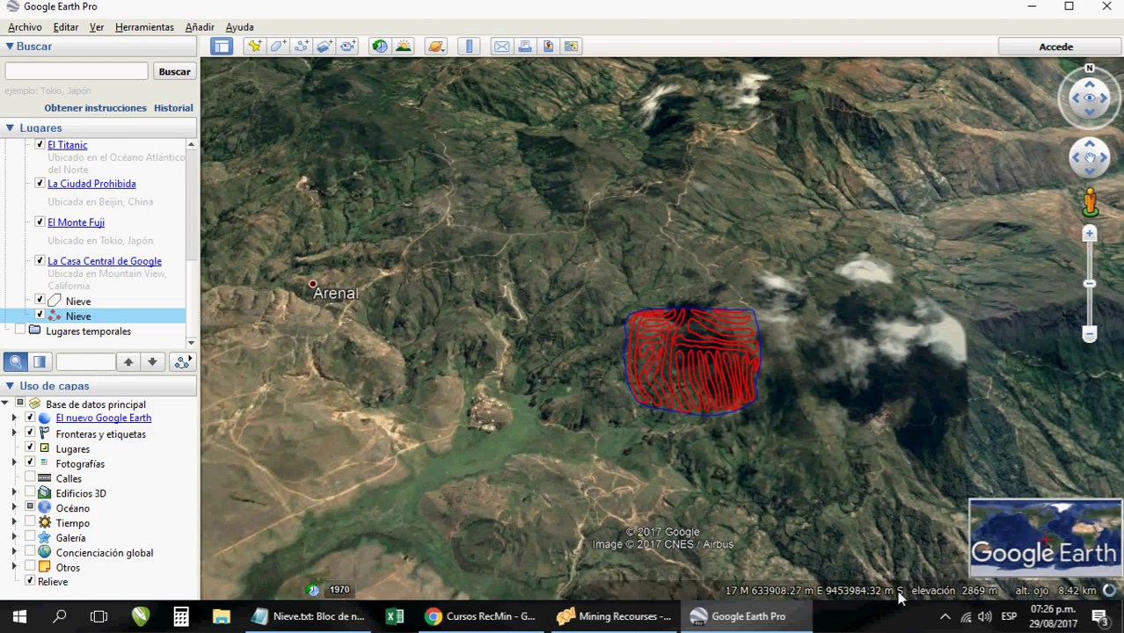
left_click(1105, 12)
Open RecMin's import of lines, surfaces or points from TXT files and enable geographic coordinates for the southern hemisphere.
left_click(626, 616)
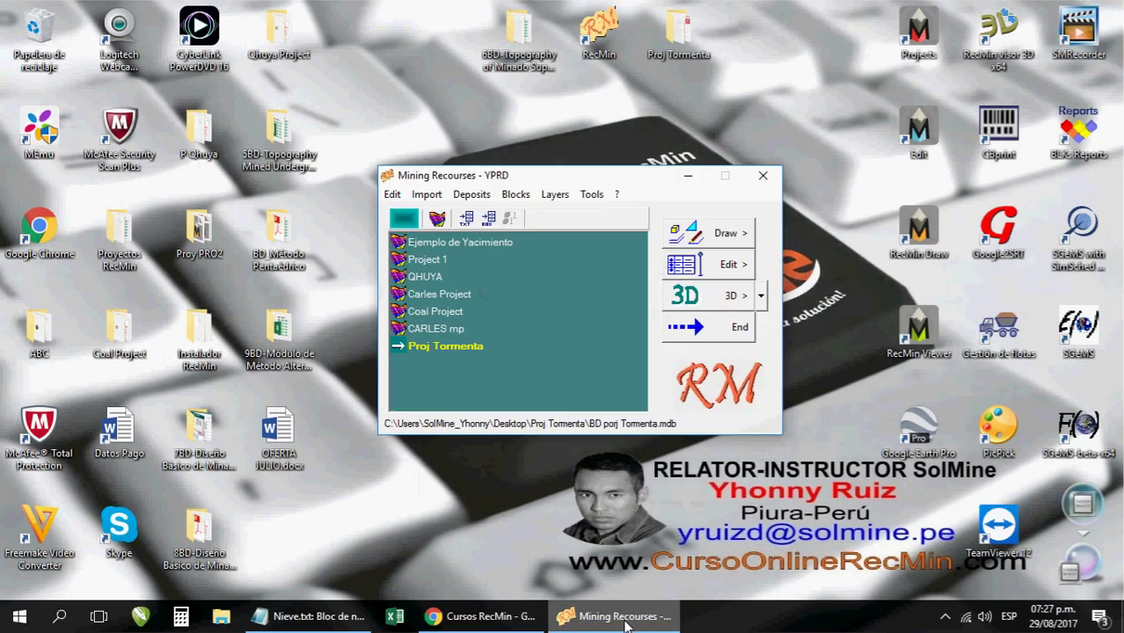
left_click(427, 194)
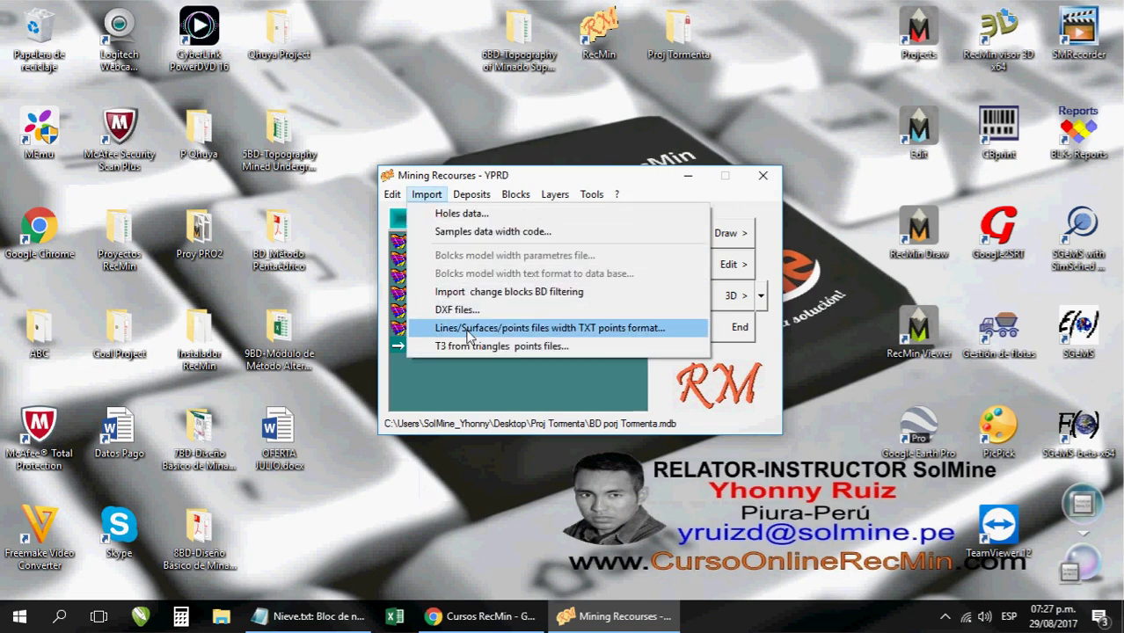
left_click(497, 258)
left_click_drag(356, 85, 657, 100)
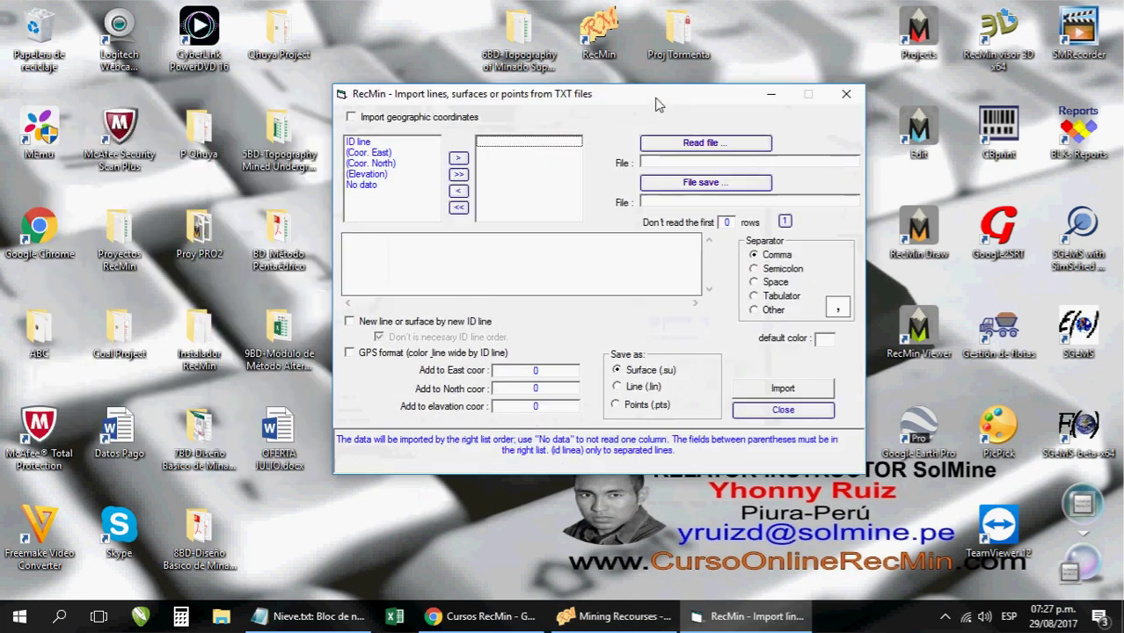
left_click(394, 123)
left_click(772, 124)
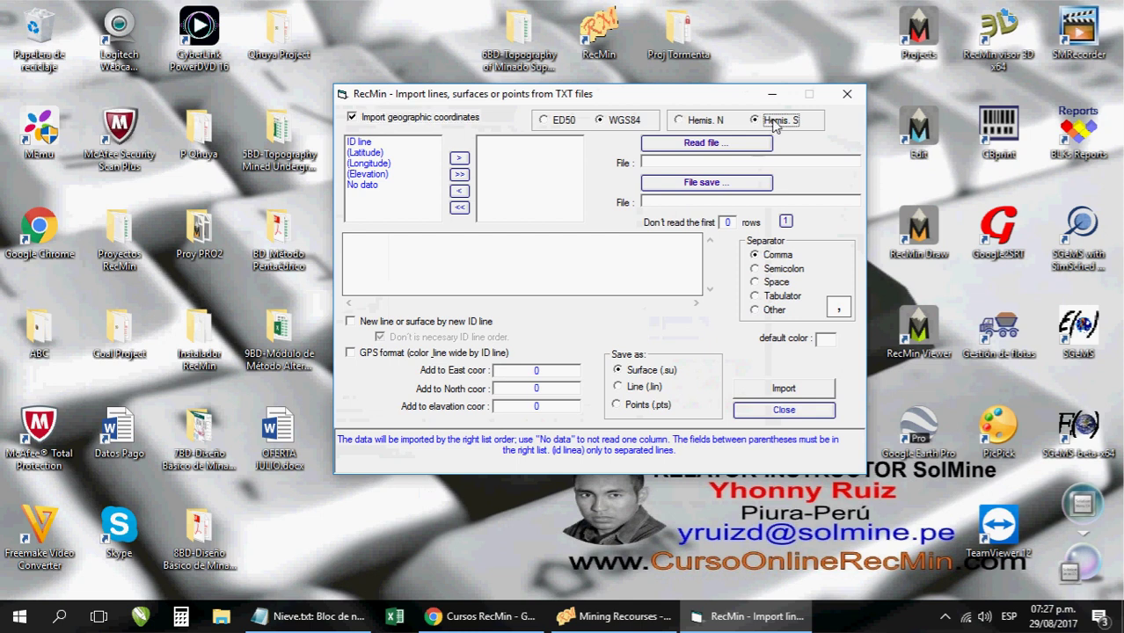
Load Nieve.txt from the Proj Tormenta folder as the file to read.
left_click(702, 148)
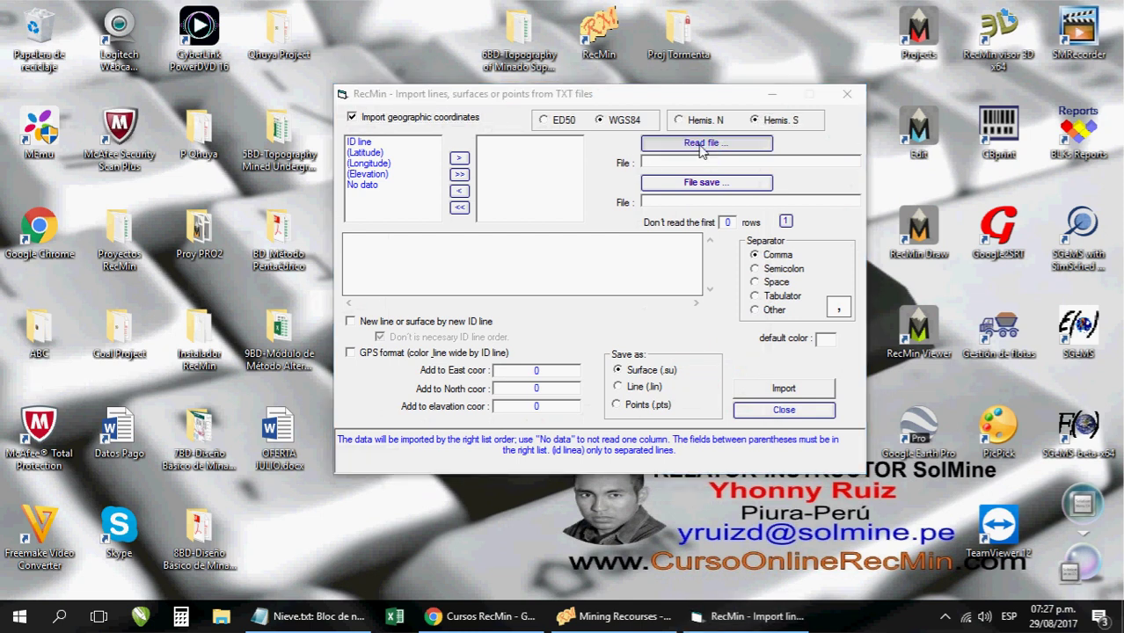
left_click(567, 180)
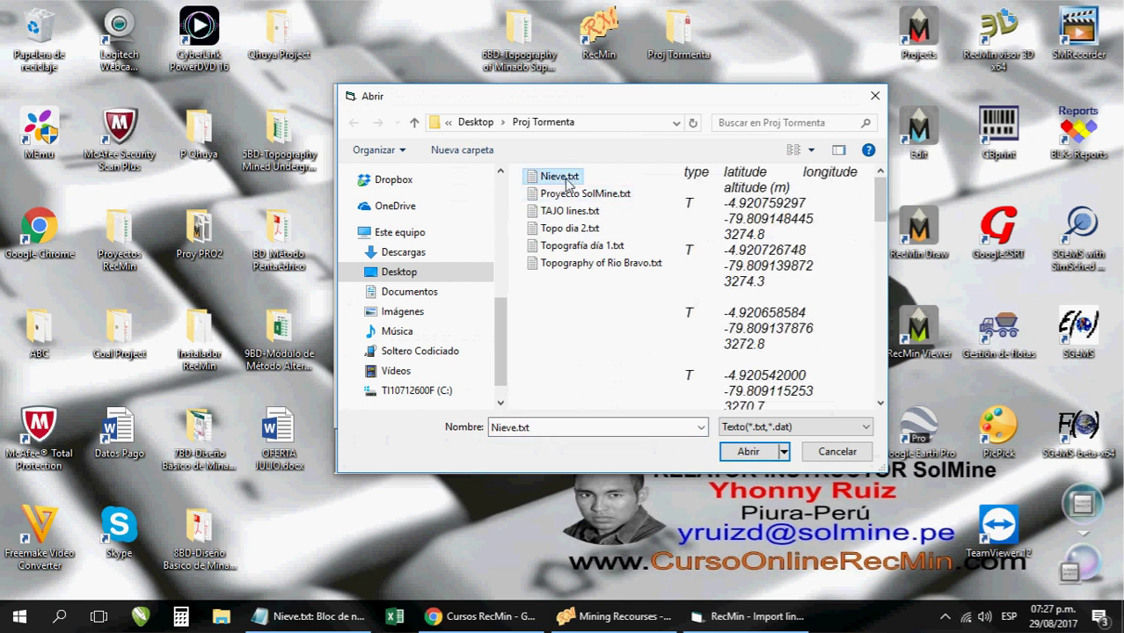
left_click(747, 451)
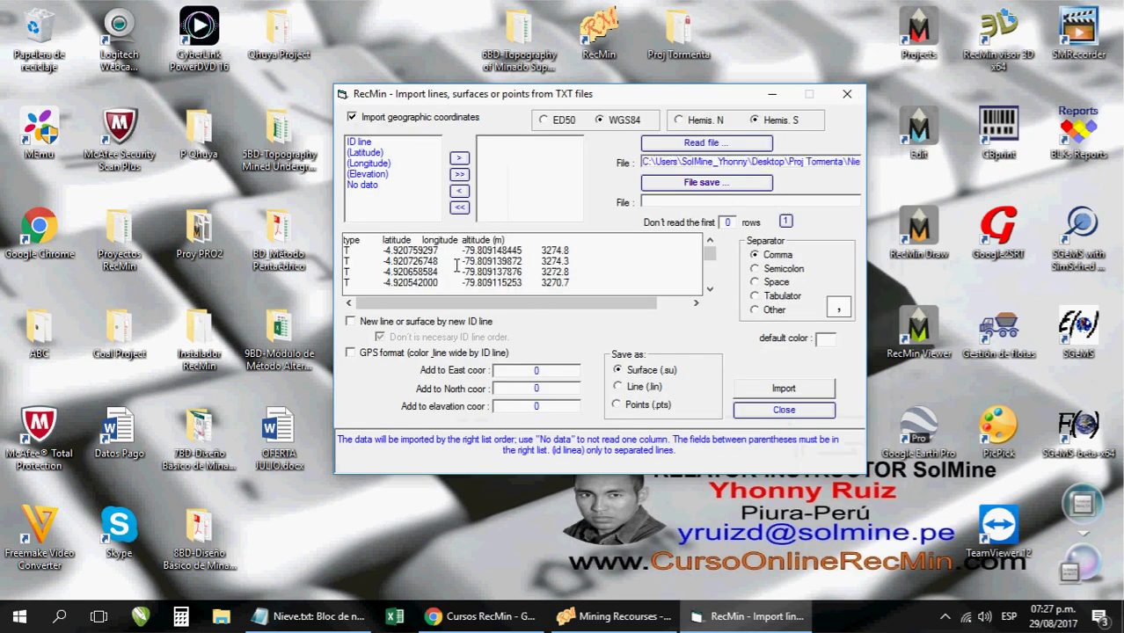
Set the output file to Nieve in the Proj Tormenta folder, with the points type Puntos(*.pts).
left_click(701, 185)
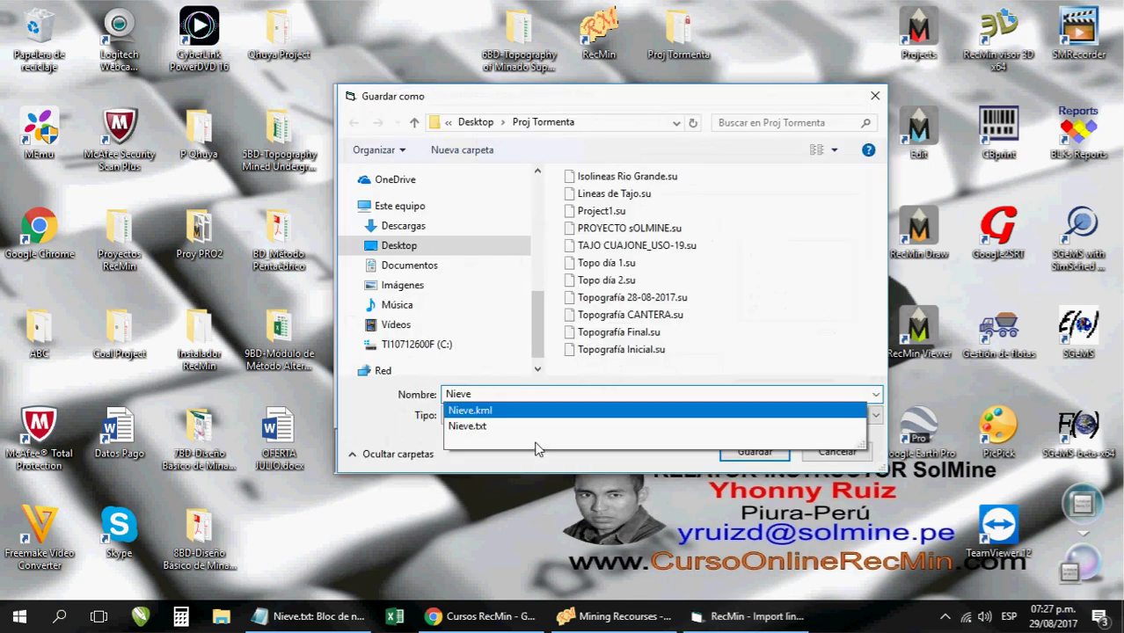
left_click(539, 468)
left_click(551, 415)
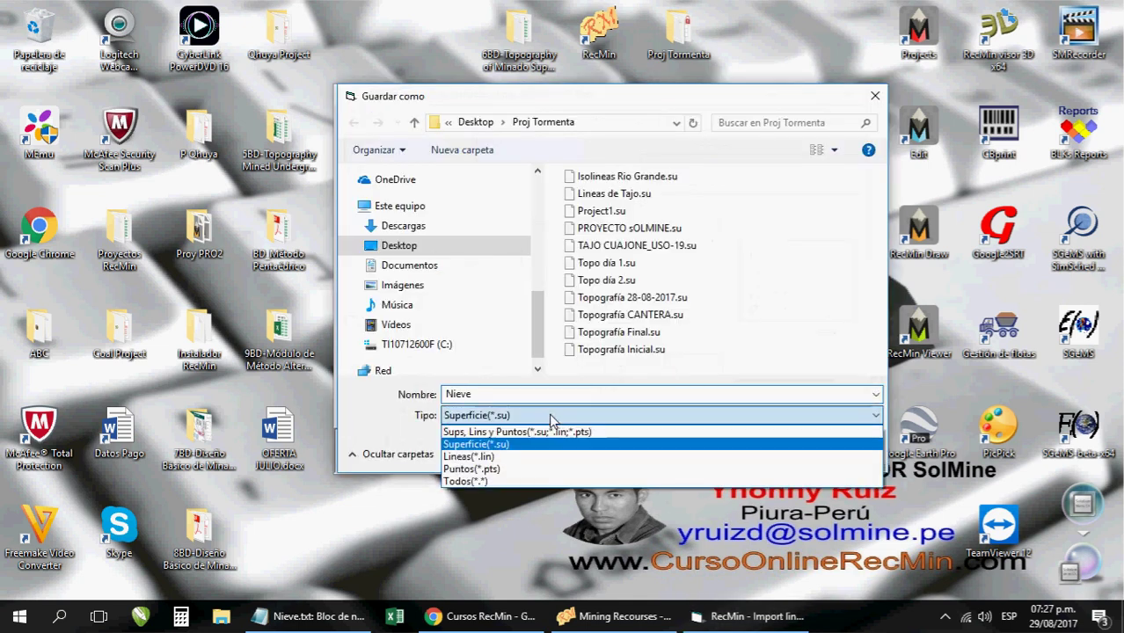
left_click(494, 471)
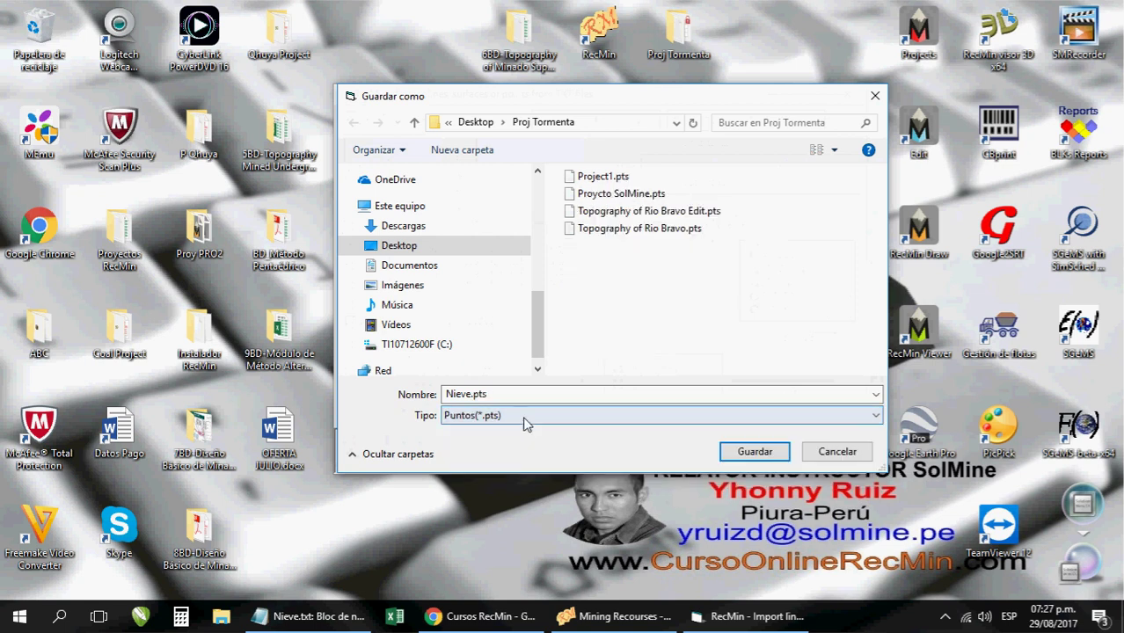
left_click(526, 419)
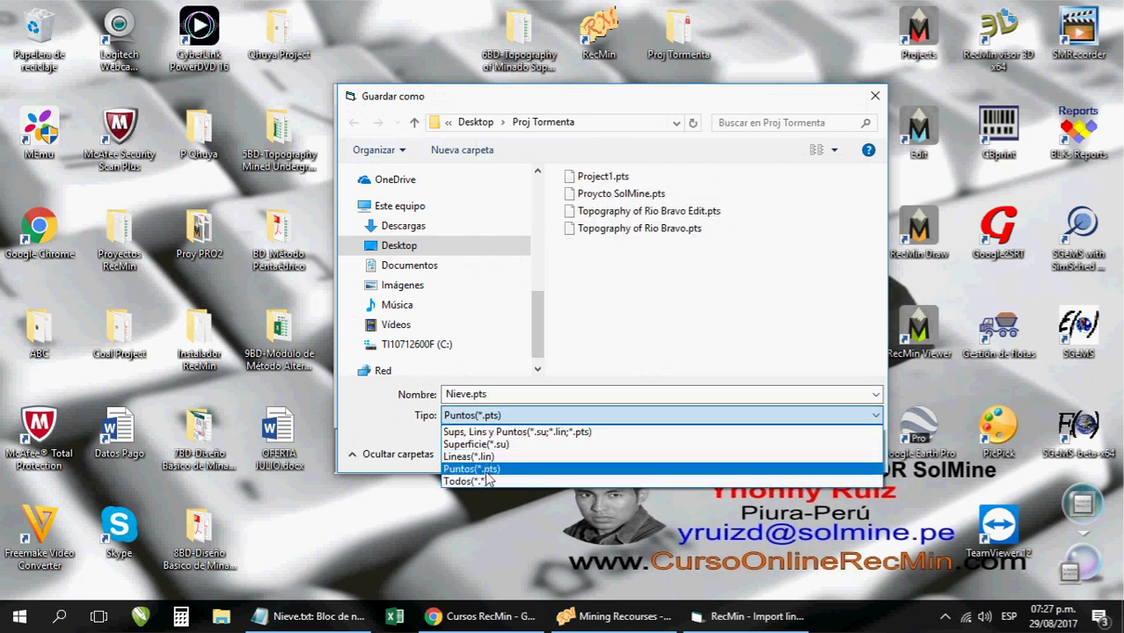
left_click(498, 473)
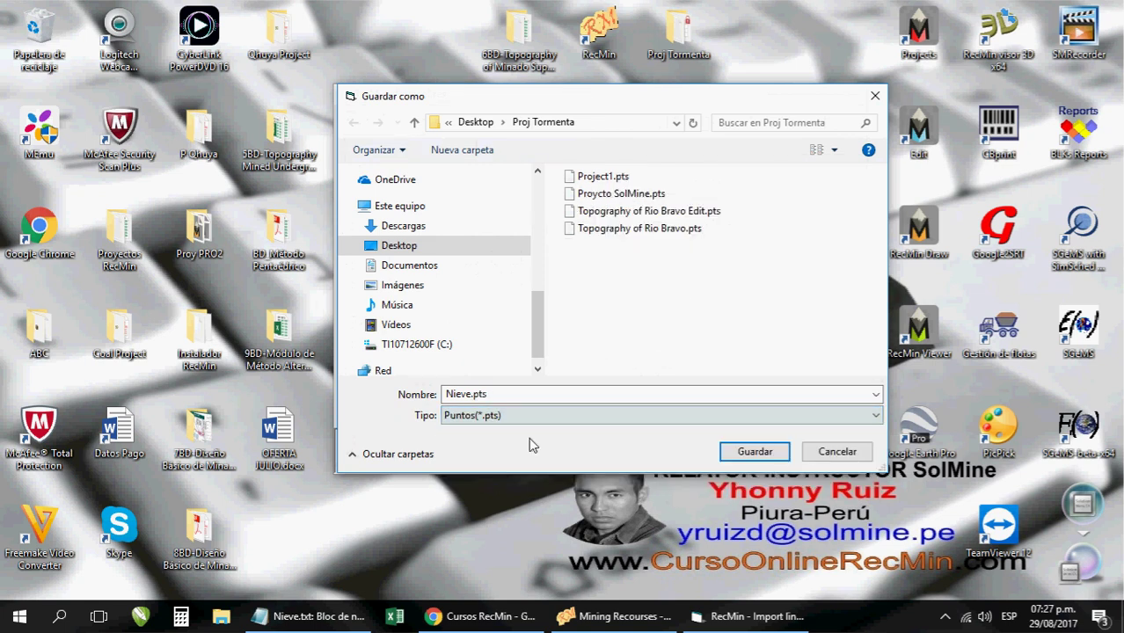
left_click(485, 401)
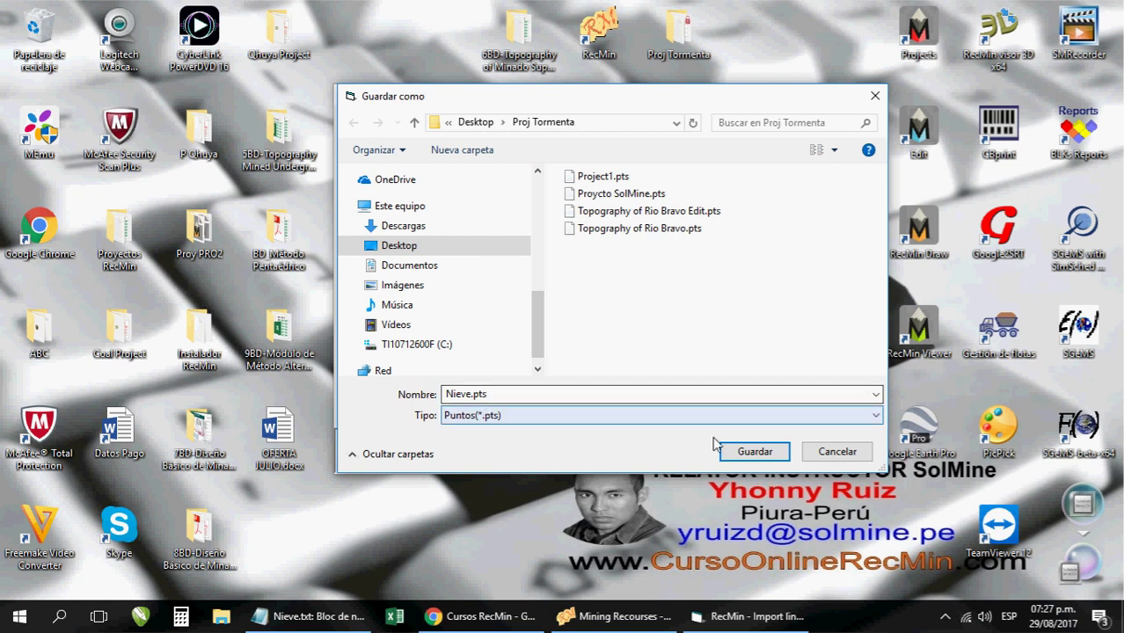
left_click(754, 453)
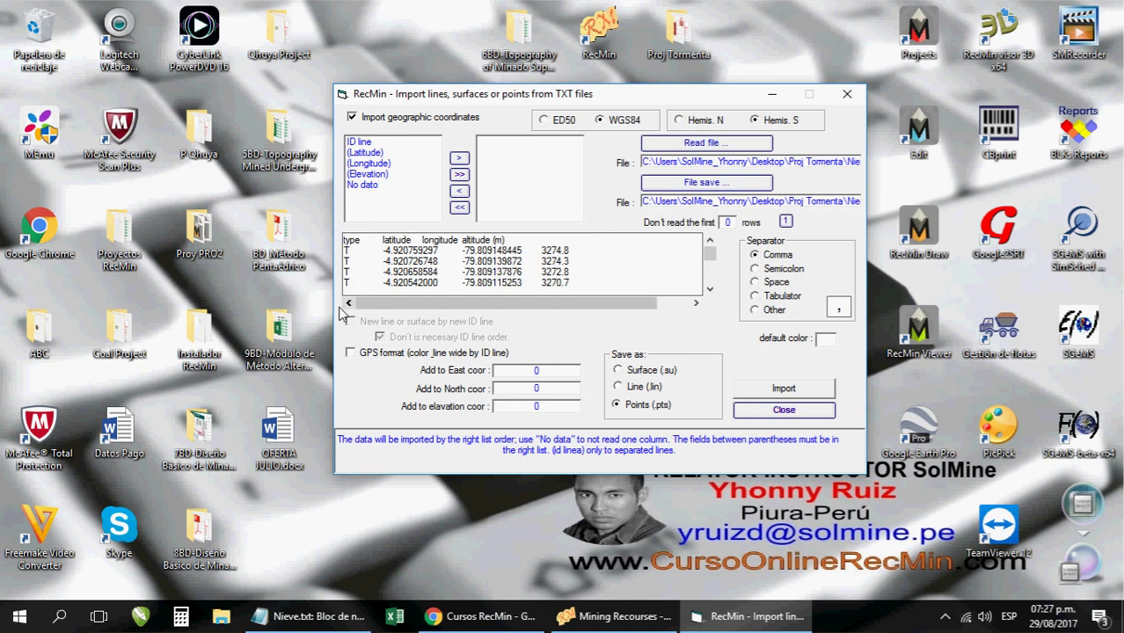
Assign the column order No dato, (Latitude), (Longitude) and (Elevation) for the imported data.
left_click(368, 186)
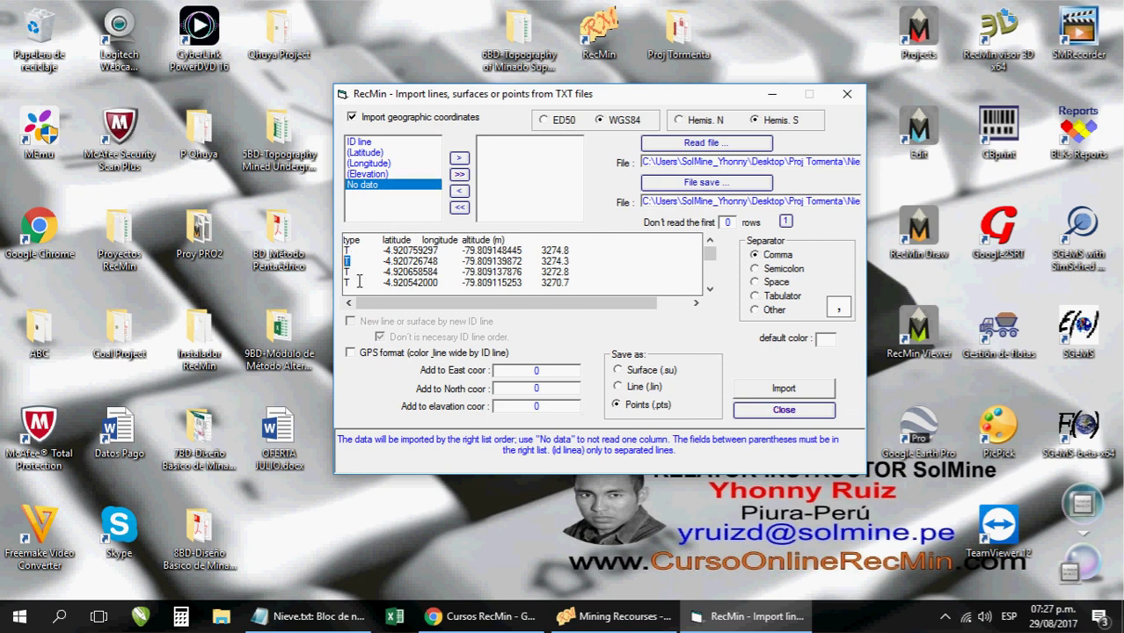
left_click(459, 158)
left_click_drag(417, 246, 395, 246)
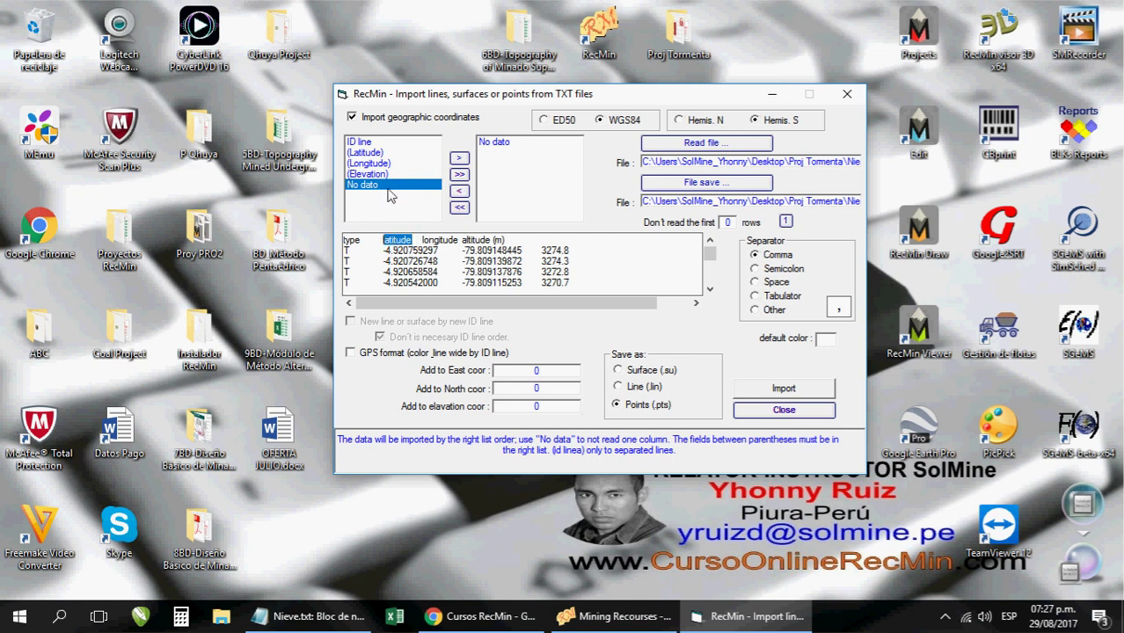
left_click(374, 153)
left_click(458, 158)
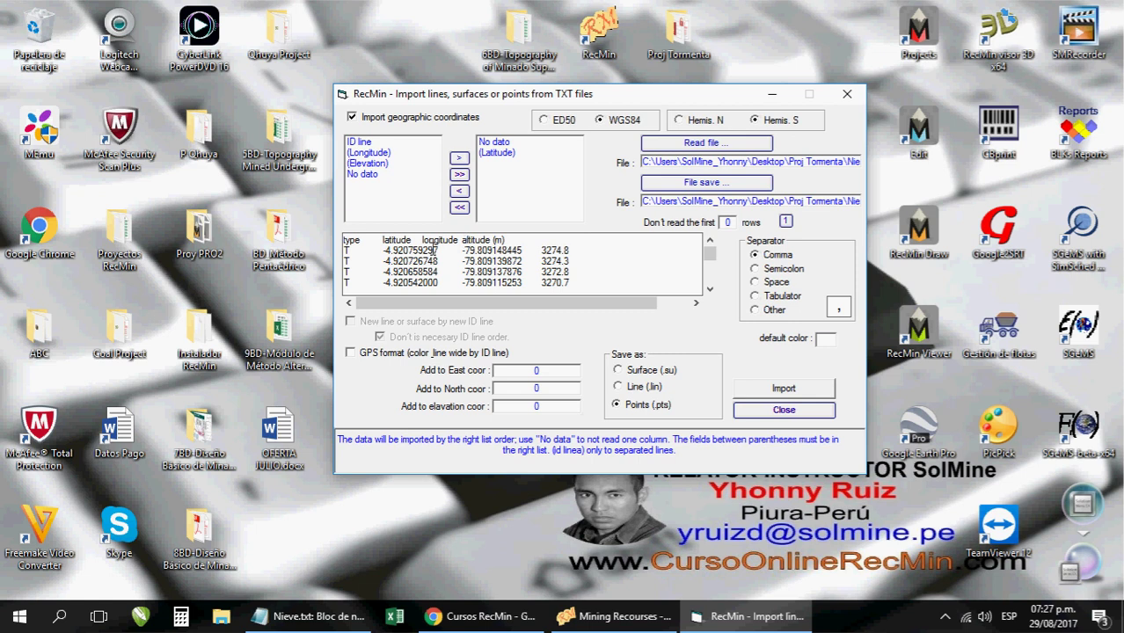
left_click(373, 153)
left_click(458, 158)
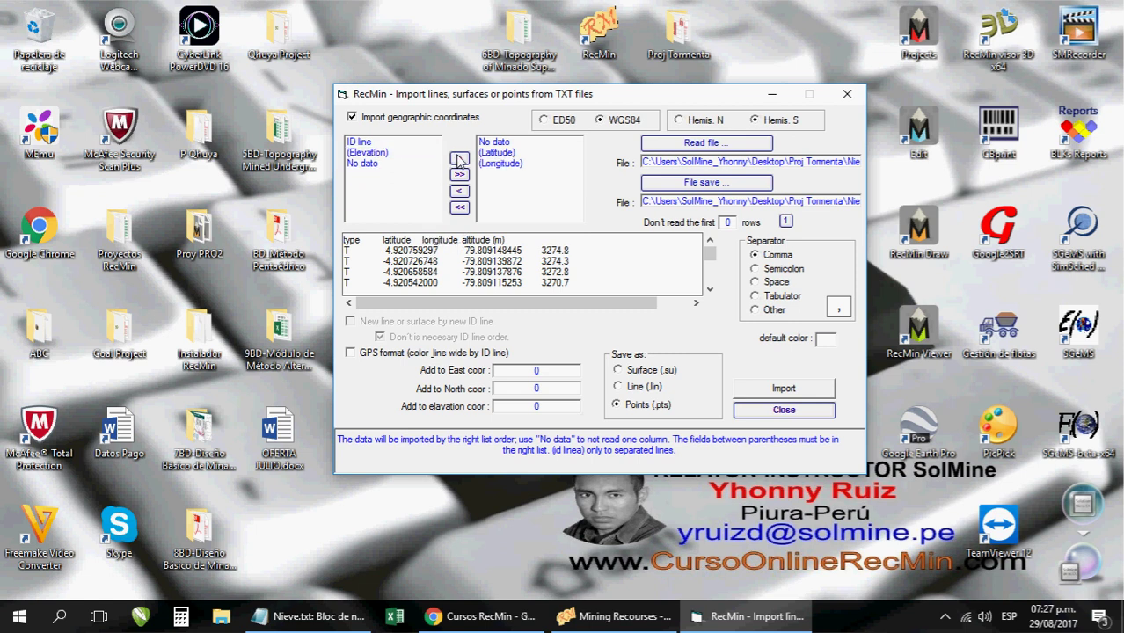
left_click_drag(463, 241, 488, 243)
left_click(374, 153)
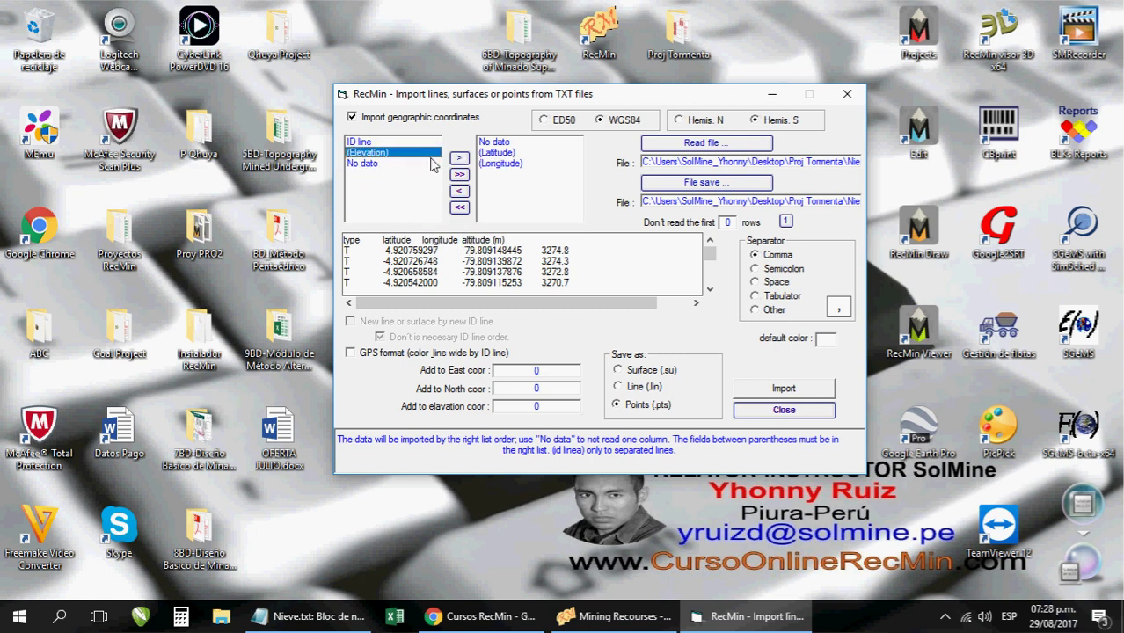
left_click(458, 159)
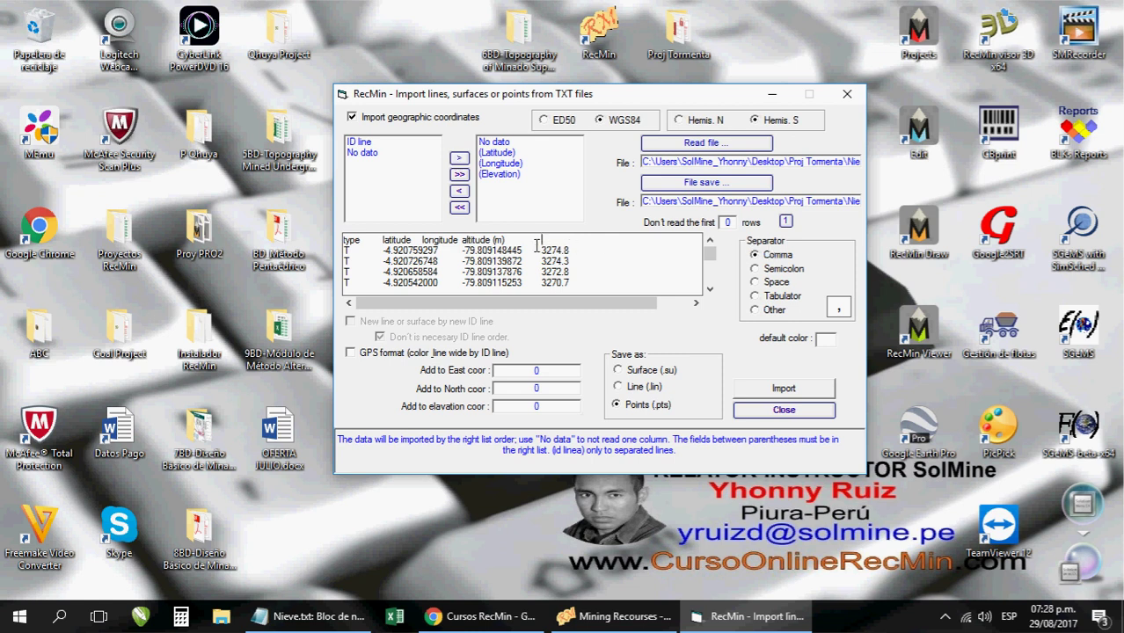
Exclude the first 1 row from reading and set the separator to Tabulator.
left_click_drag(537, 243, 347, 248)
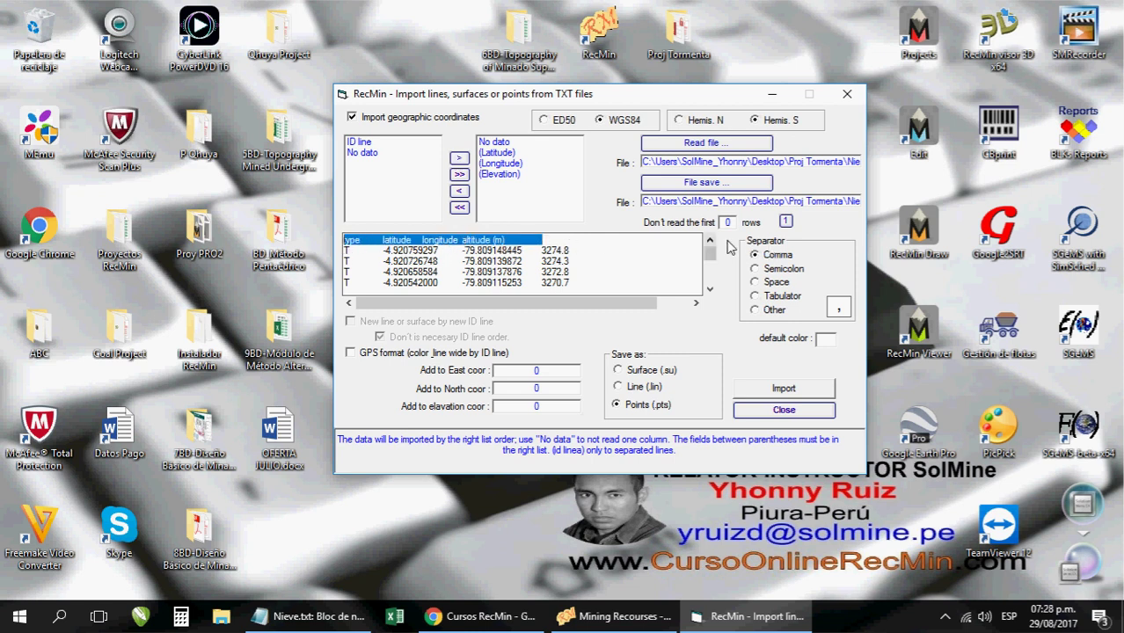
key("Tab")
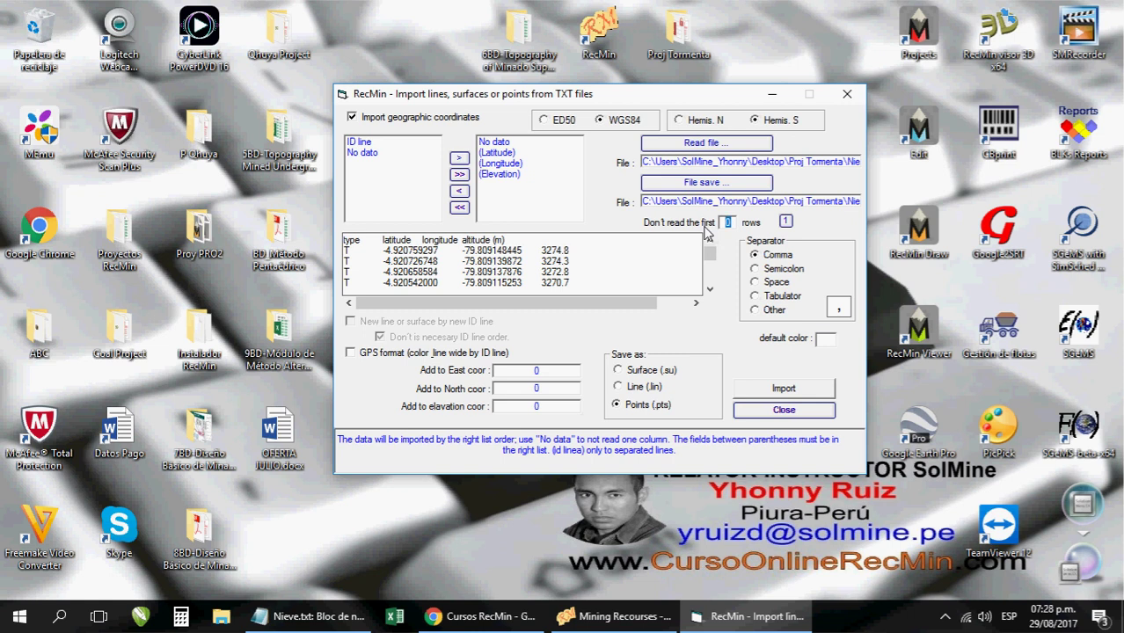
left_click(757, 296)
left_click_drag(385, 251, 566, 289)
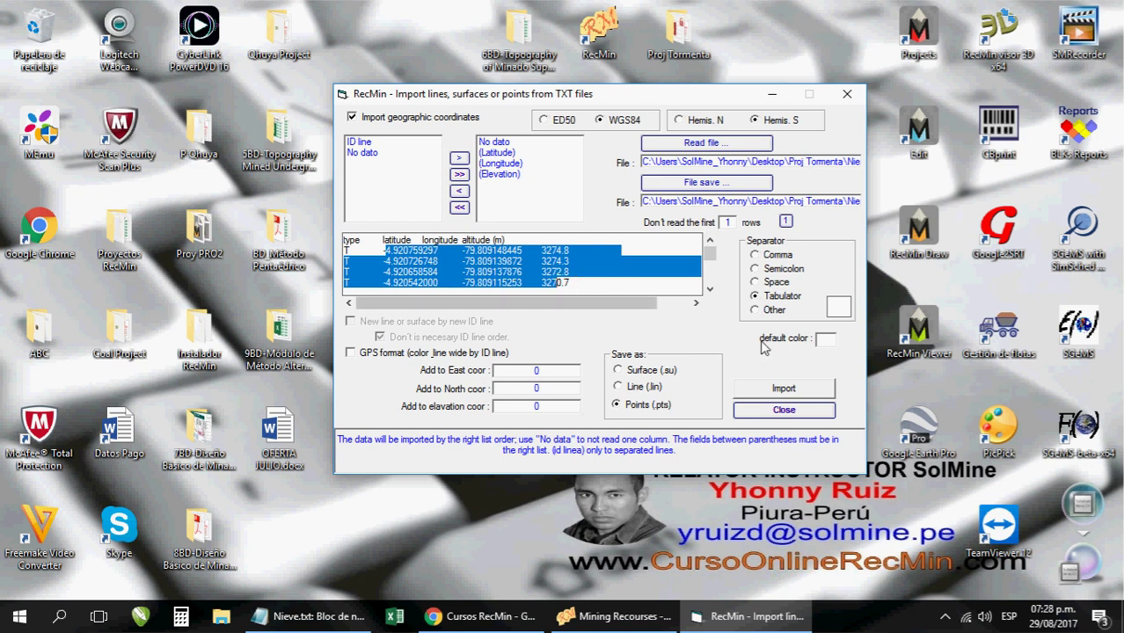
Import the Nieve points, close the import window and open the Draw module for Proj Tormenta.
left_click(784, 389)
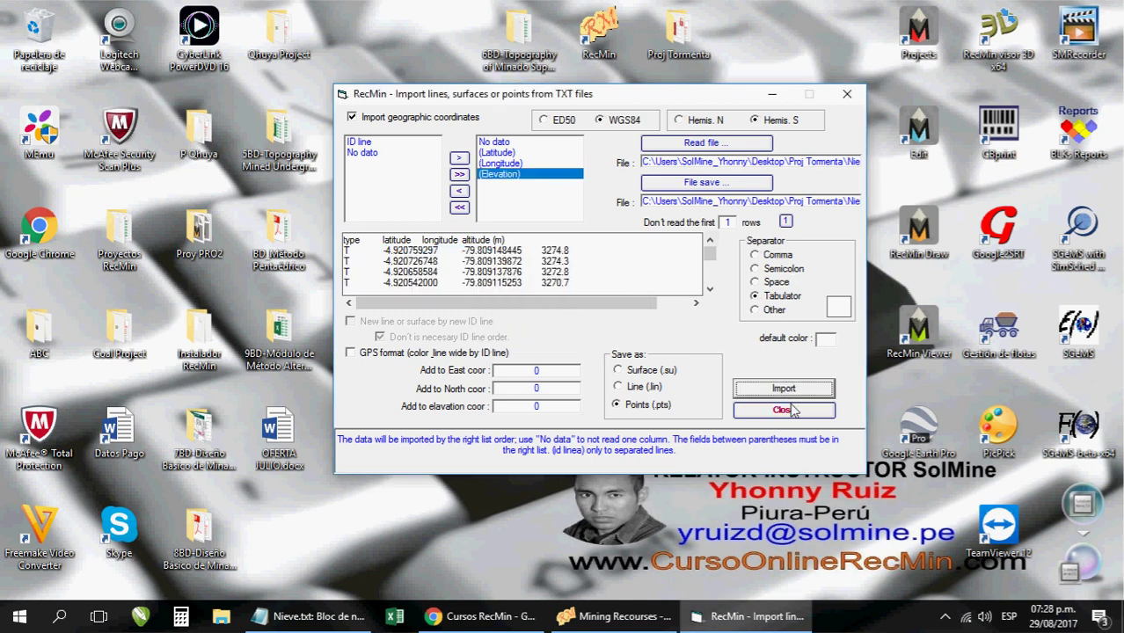
left_click(791, 411)
left_click(726, 233)
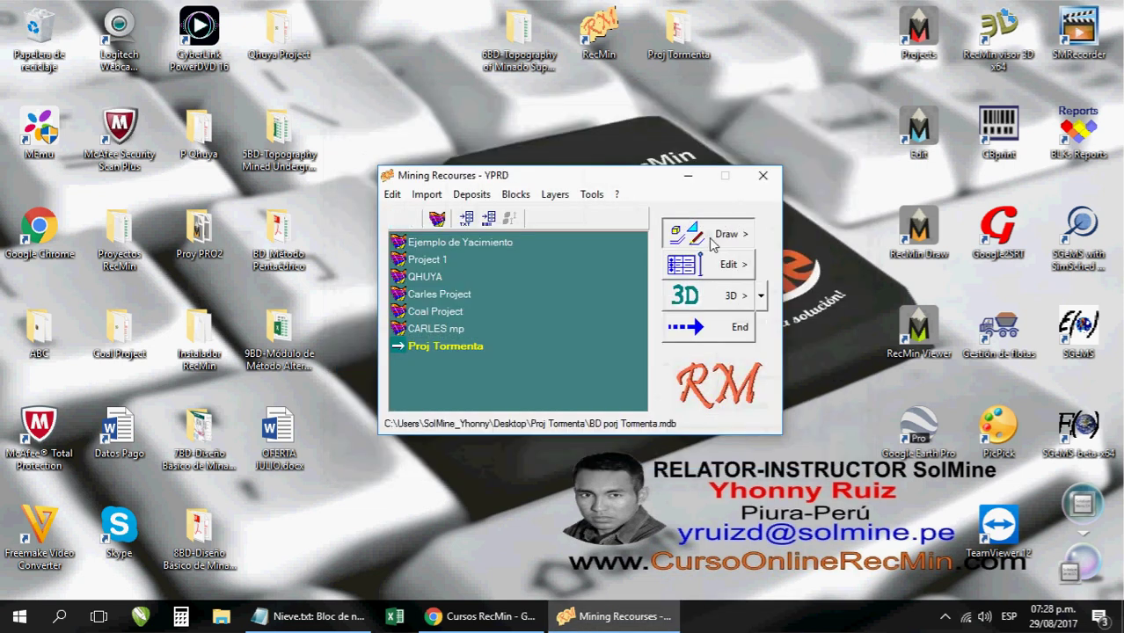
Load the Nieve.pts points file from the Proj Tormenta folder into the drawing.
left_click(767, 355)
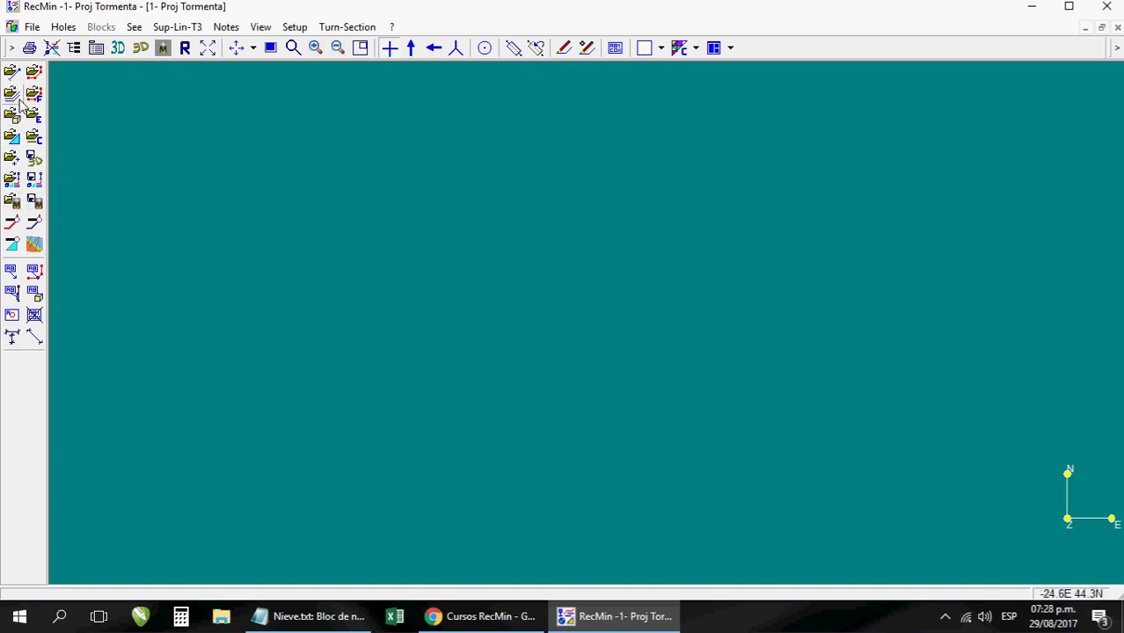
left_click(14, 163)
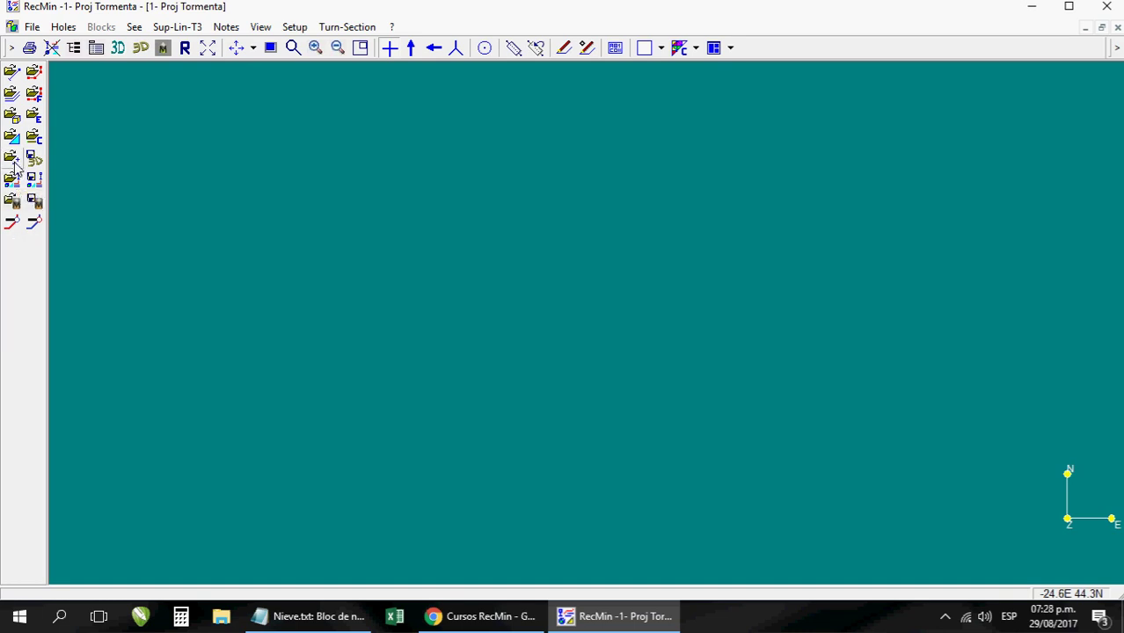
left_click(275, 133)
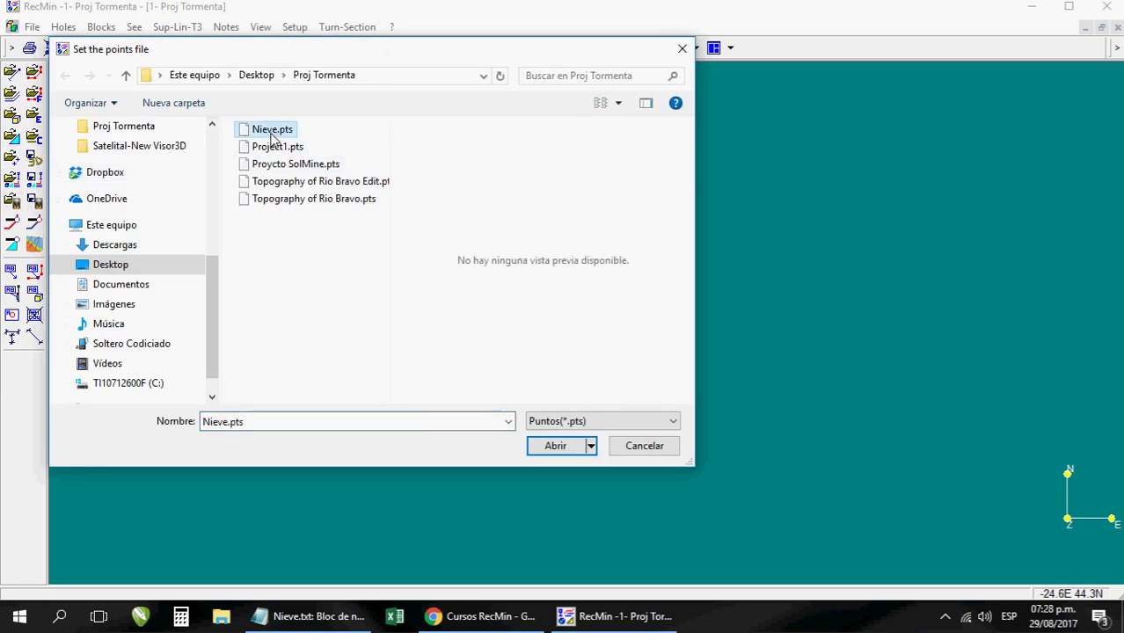
left_click(558, 447)
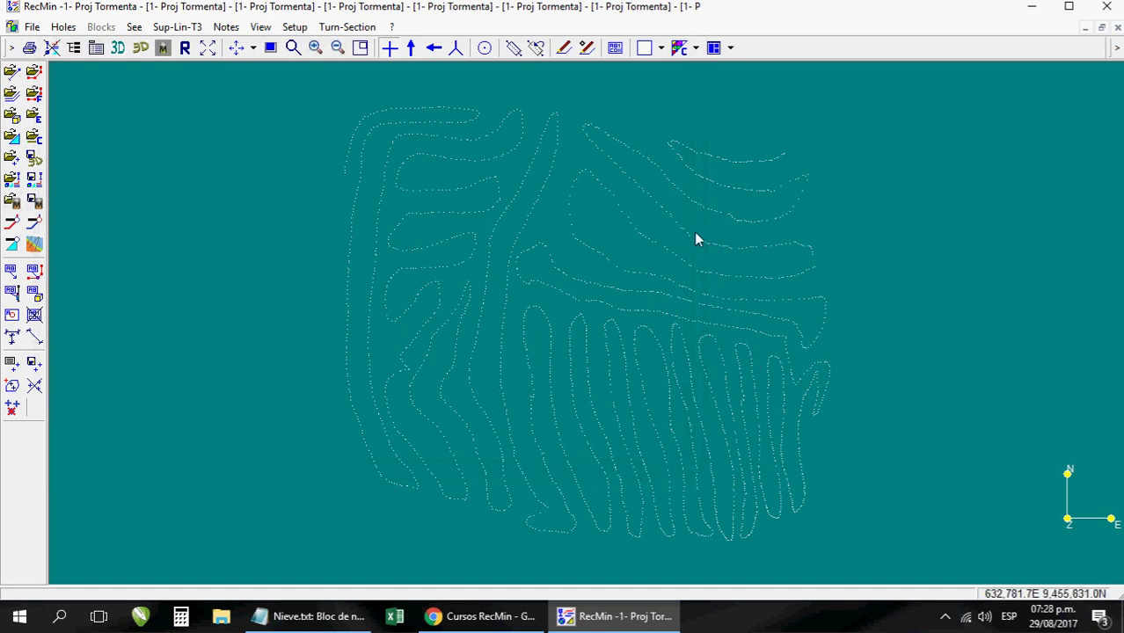
Set the Puntos importados point group to width 2 and colour red, and apply it to the drawing.
left_click(97, 49)
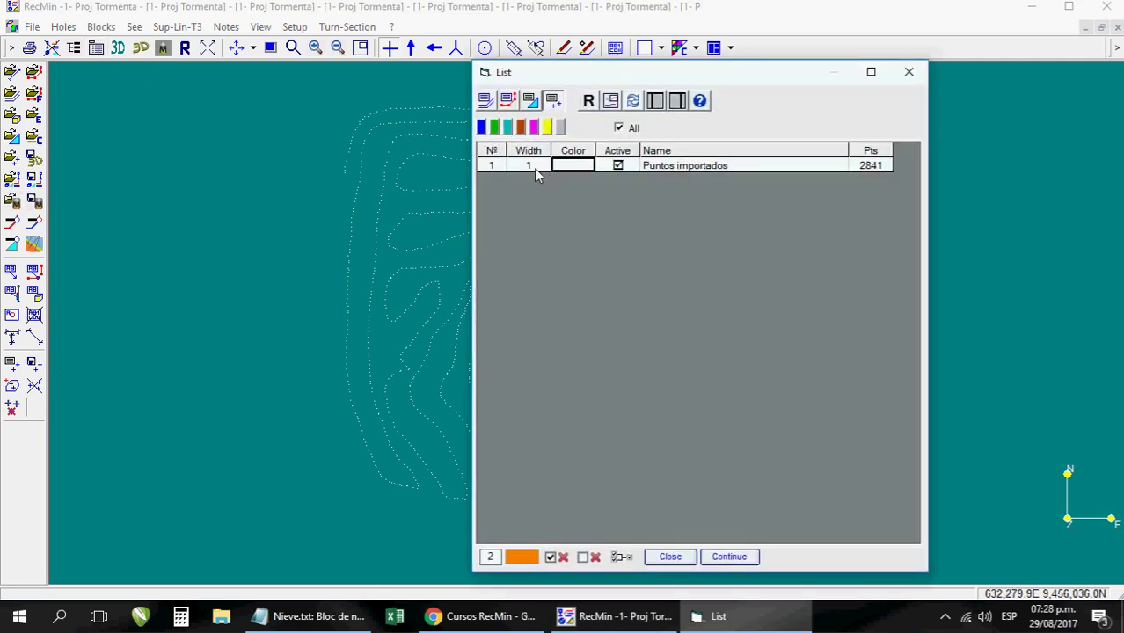
left_click(533, 168)
left_click(538, 169)
left_click(570, 171)
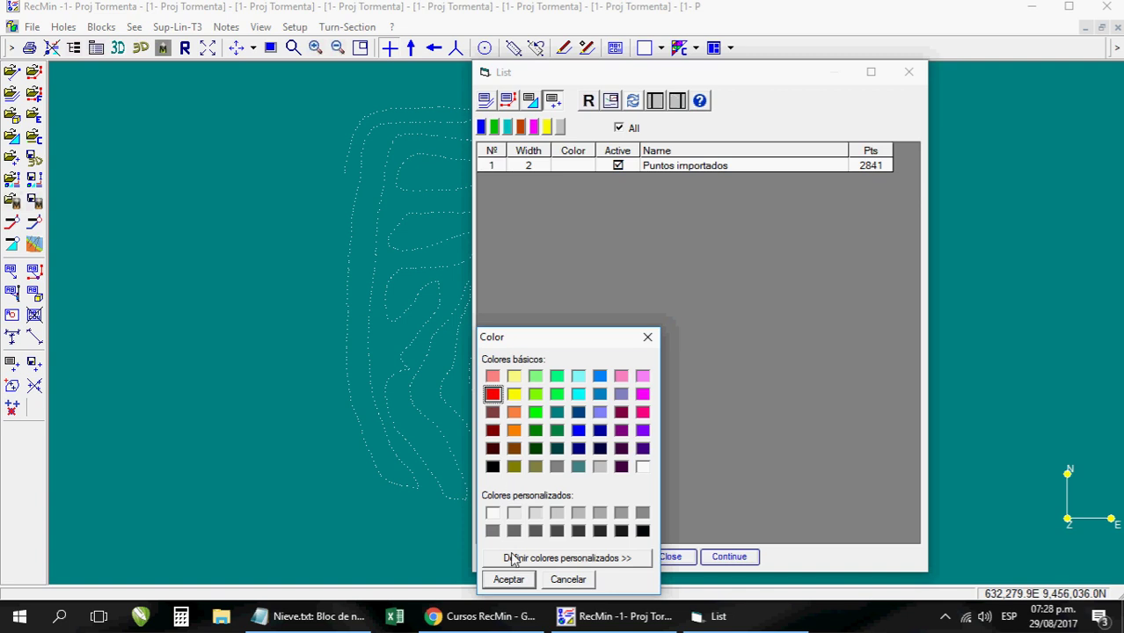
left_click(508, 579)
left_click(735, 558)
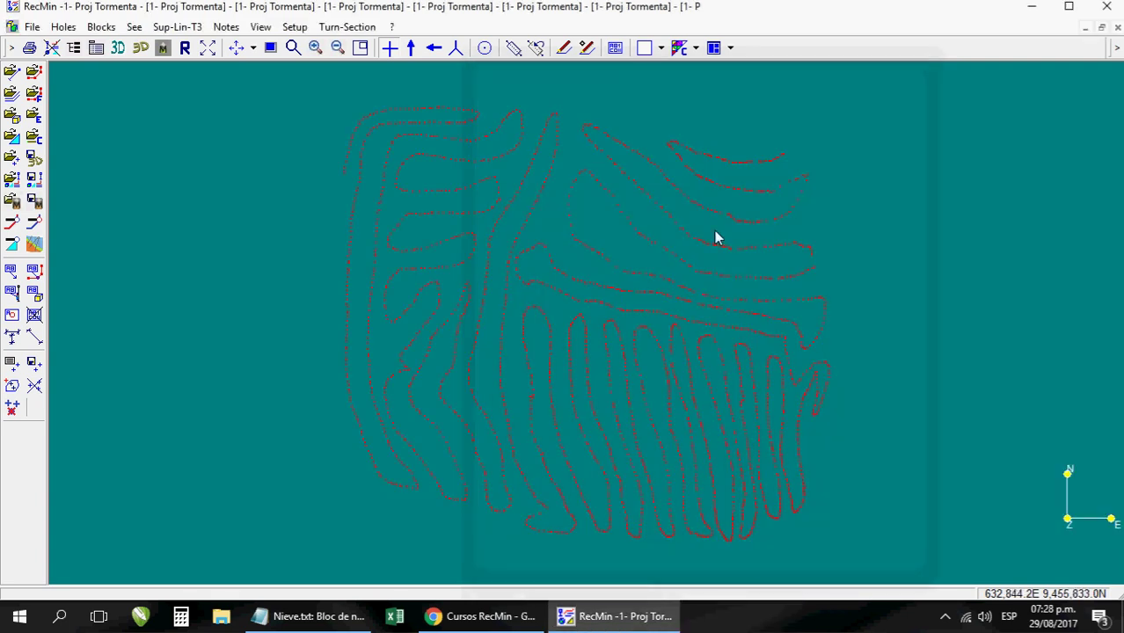
Save the point groups to Nieve.pts in the Proj Tormenta folder, replacing the existing file.
left_click(32, 365)
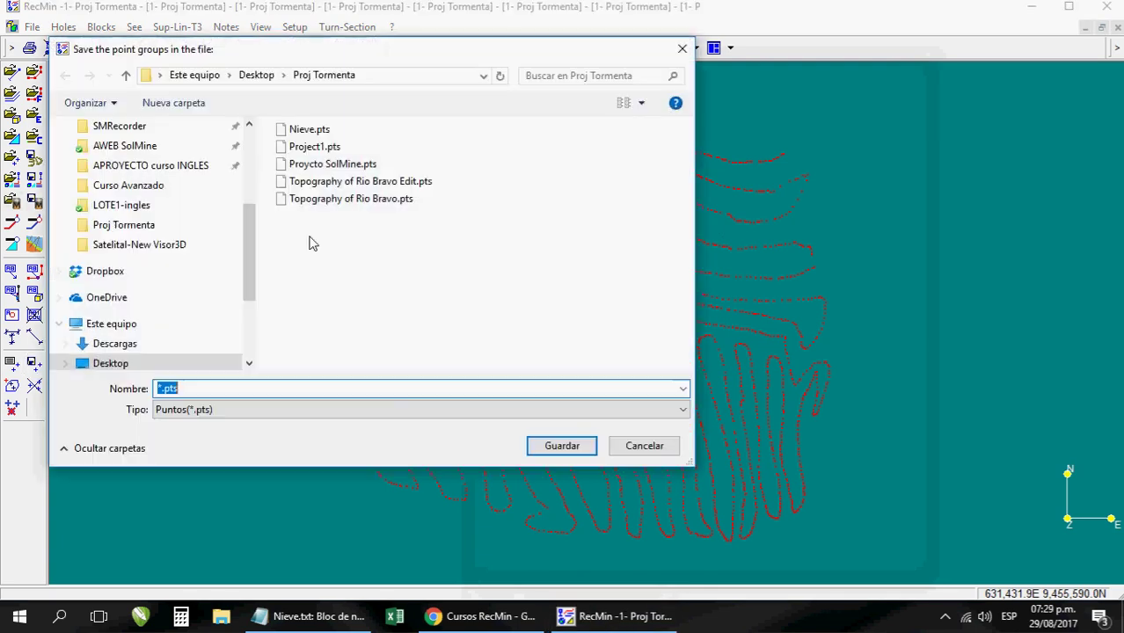
left_click(310, 130)
left_click(547, 446)
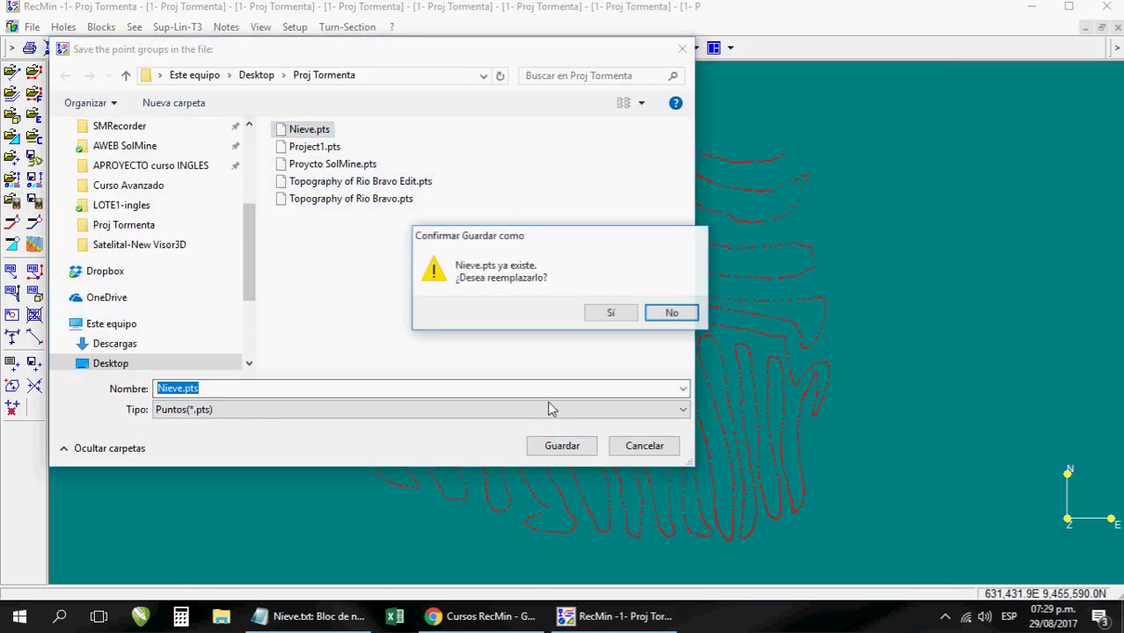
left_click(600, 317)
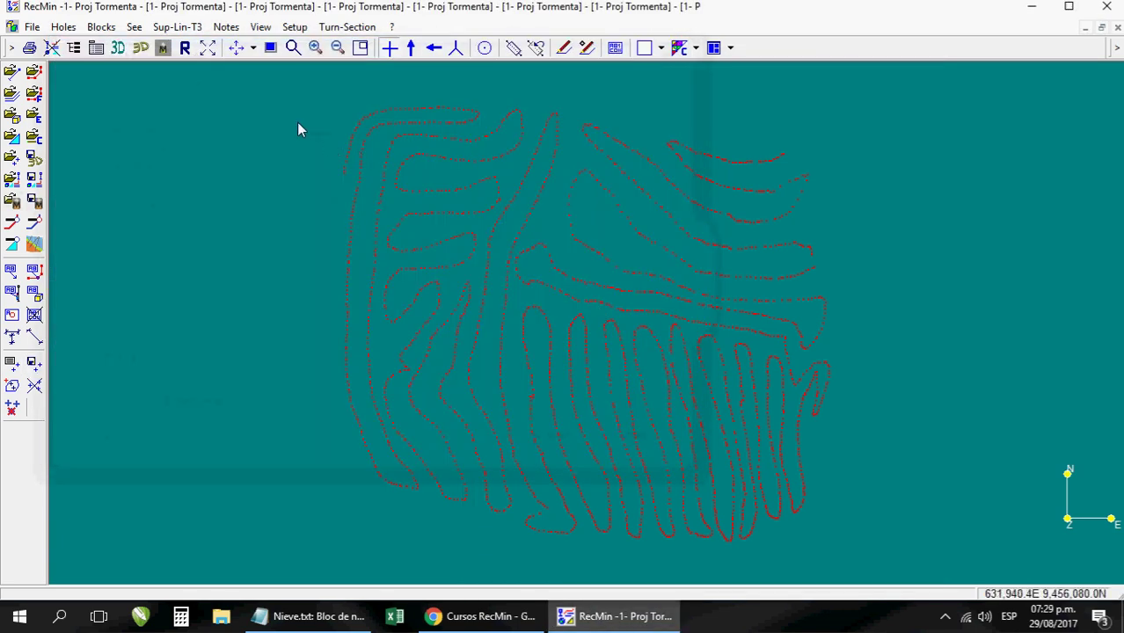
Triangulate the points group 001-Puntos importados with Simple triangulation enabled.
left_click(177, 28)
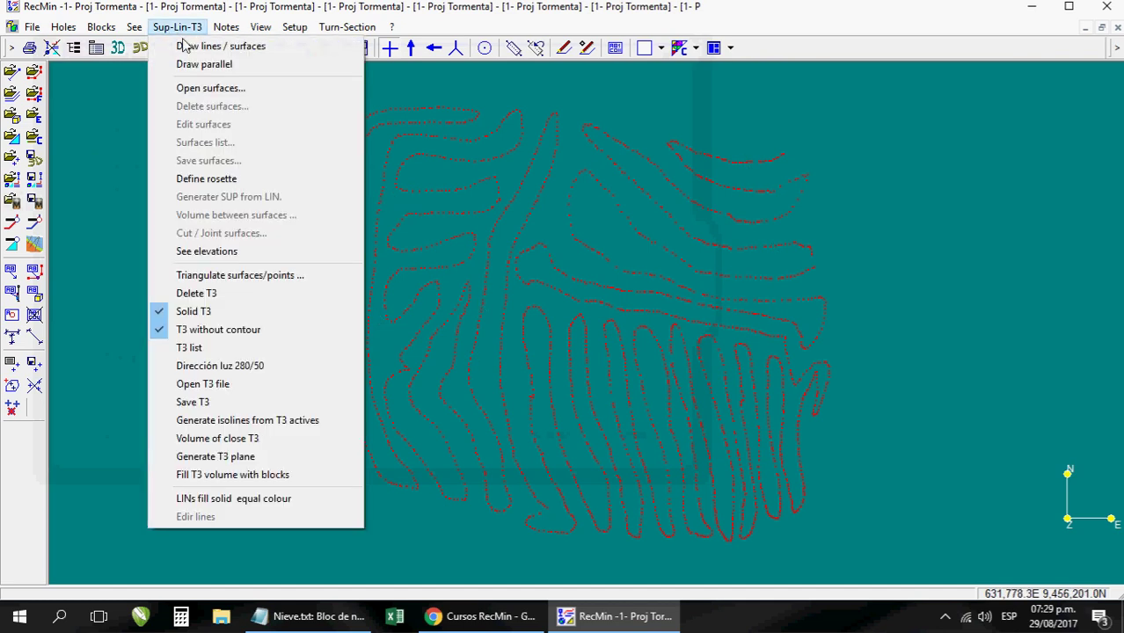
left_click(282, 276)
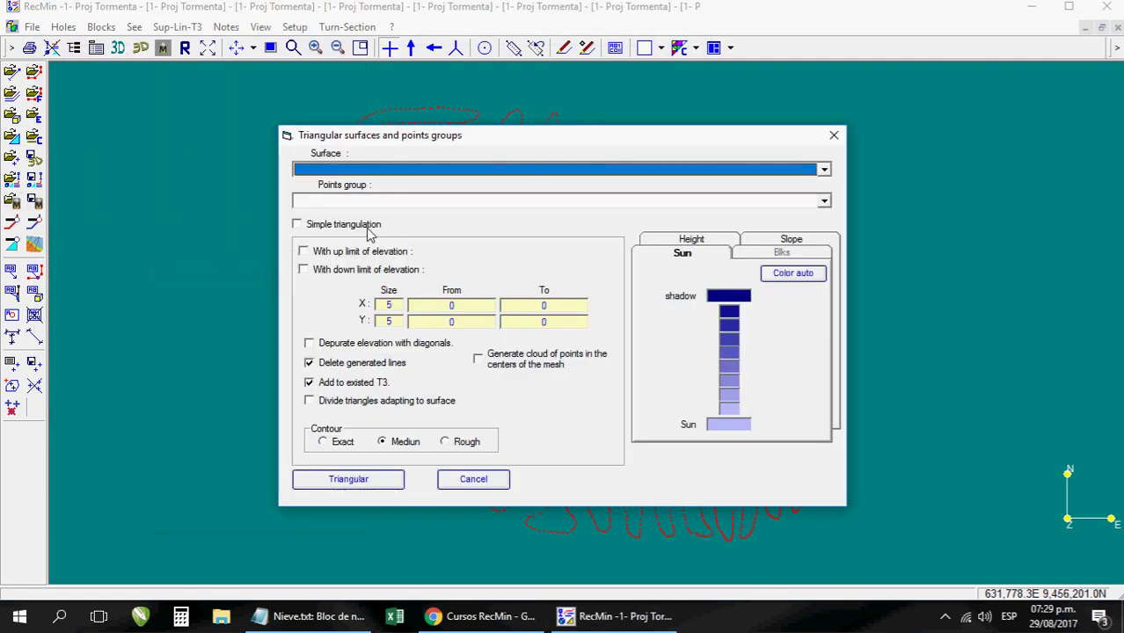
left_click(582, 201)
left_click(427, 221)
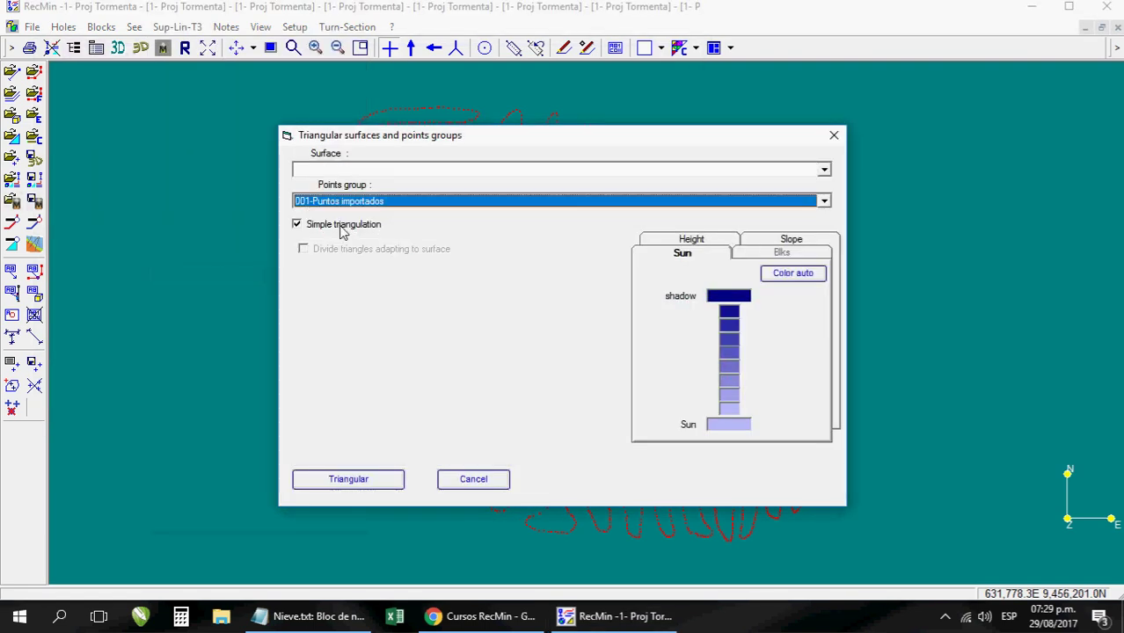
left_click(355, 484)
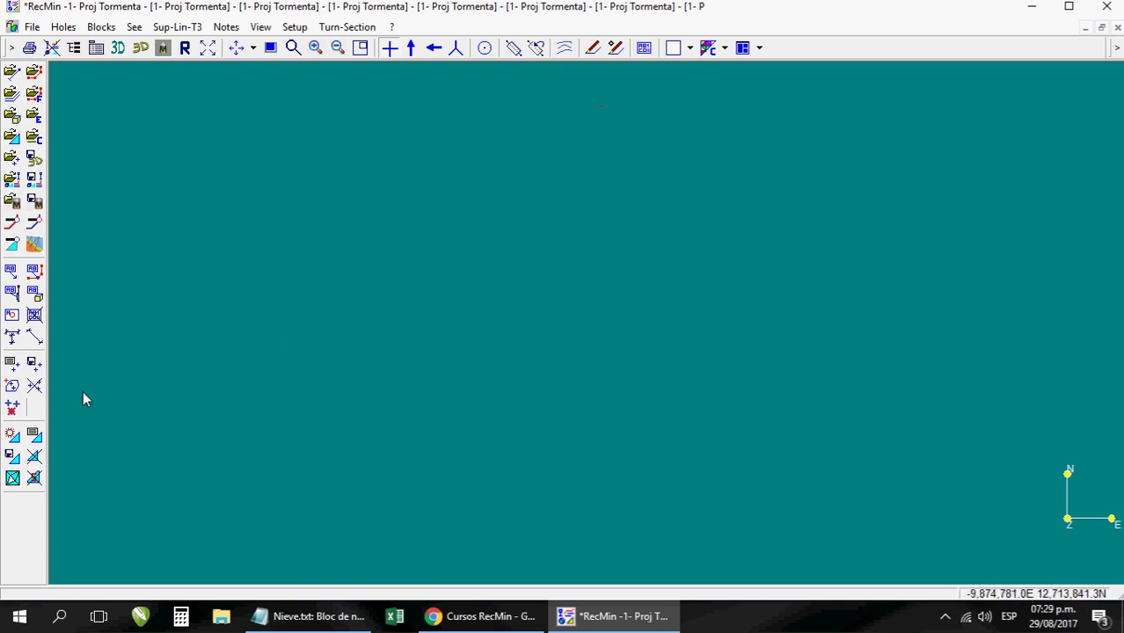
Deactivate the T3 - Puntos importados triangulation and fit the view to the imported points.
left_click(96, 48)
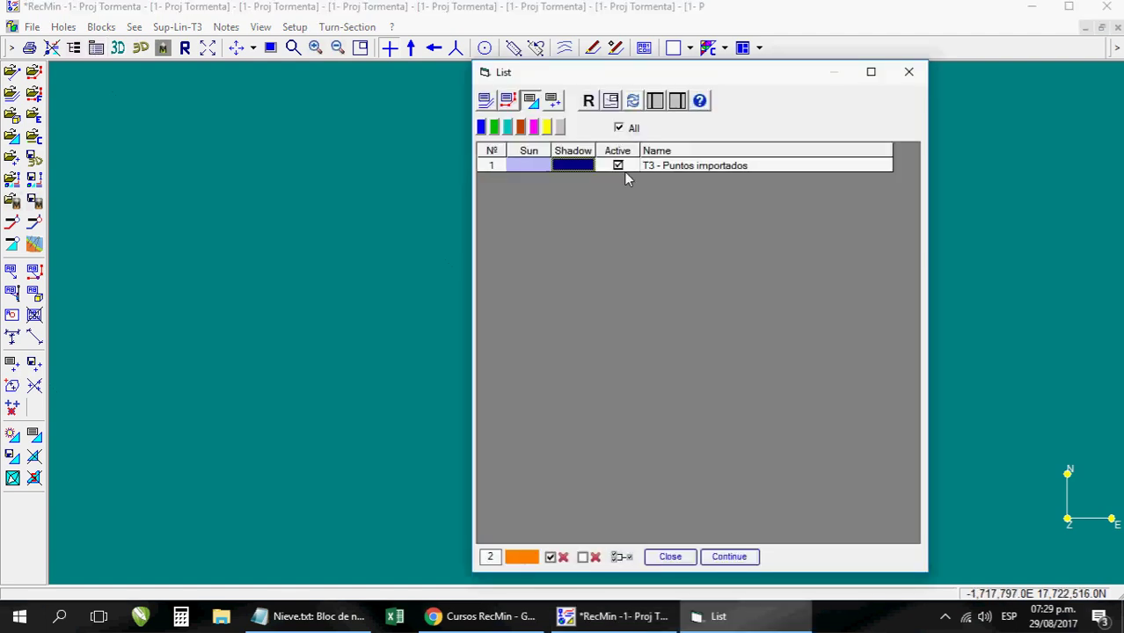
left_click(618, 166)
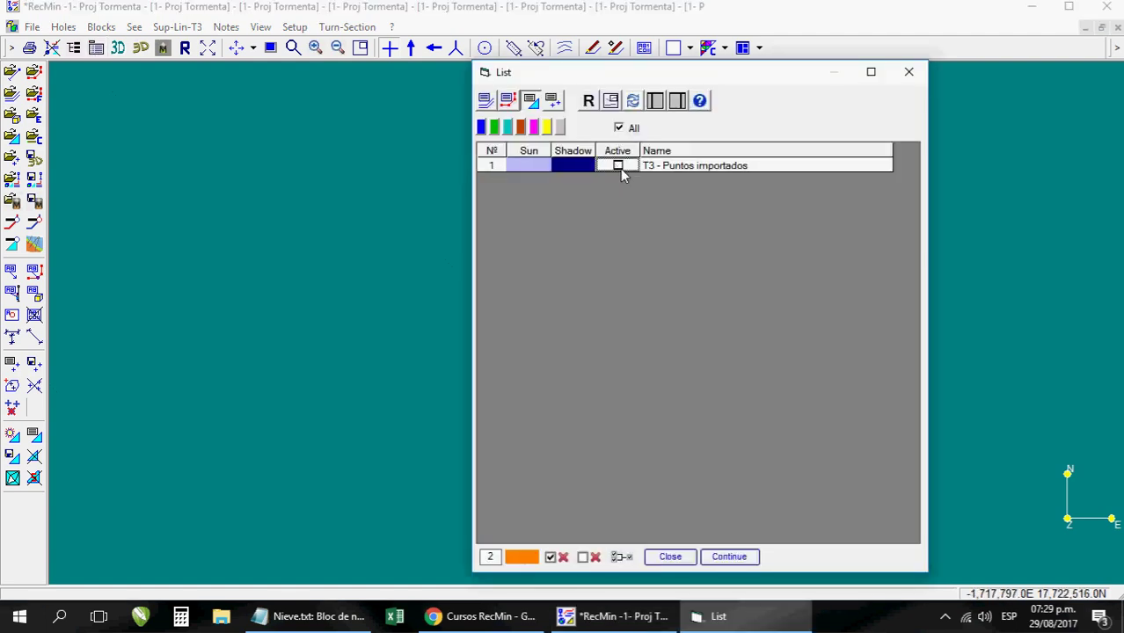
left_click(729, 557)
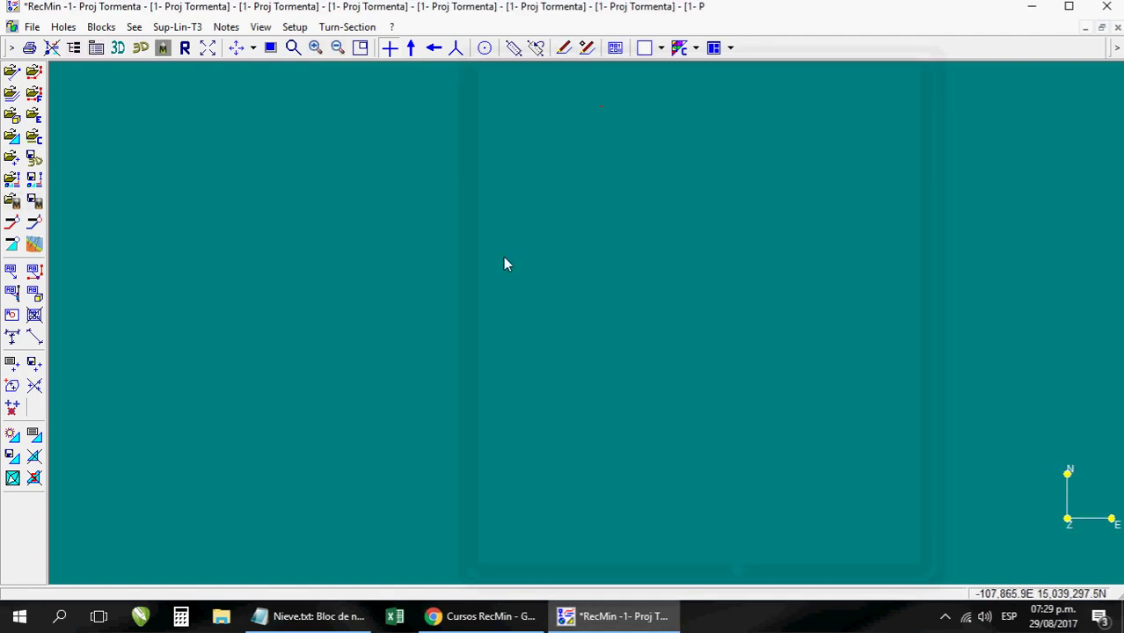
left_click(209, 54)
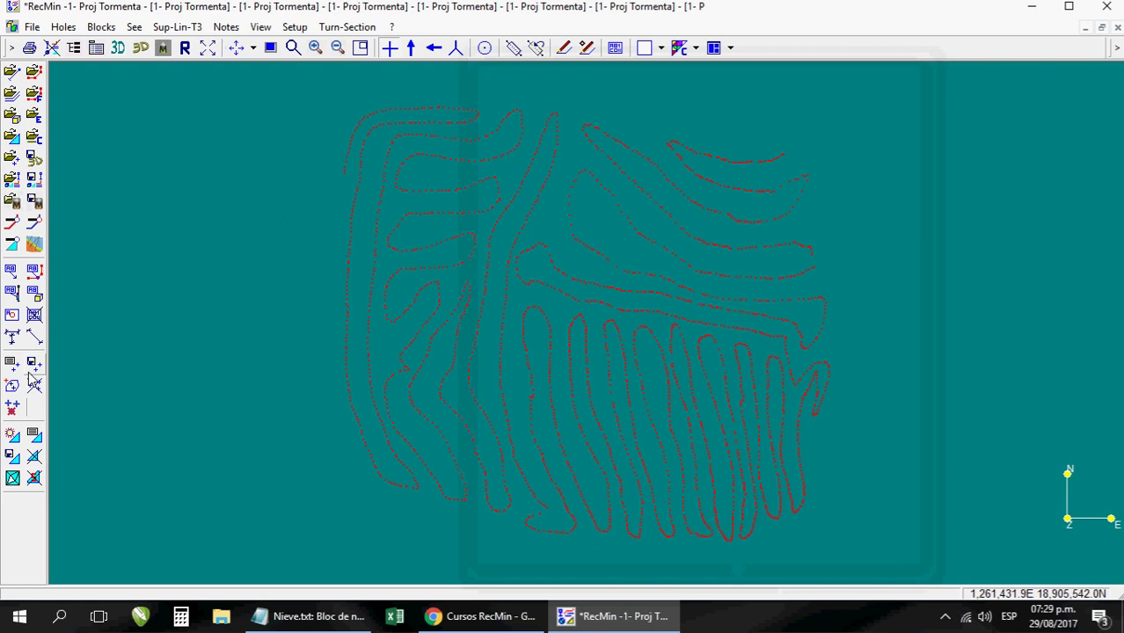
Reactivate the T3 - Puntos importados triangulation and deactivate the Puntos importados point group.
left_click(96, 49)
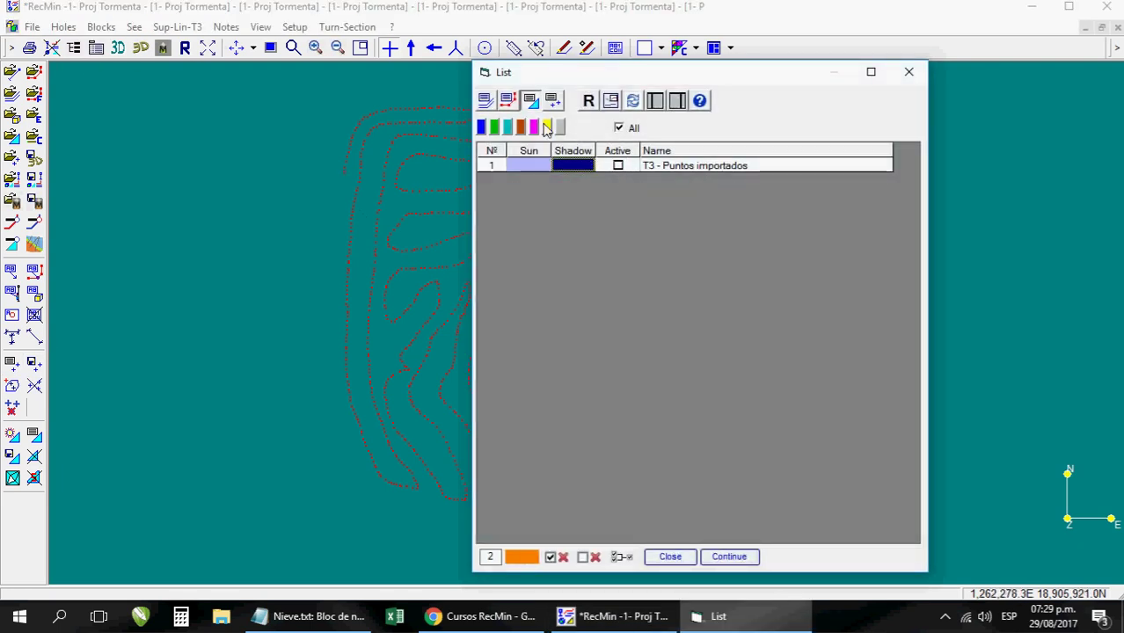
left_click(618, 165)
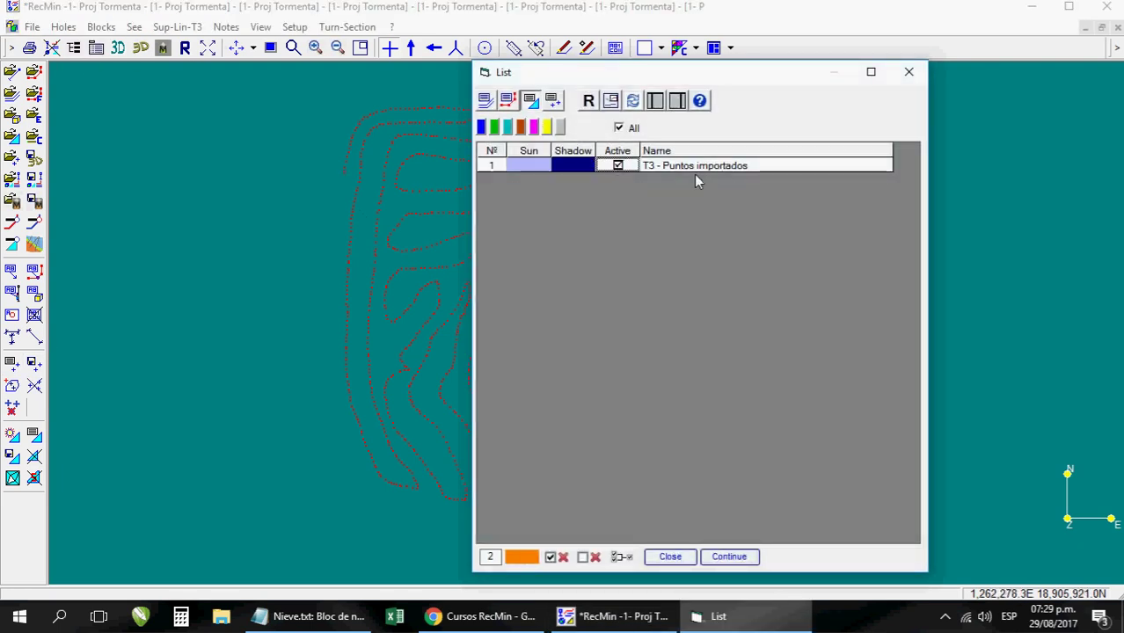
left_click(553, 102)
left_click(616, 167)
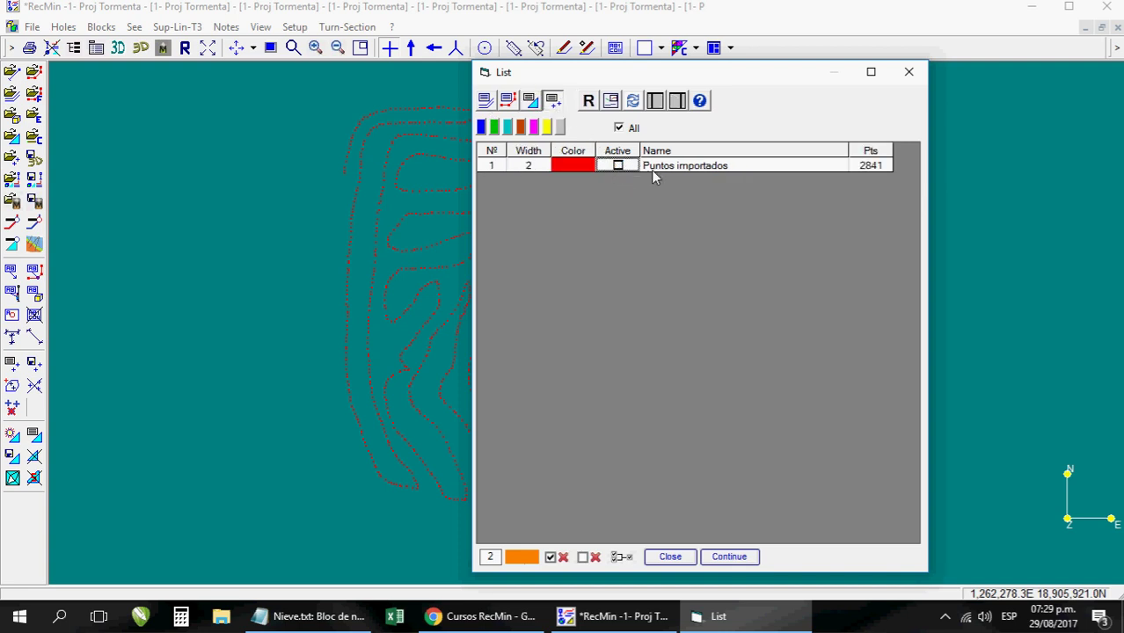
left_click(735, 558)
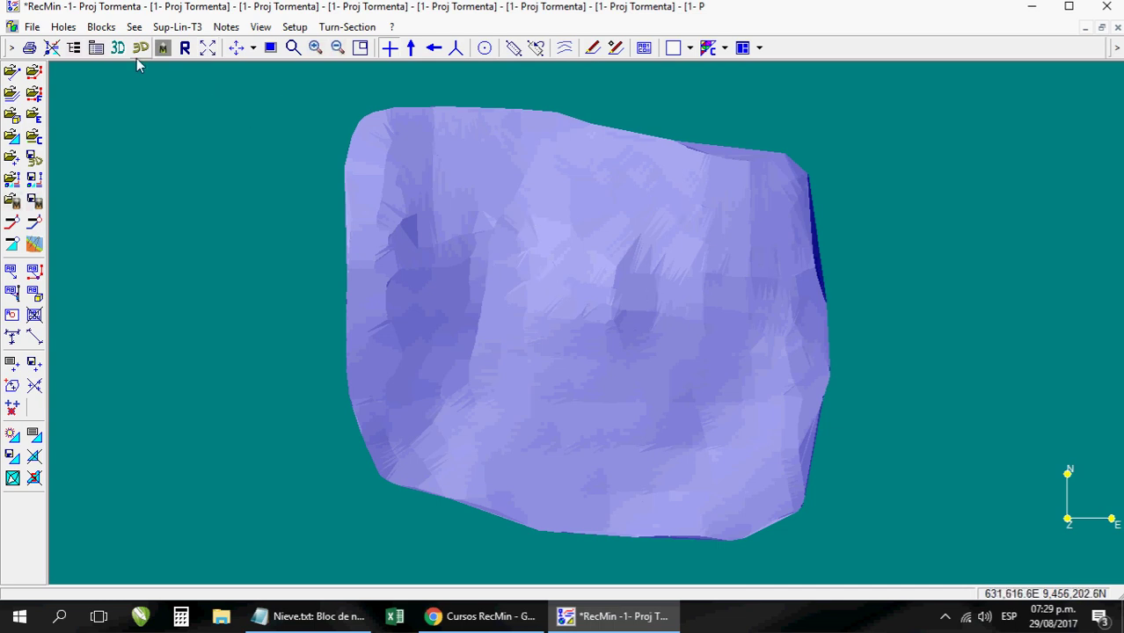
Inspect the triangulated surface from another angle in the 3D viewer and close the viewer.
left_click(140, 48)
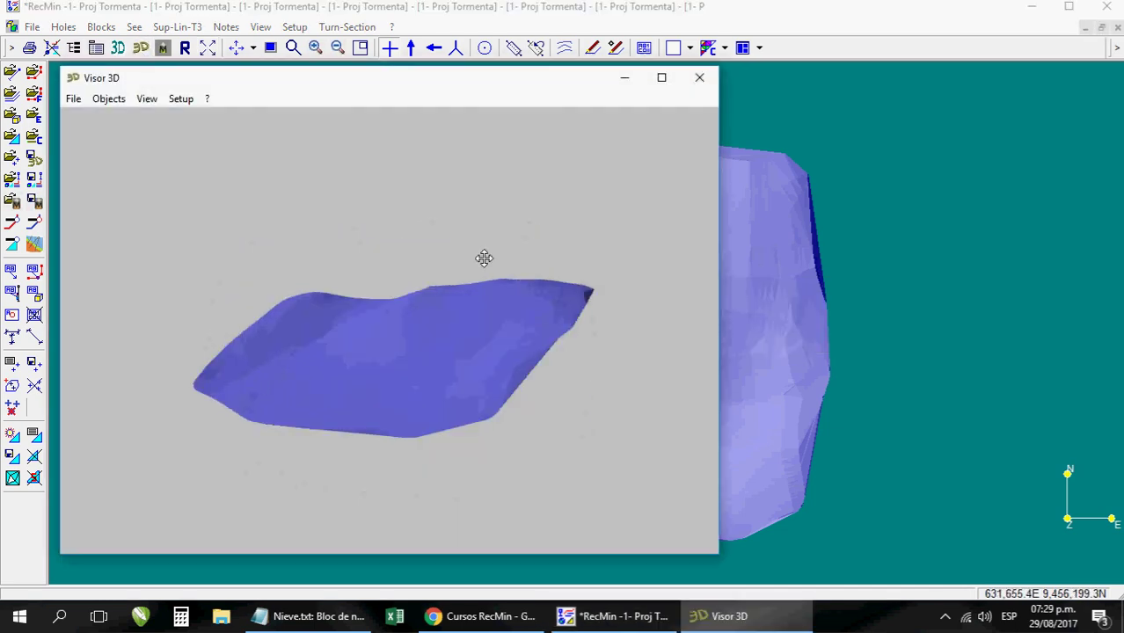
left_click_drag(483, 257, 592, 354)
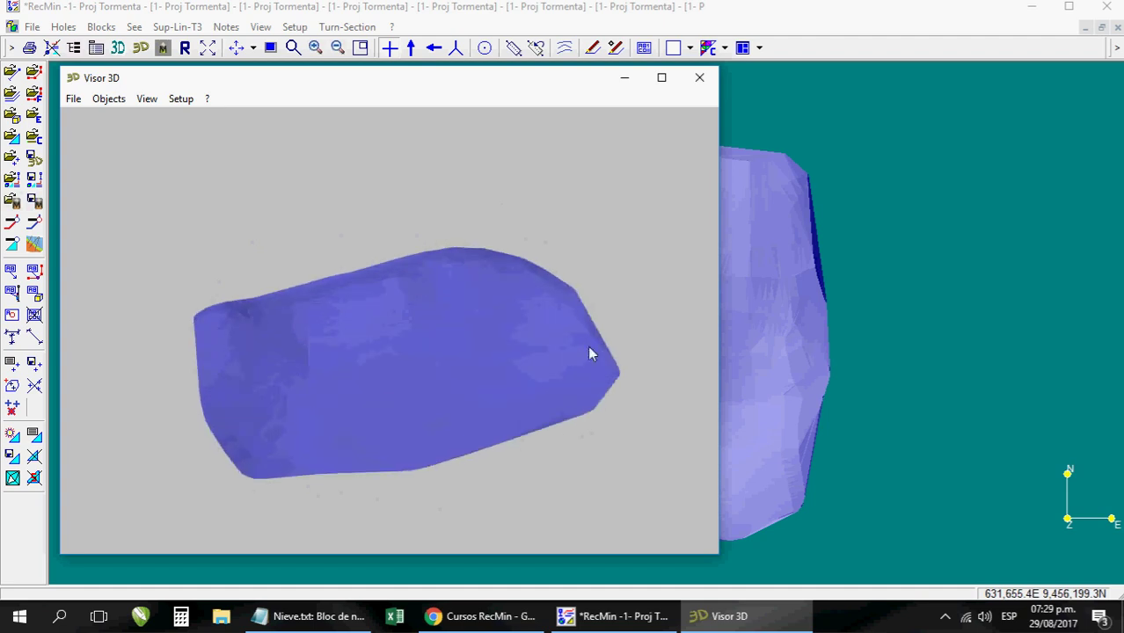
key("Escape")
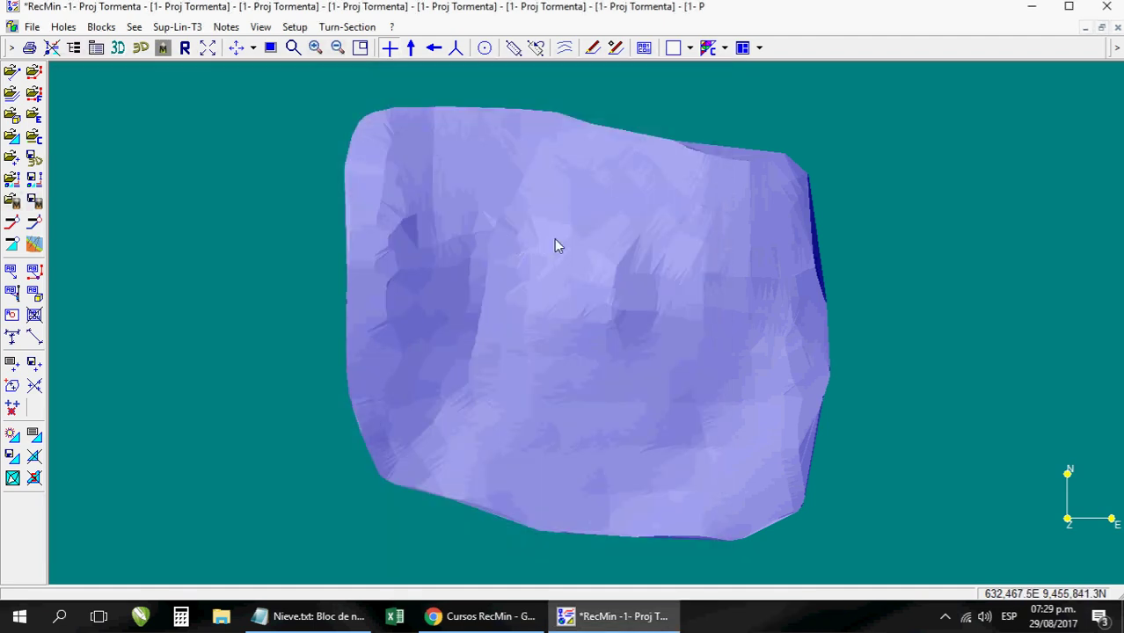
Measure the surface's vertical extent twice near its middle in the ZE elevation view.
left_click(176, 28)
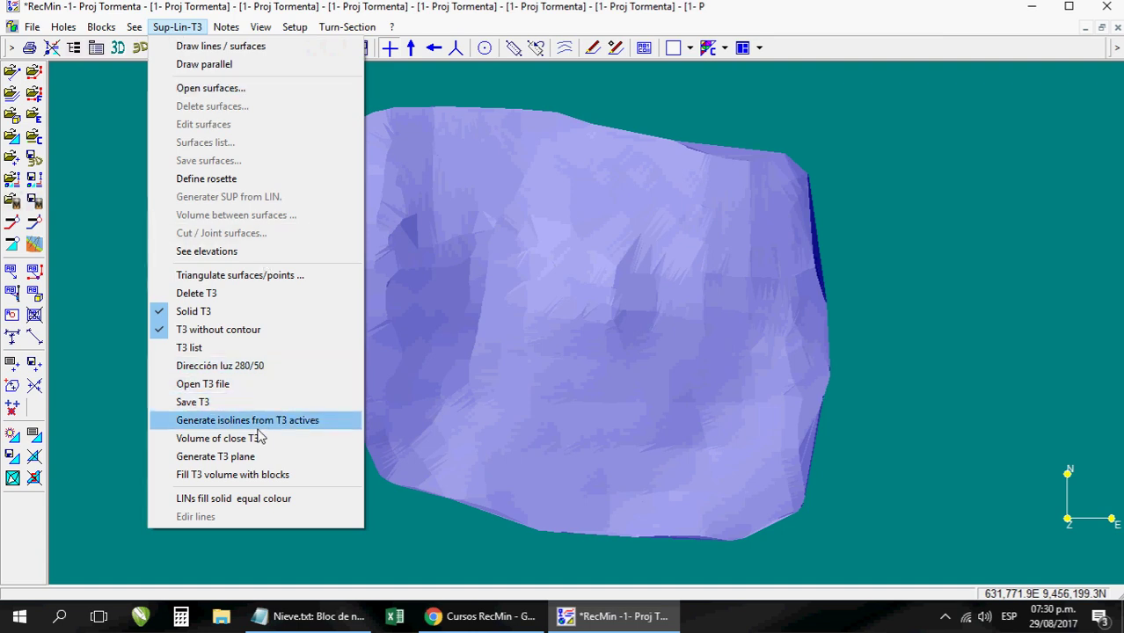
left_click(405, 507)
left_click(411, 48)
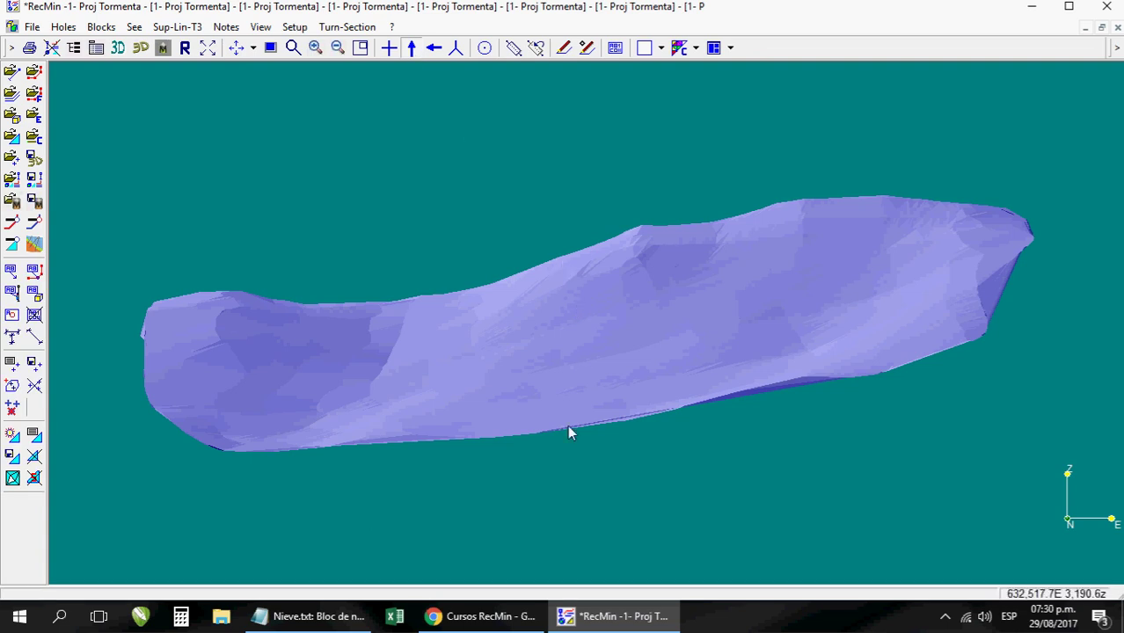
right_click(559, 471)
left_click(615, 497)
left_click(656, 455)
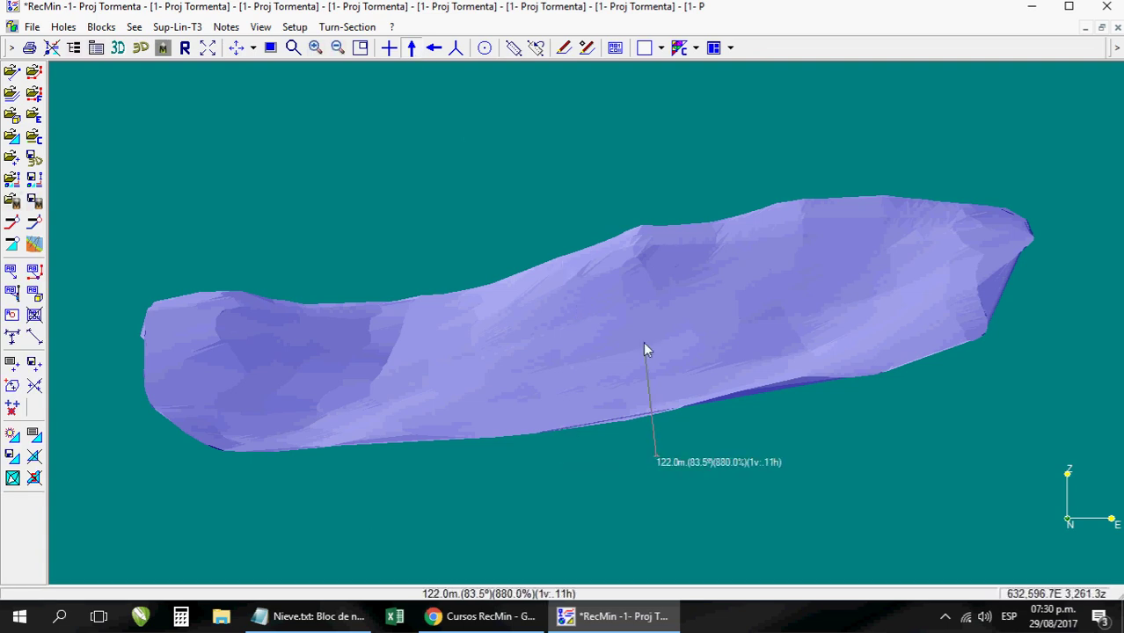
left_click(657, 188)
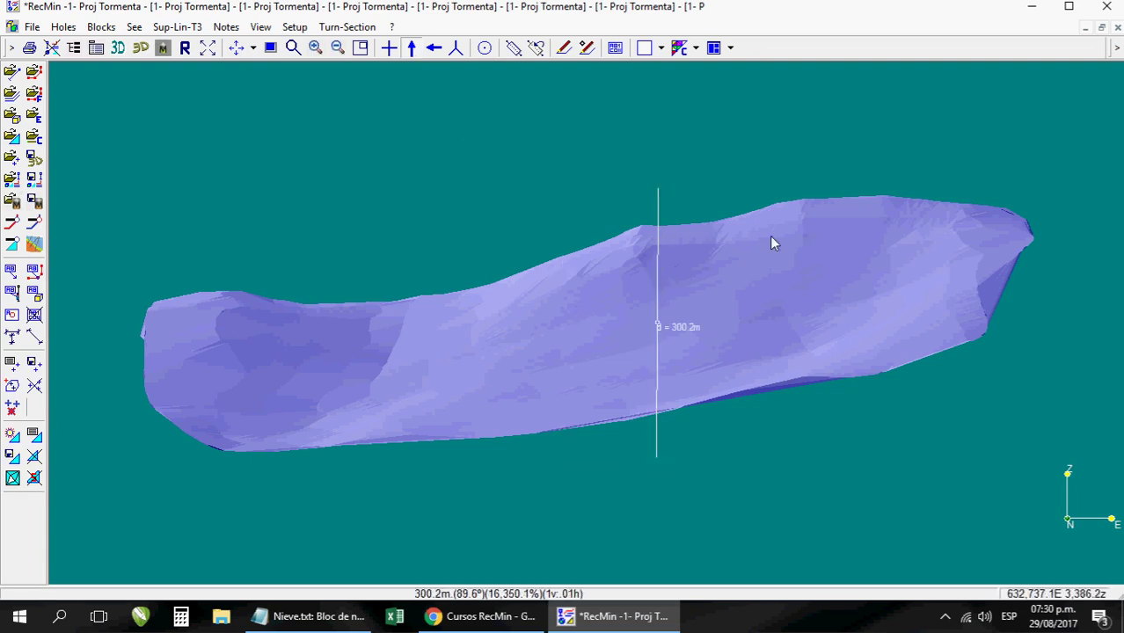
right_click(693, 467)
left_click(734, 495)
left_click(667, 454)
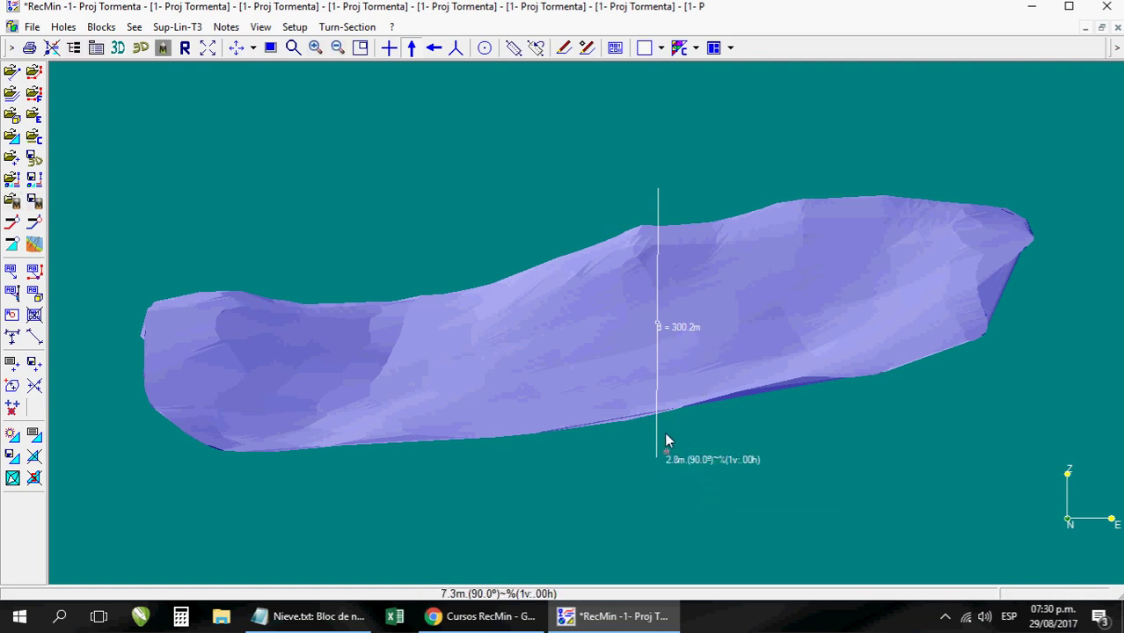
left_click(672, 186)
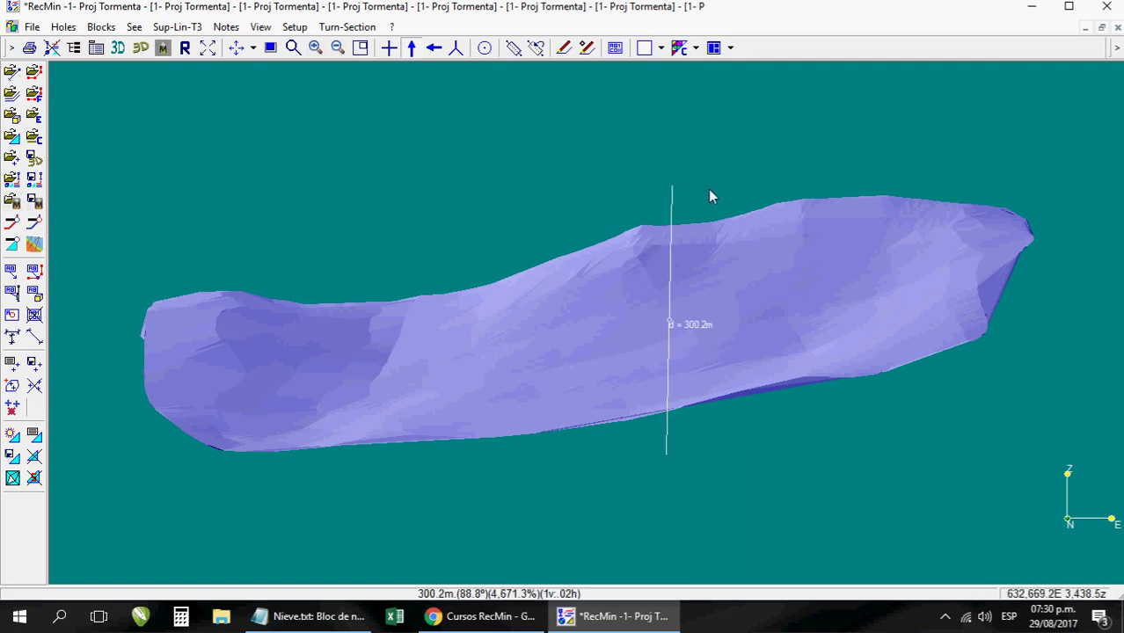
Generate isolines from the active triangulation in the NE plane every 5 m from elevation 3146, without separating surfaces by levels.
left_click(388, 47)
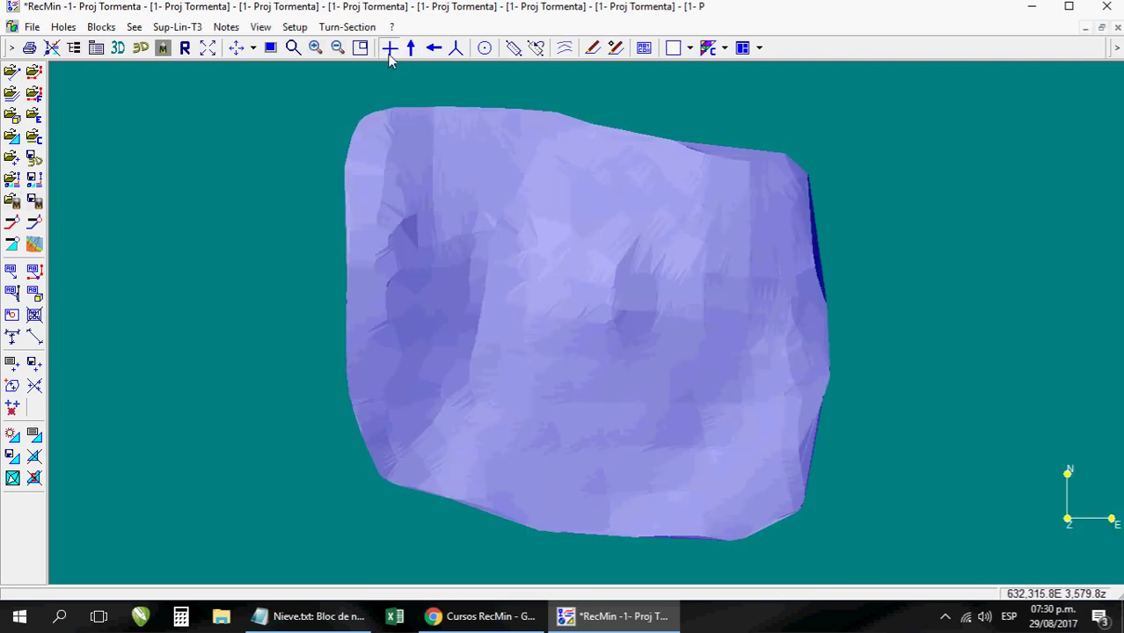
left_click(173, 27)
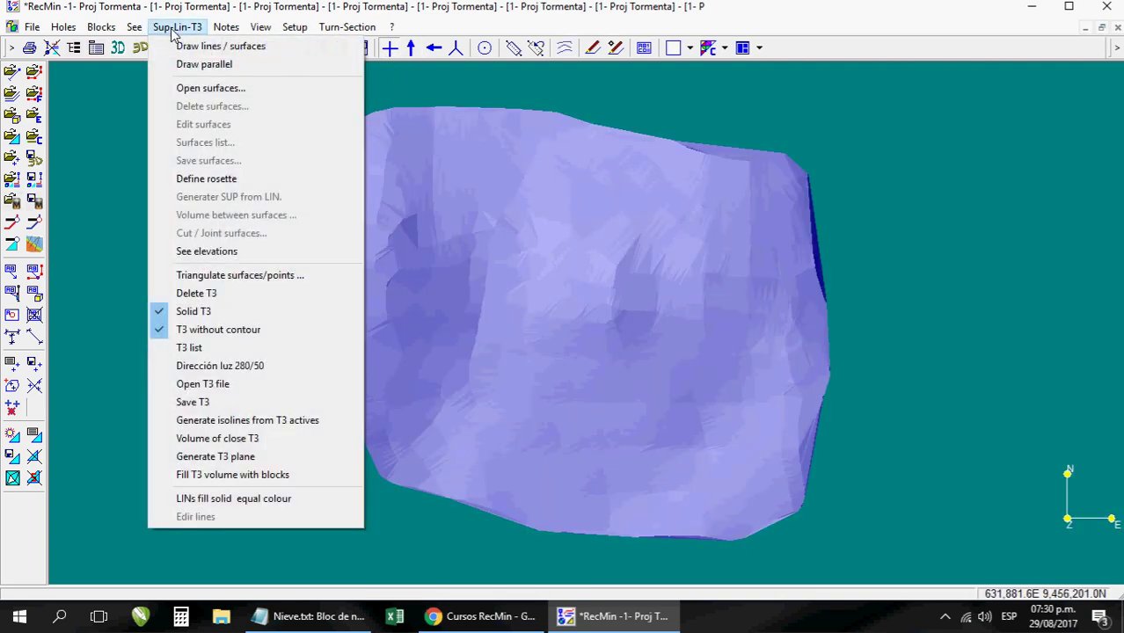
left_click(251, 420)
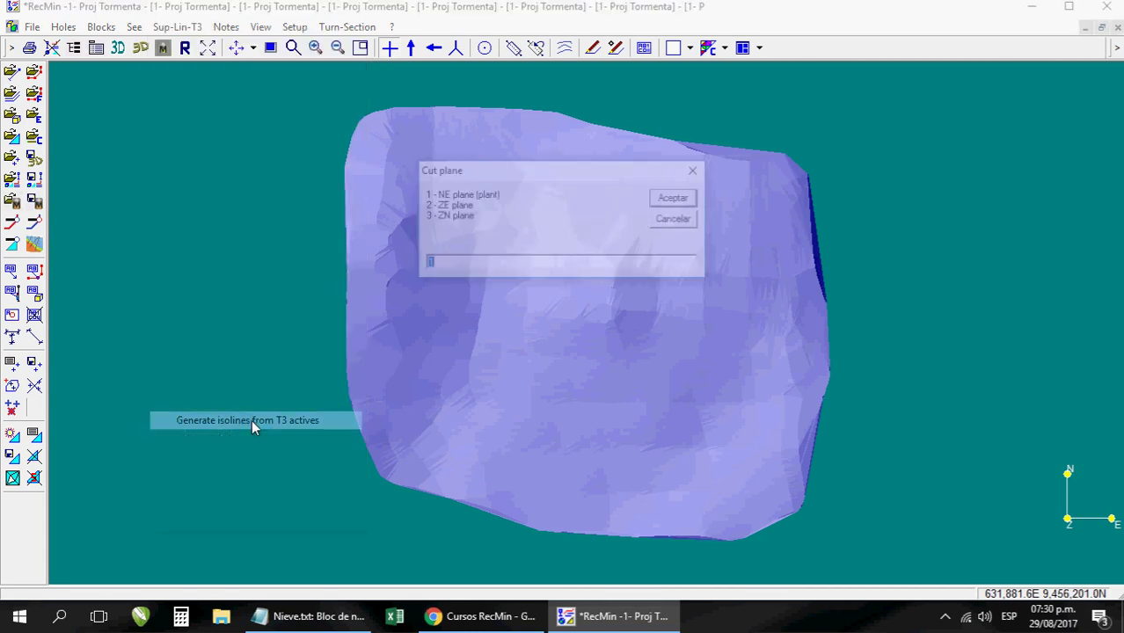
left_click_drag(543, 177, 314, 240)
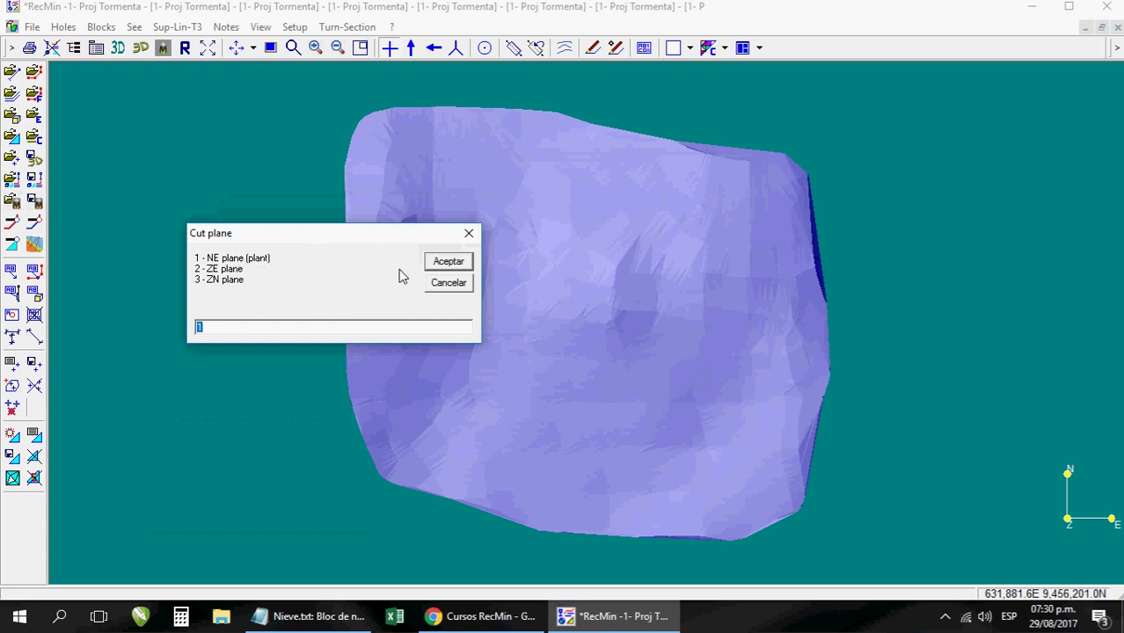
left_click(444, 264)
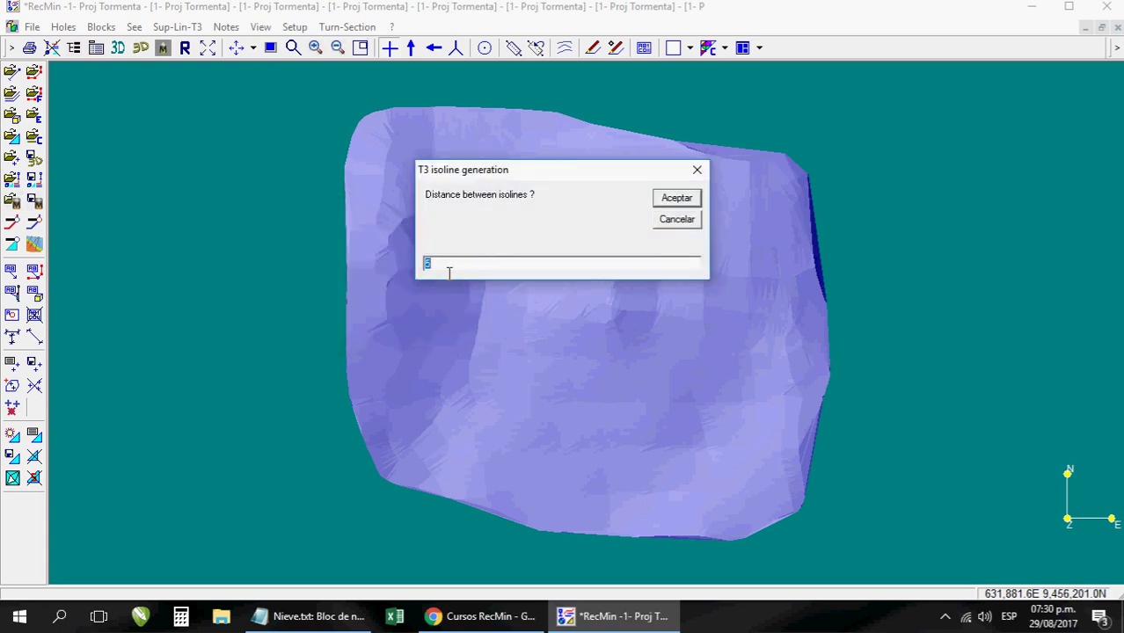
left_click(676, 199)
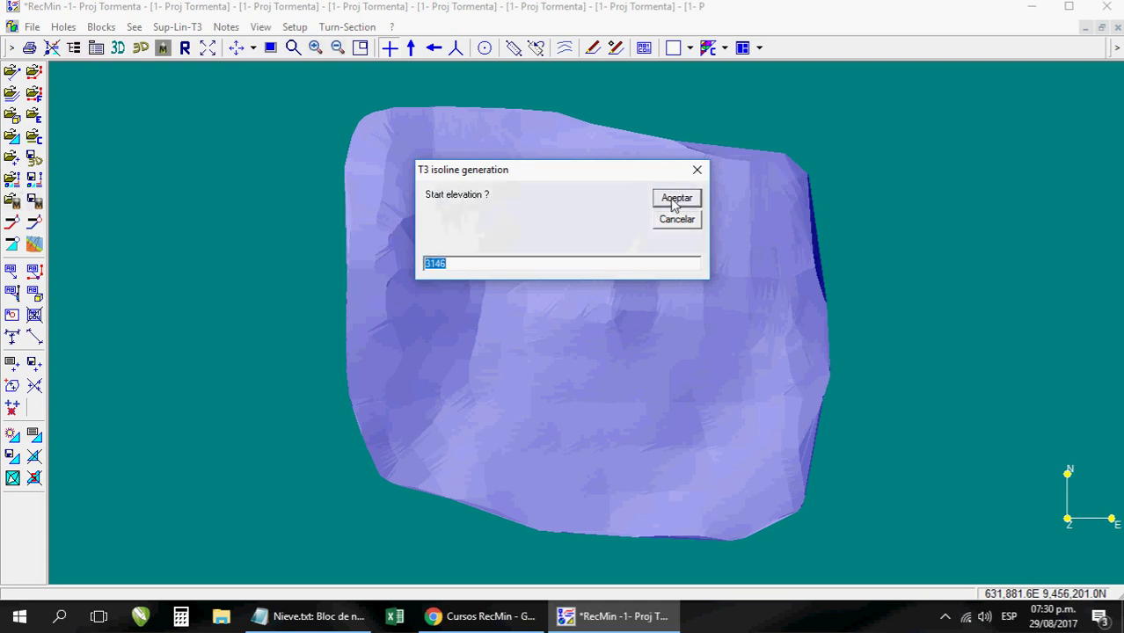
left_click(675, 199)
left_click(675, 199)
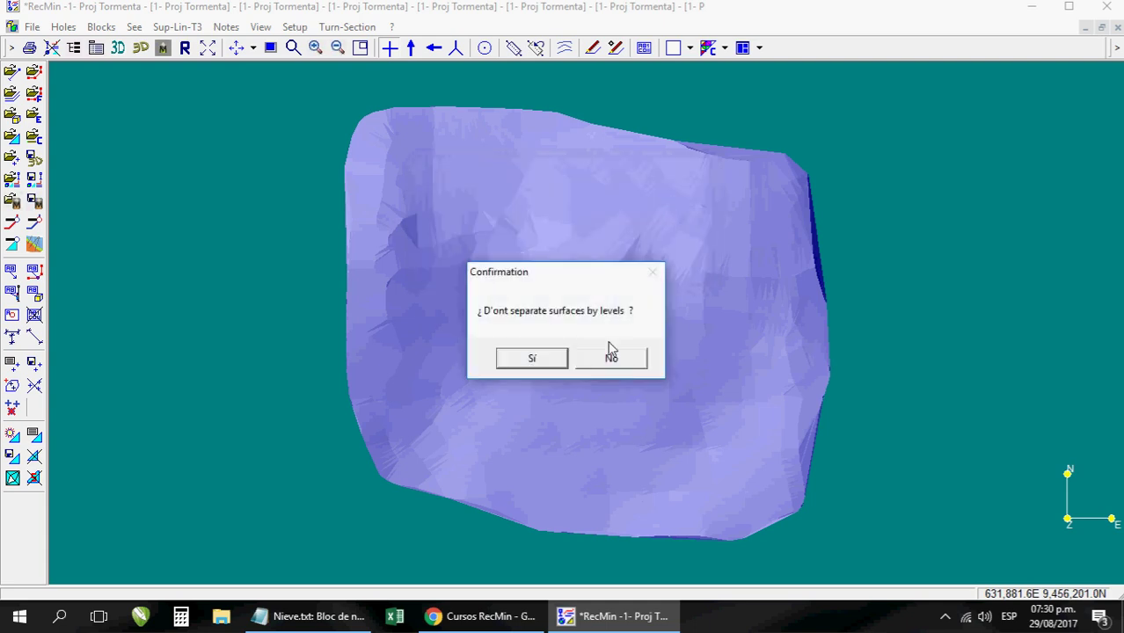
left_click(532, 360)
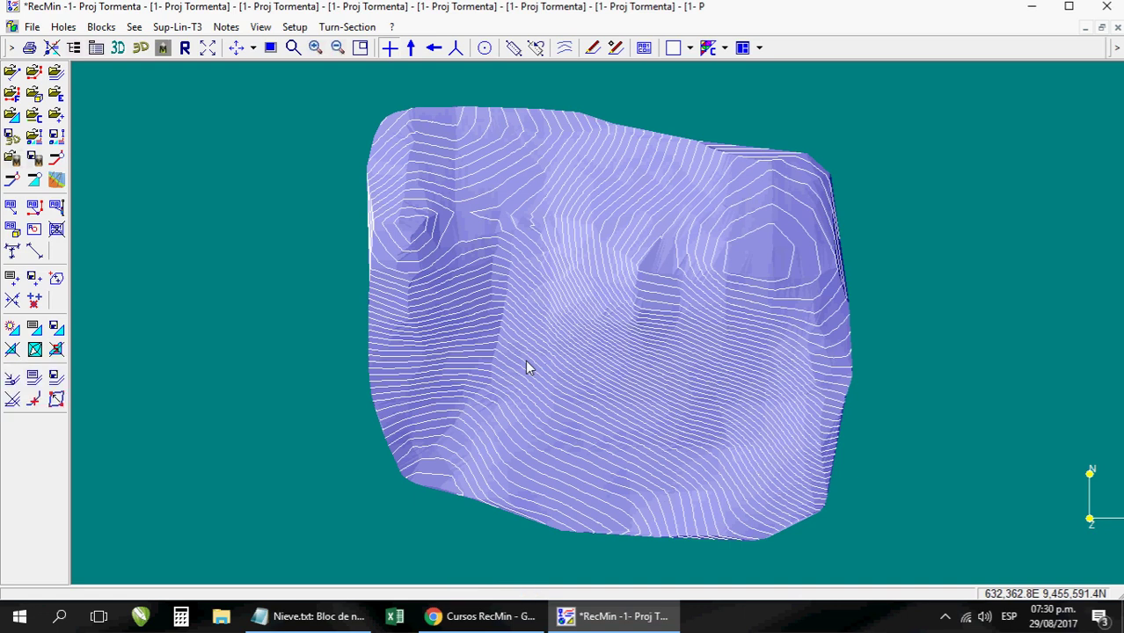
Fit the view to the model and rename the isoline surface as Nieve.
left_click(209, 49)
left_click(34, 398)
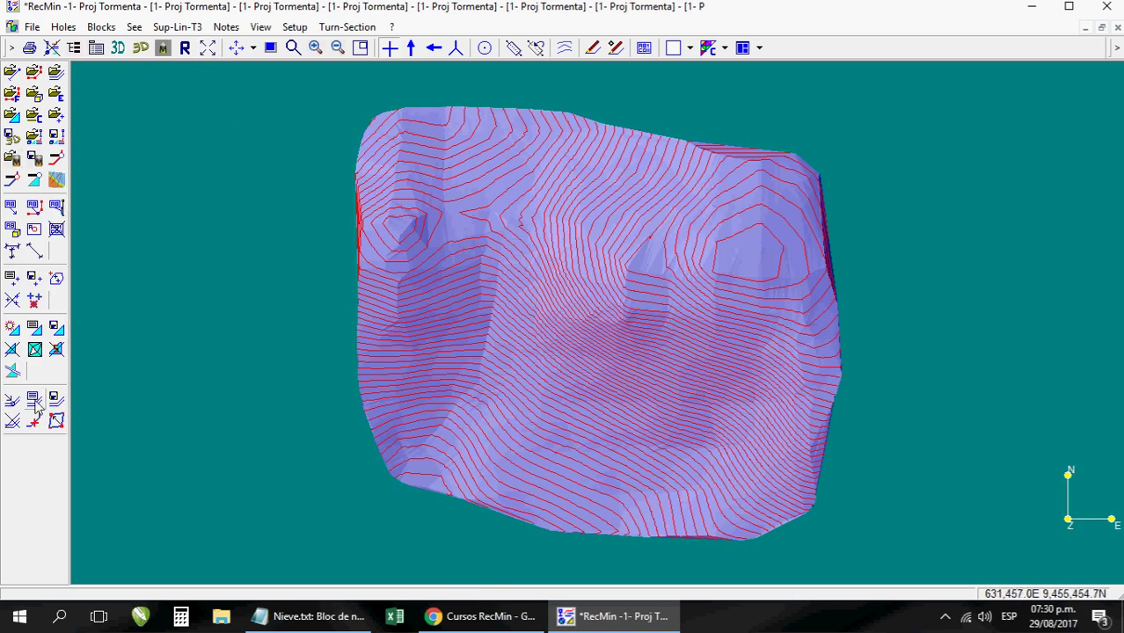
left_click(449, 202)
right_click(447, 202)
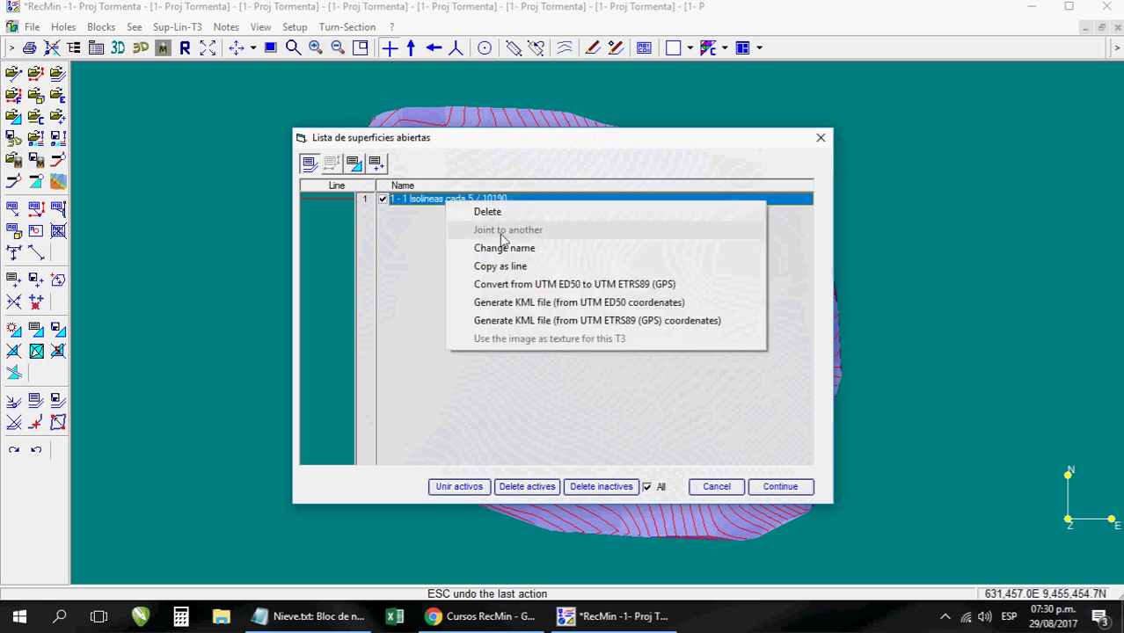
left_click(514, 250)
type("Nieve")
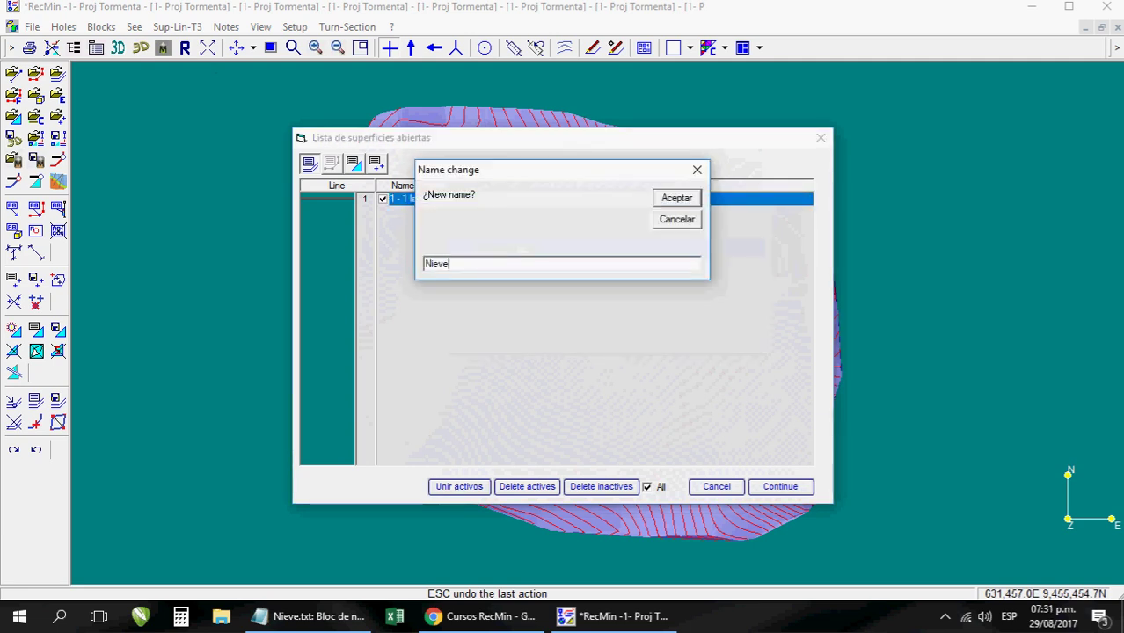
left_click(677, 198)
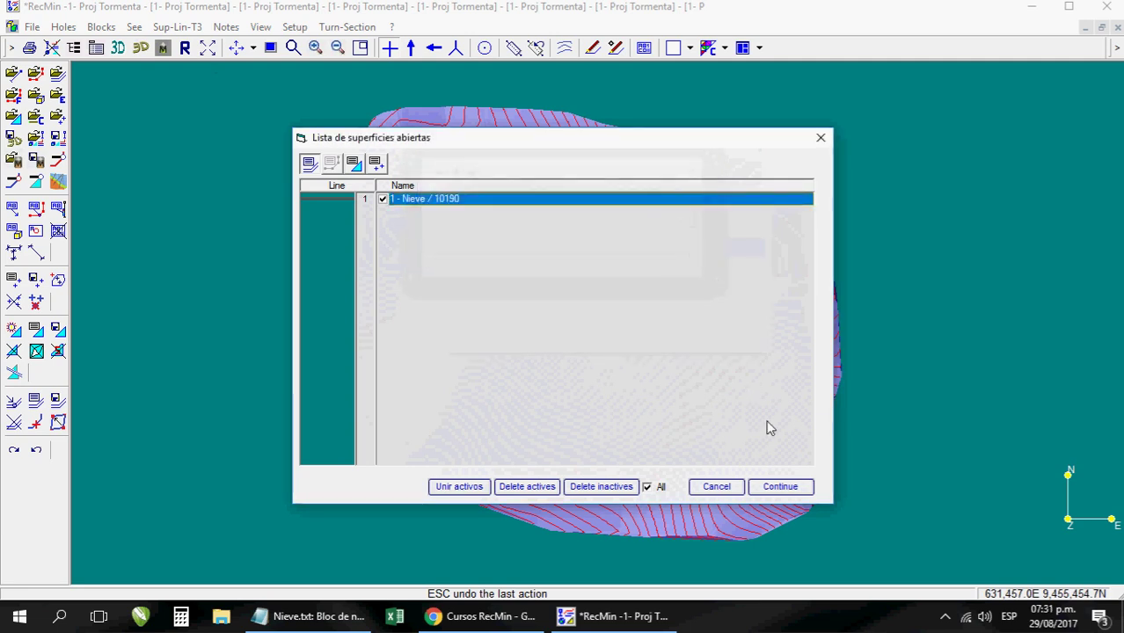
left_click(781, 486)
Save the isoline surface in the Proj Tormenta folder as a Superficie (*.su) file named Nieve.
left_click(55, 399)
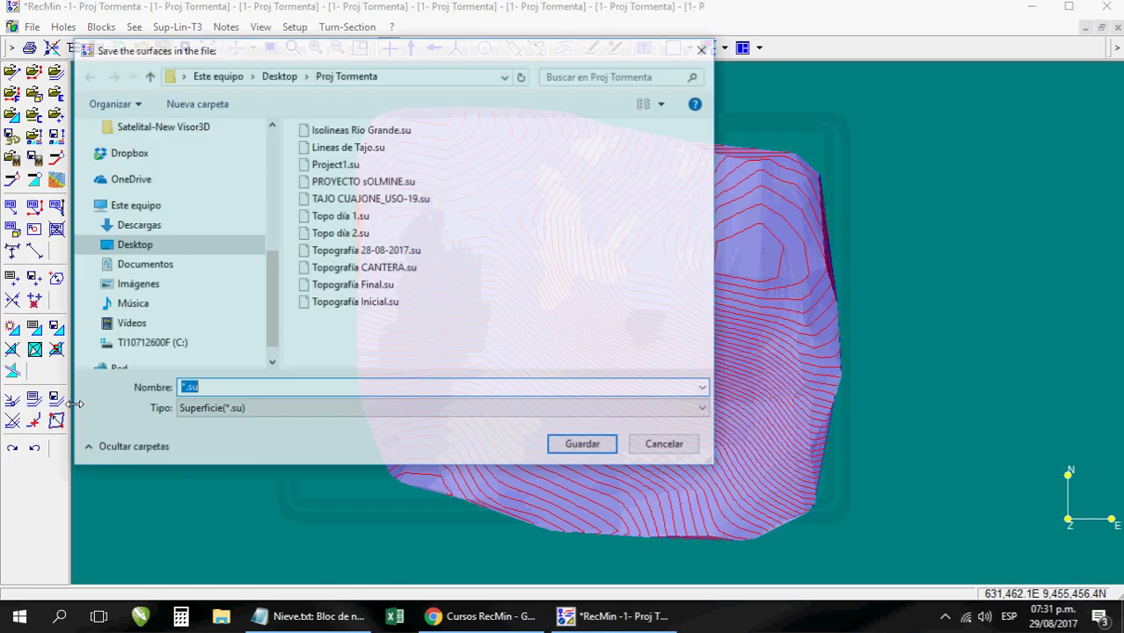
type("Nieve")
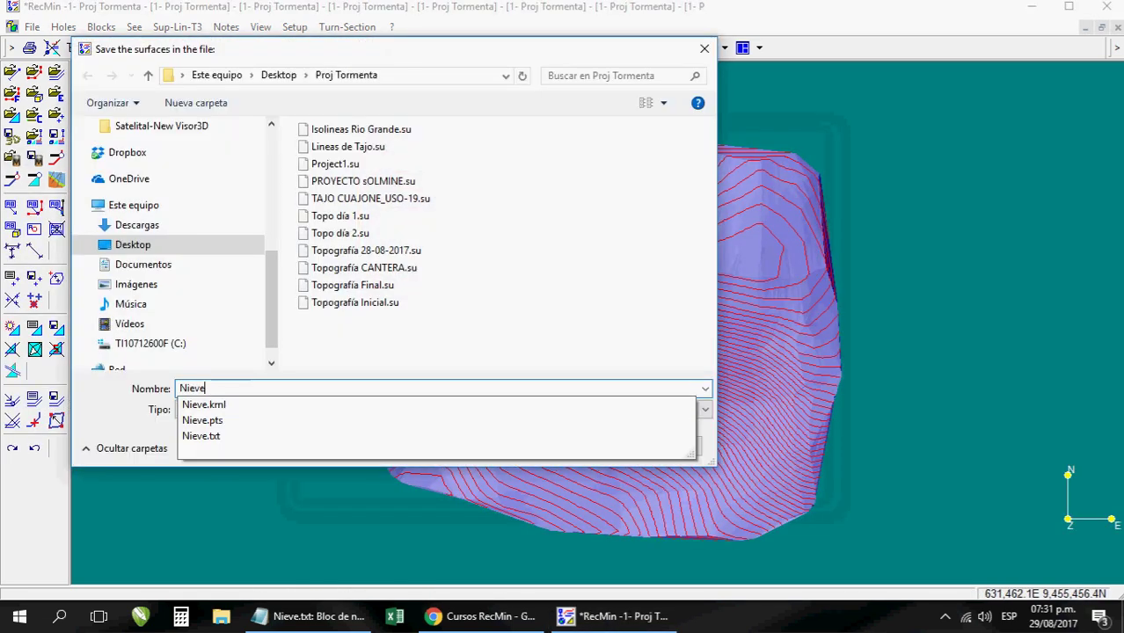
left_click(391, 360)
left_click(241, 408)
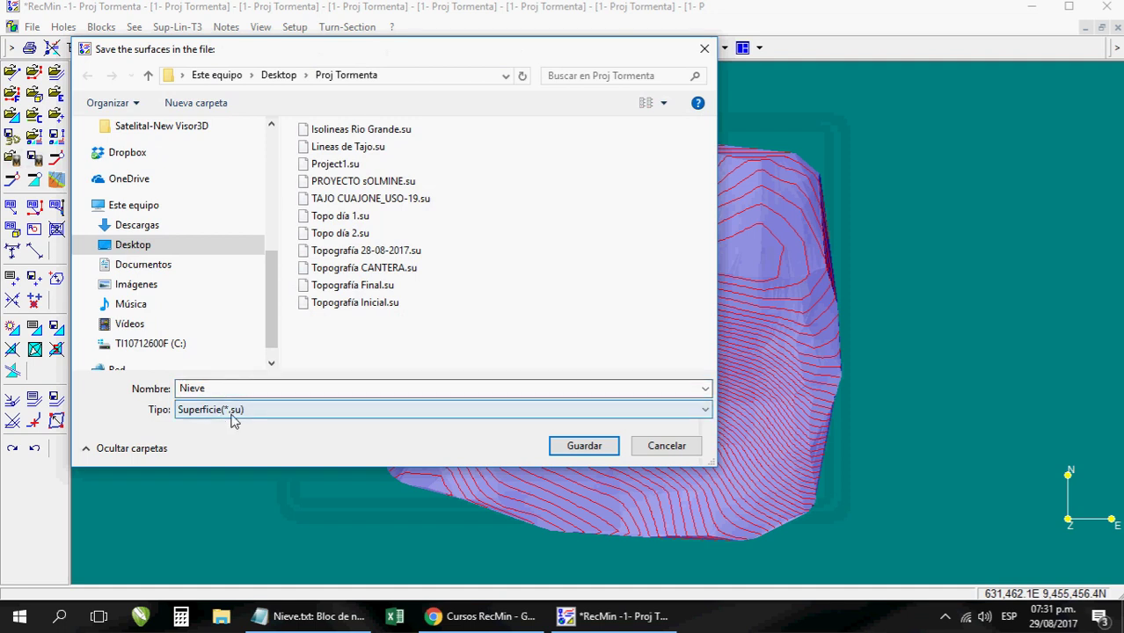
left_click(581, 446)
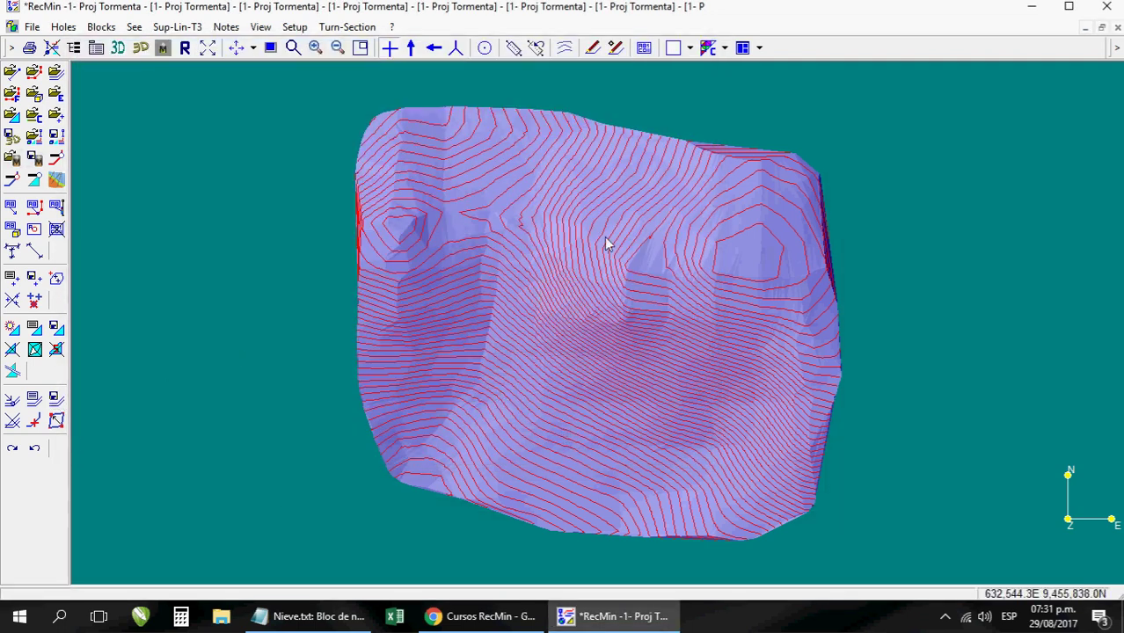
Deactivate the T3 - Puntos importados triangulation and check the isolines alone in the 3D viewer.
left_click(33, 329)
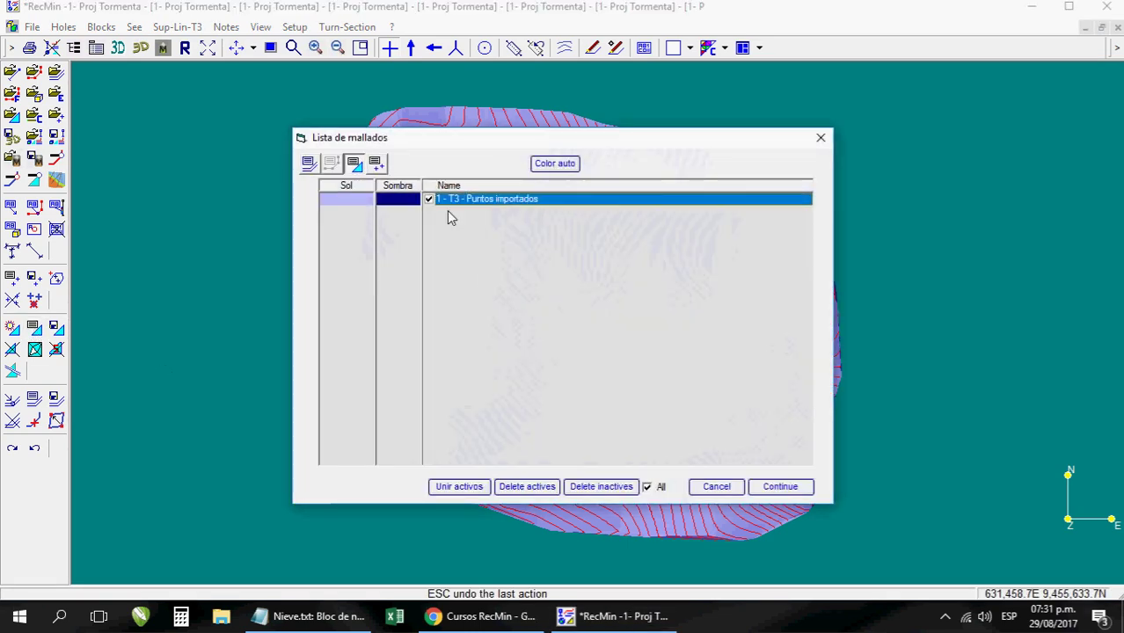
left_click(779, 486)
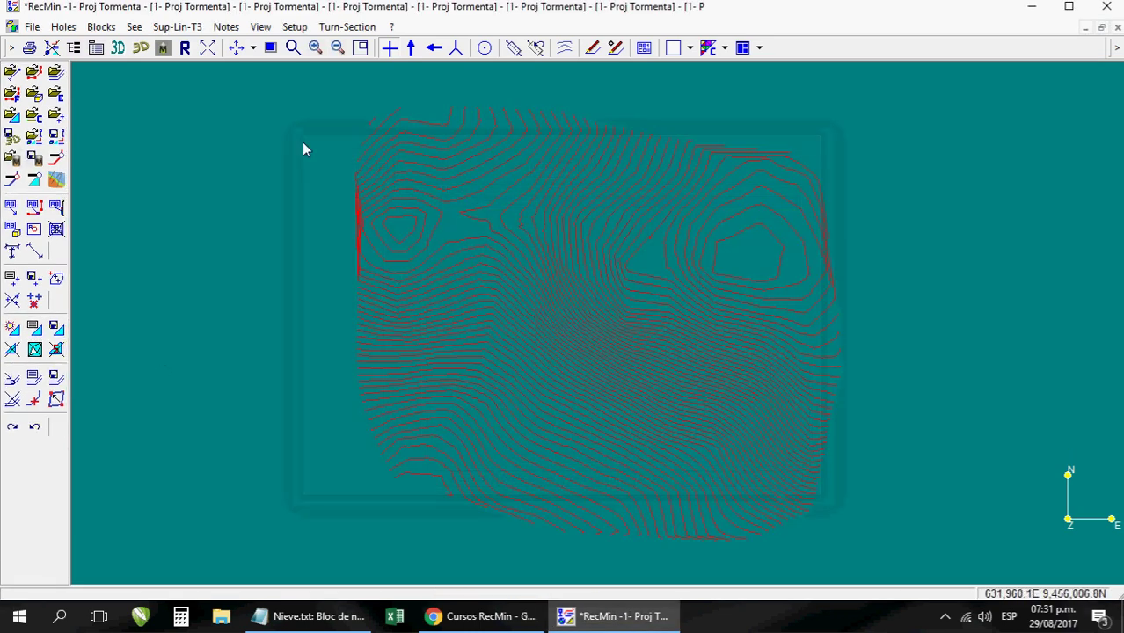
left_click(139, 49)
left_click_drag(536, 364, 591, 352)
key("Escape")
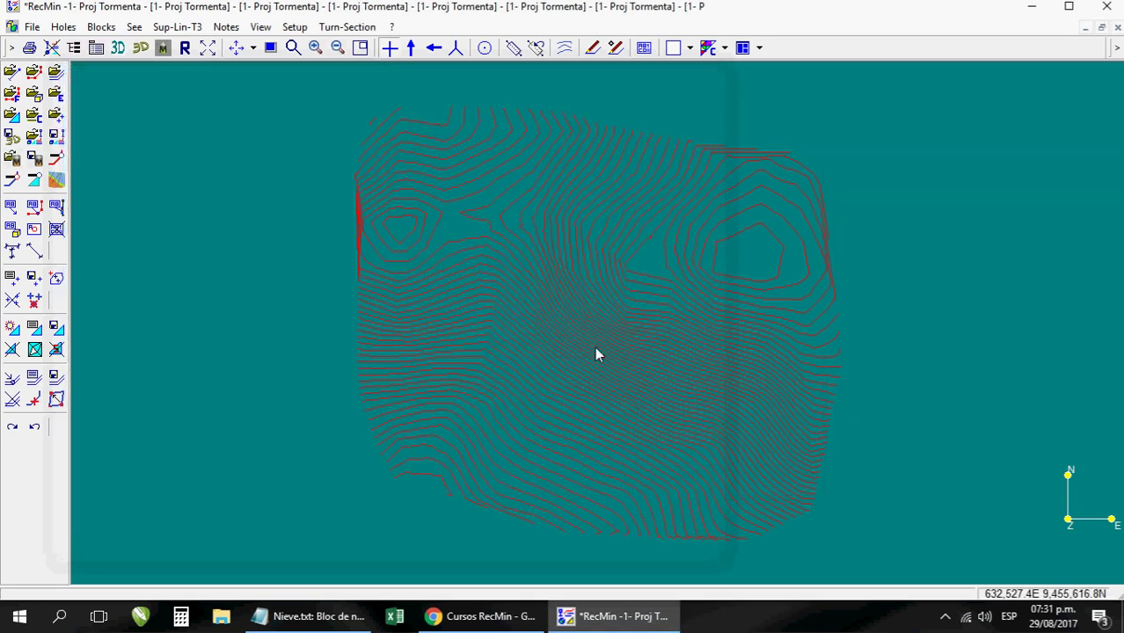
Generate a KML file of the Nieve surface from UTM ETRS89 (GPS) coordinates, saved as Nieve_isolineas.
left_click(33, 376)
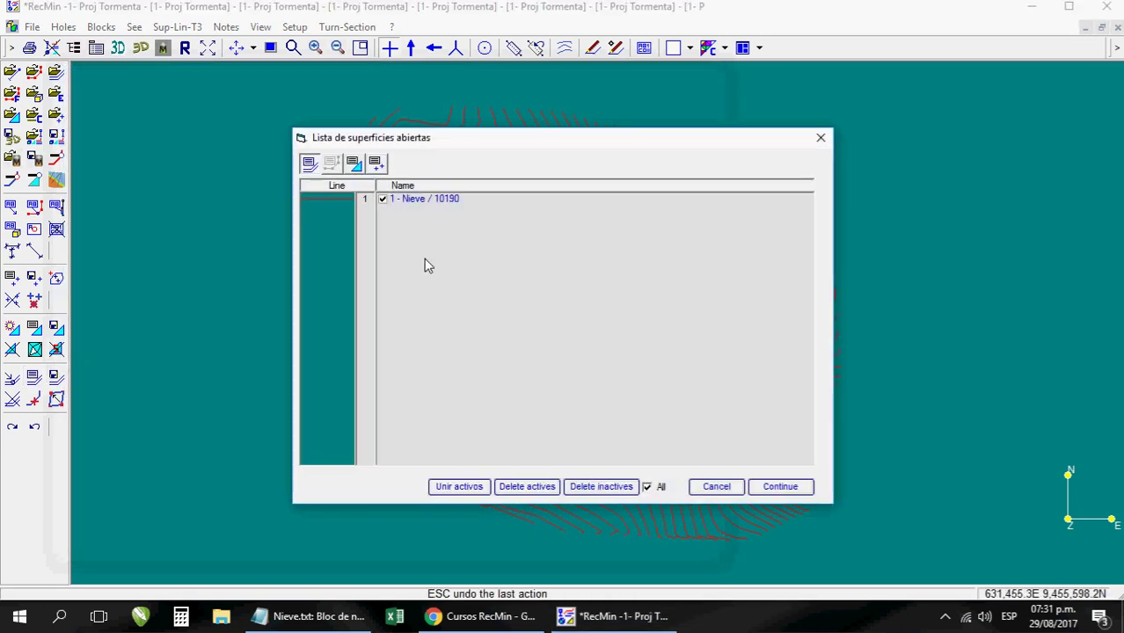
left_click(422, 206)
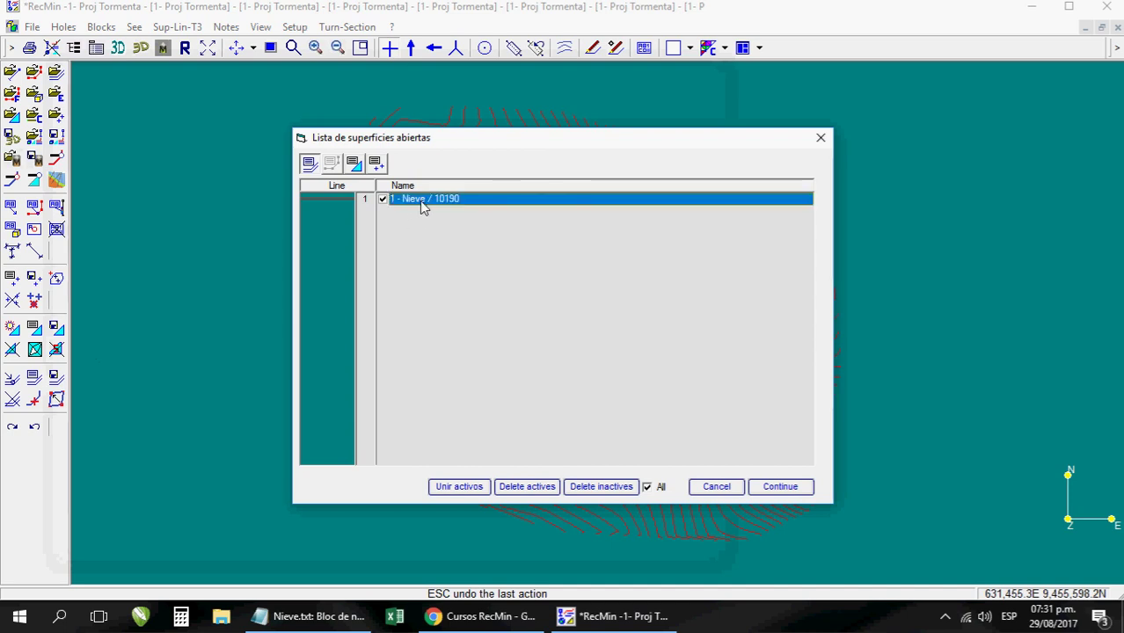
right_click(422, 206)
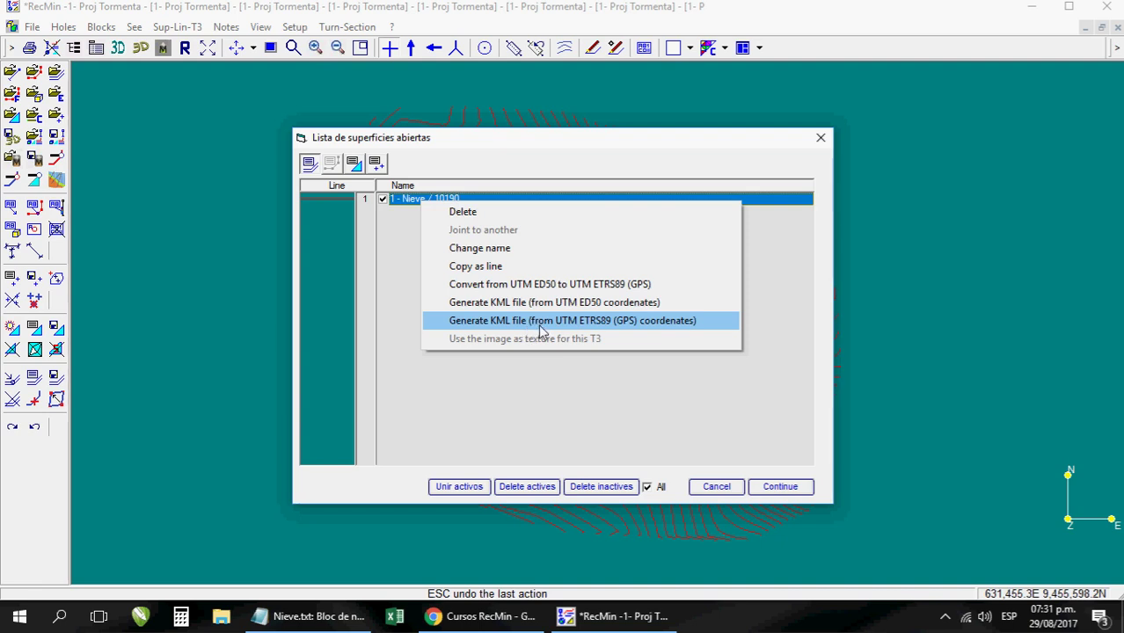
left_click(610, 322)
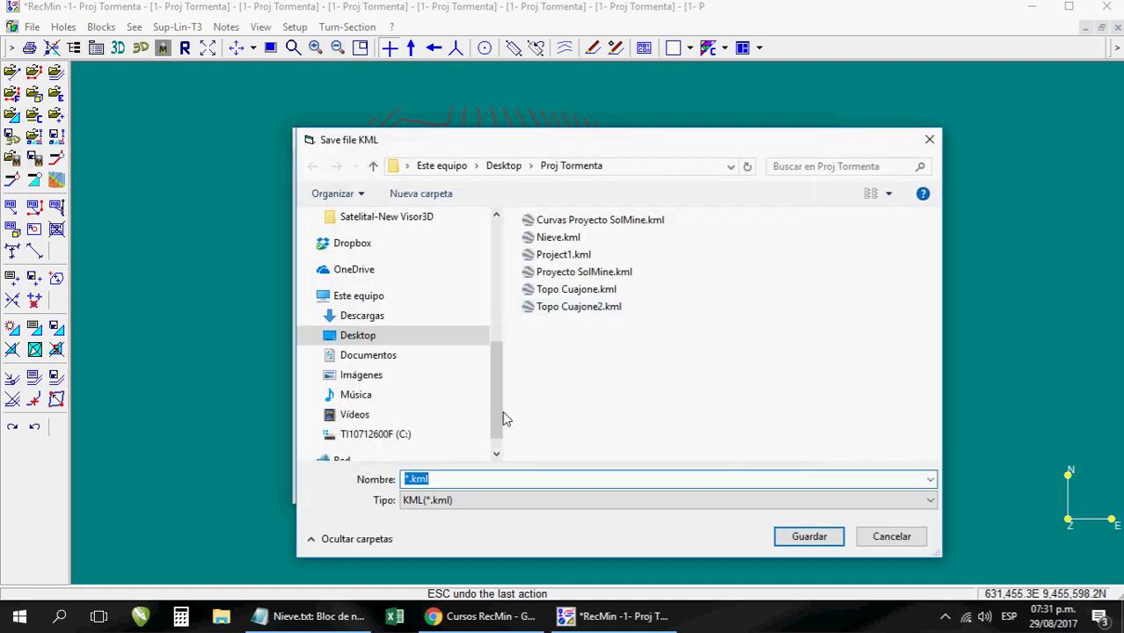
type("Nieve_isolineas")
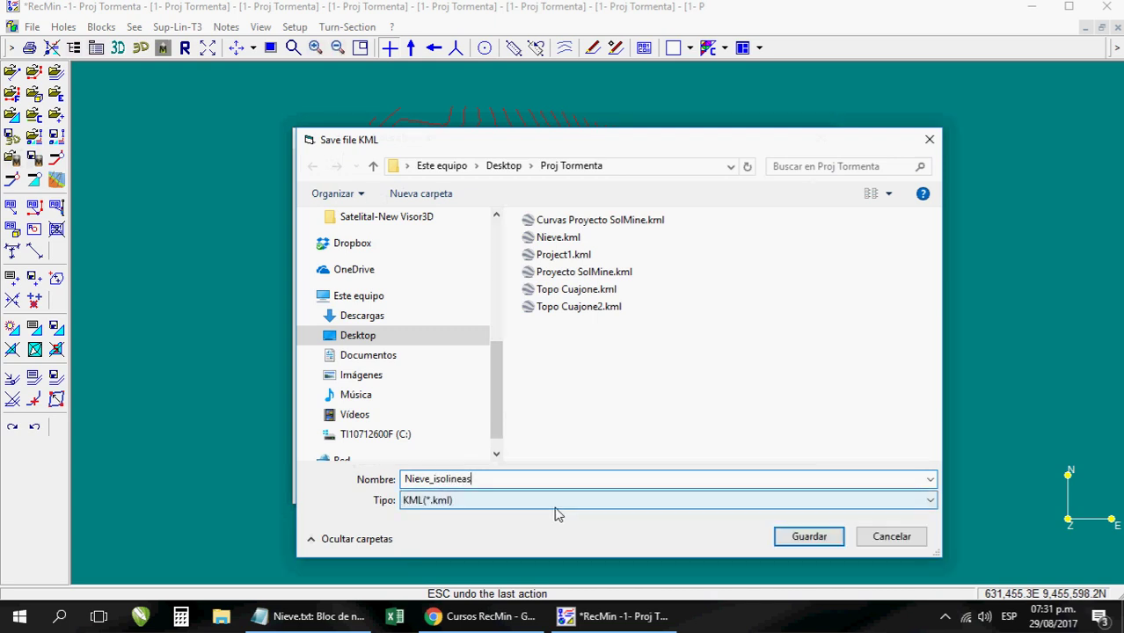
left_click(807, 538)
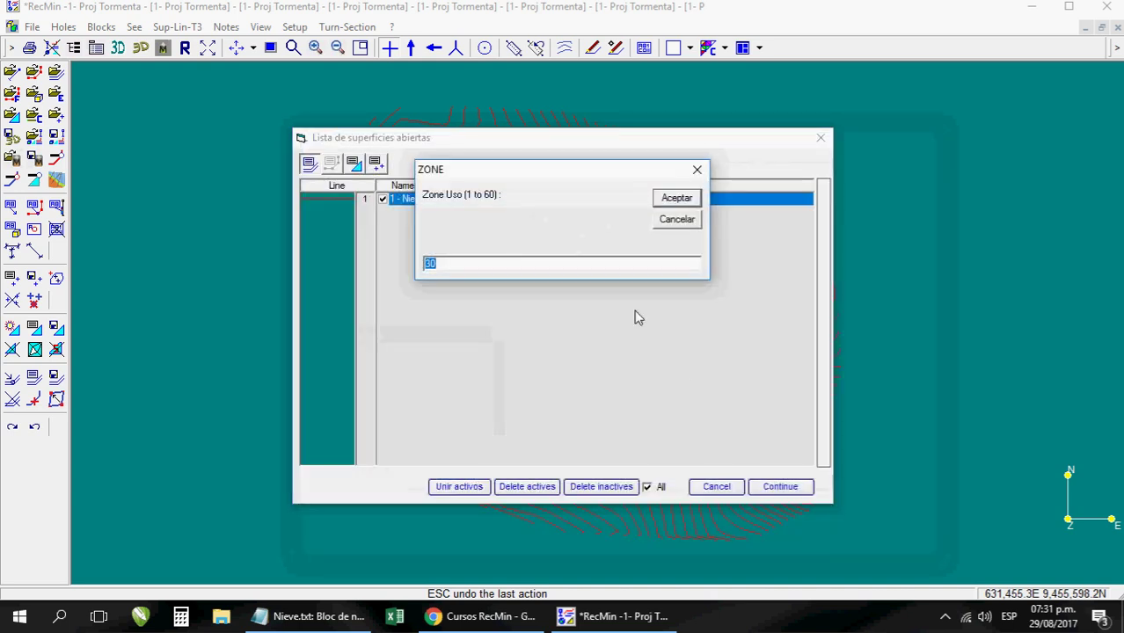
Configure the KML export with UTM zone 17, hemisphere S and elevations adapted to the ground.
left_click_drag(534, 183, 567, 299)
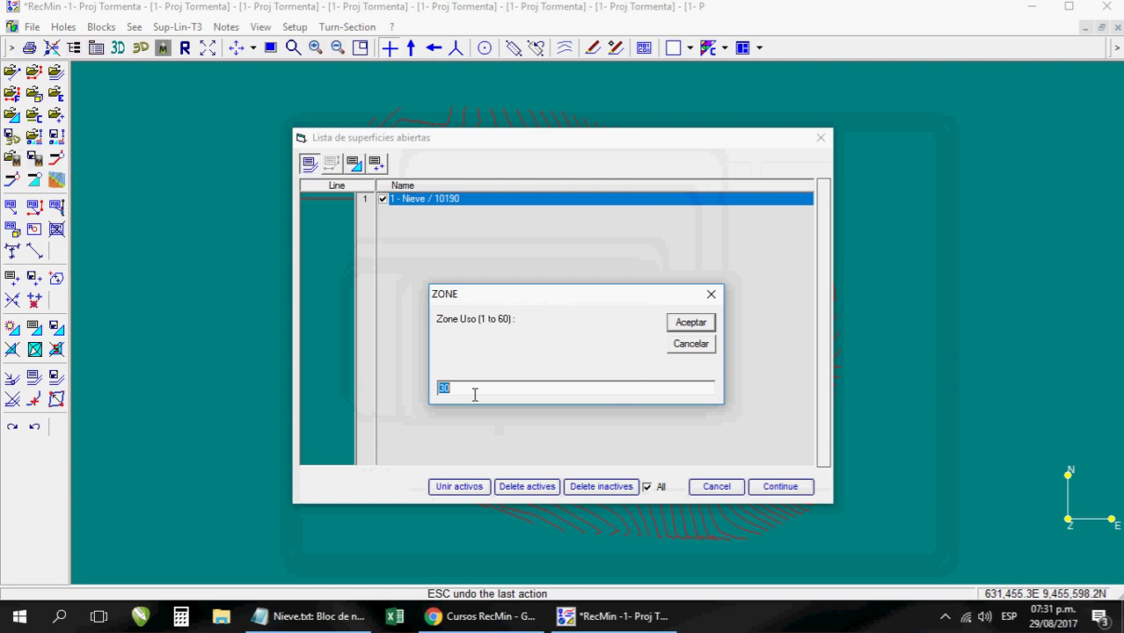
left_click(681, 323)
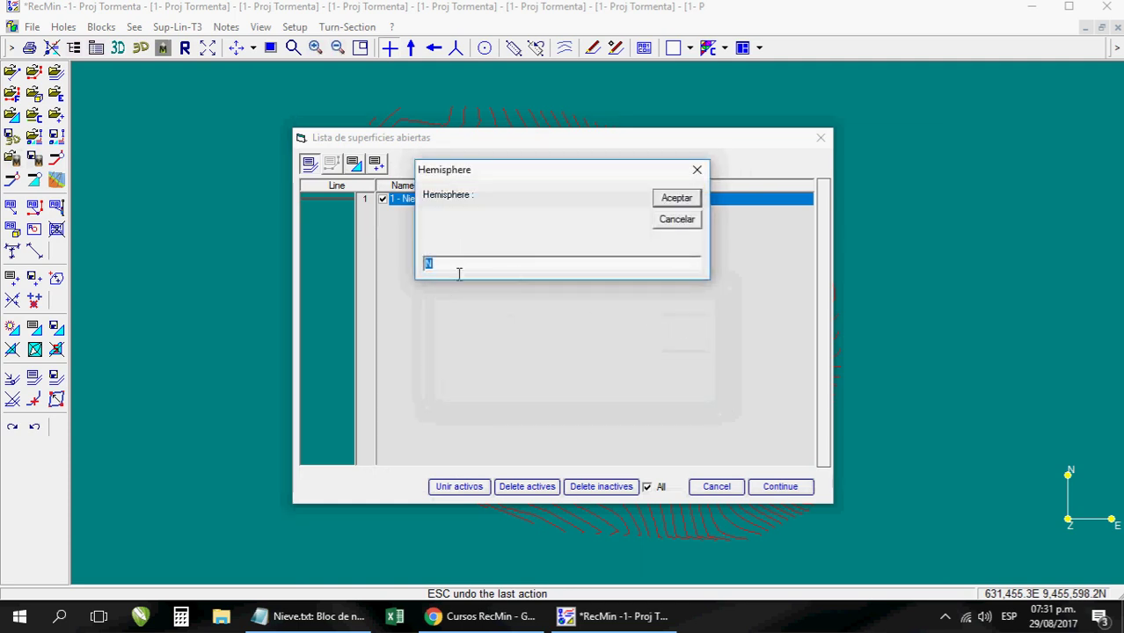
type("S")
left_click(674, 198)
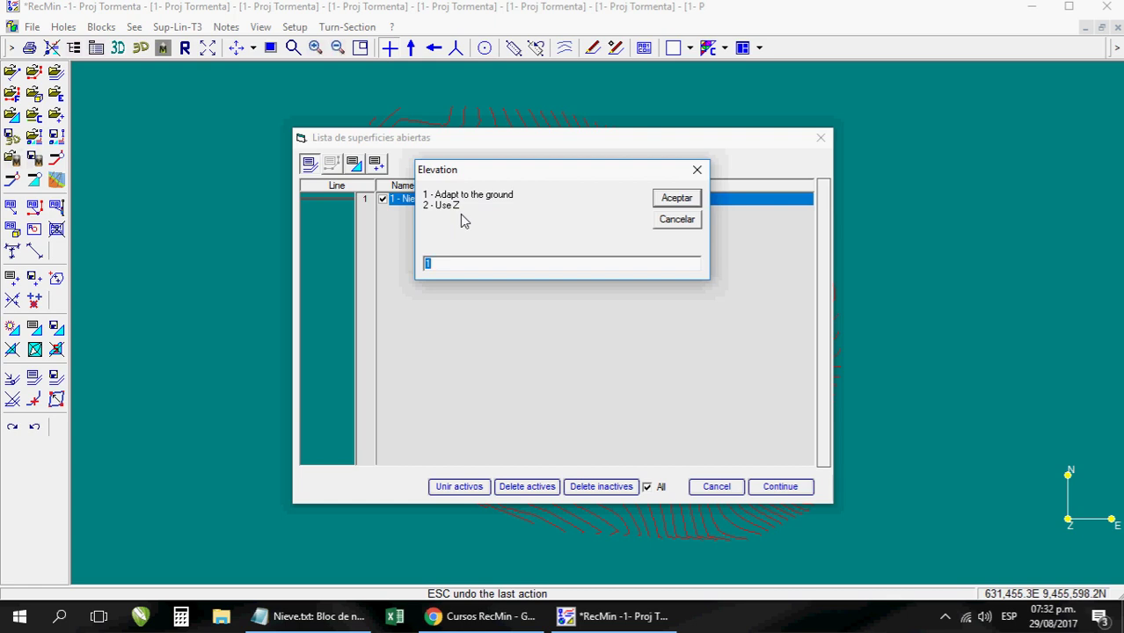
left_click(677, 197)
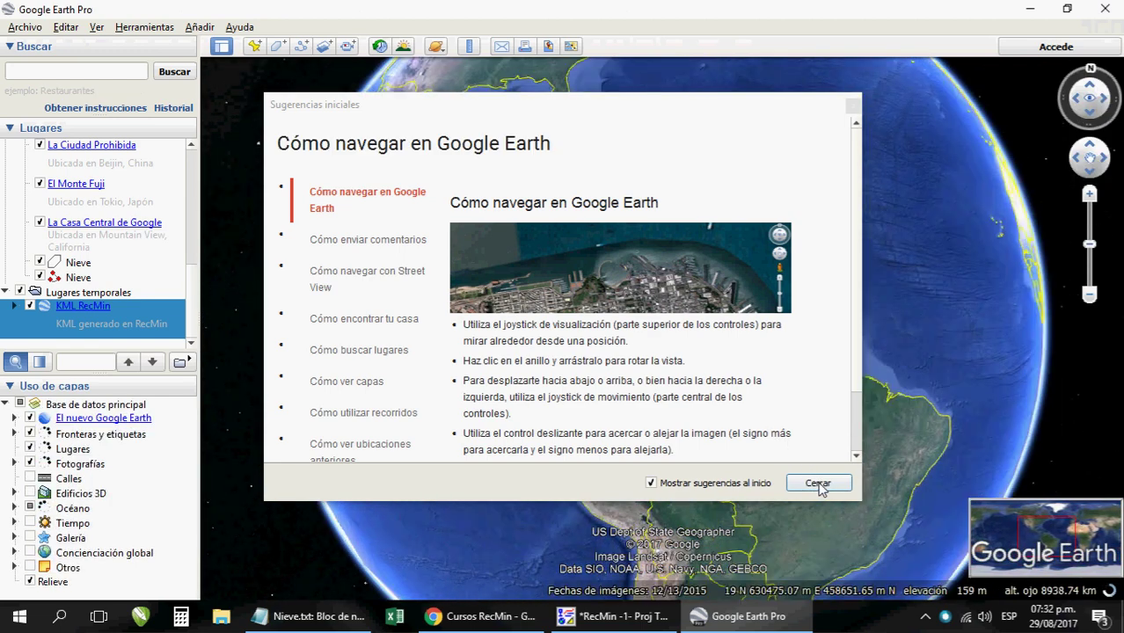
Dismiss the Google Earth startup tips, hide the Nieve path and polygon, and inspect the isolines over the mountain terrain.
left_click(820, 483)
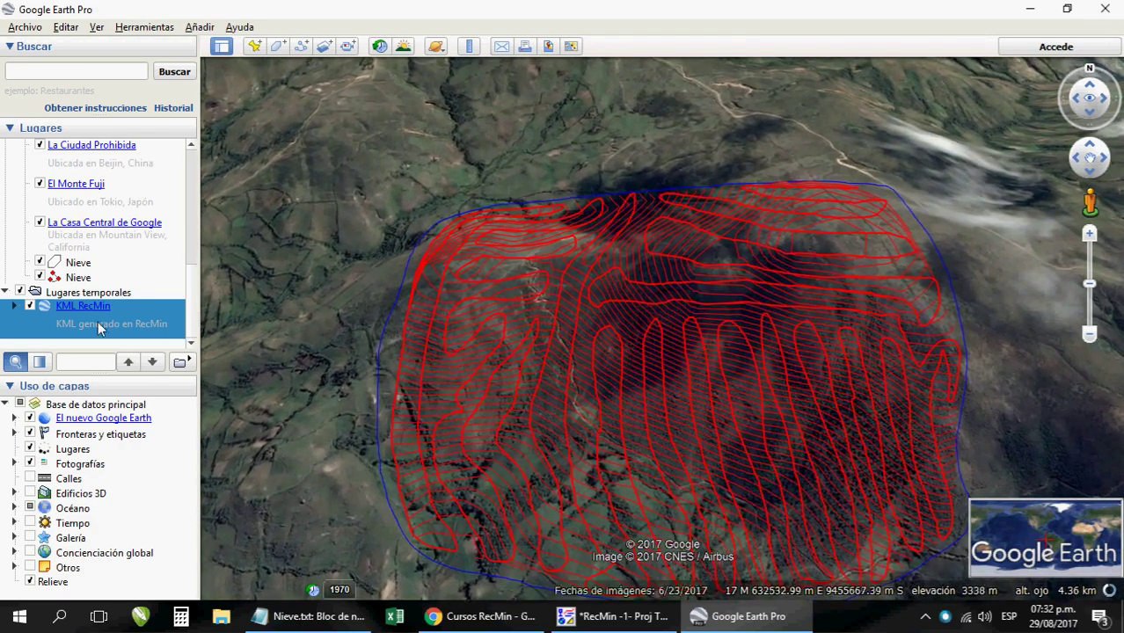
left_click(40, 277)
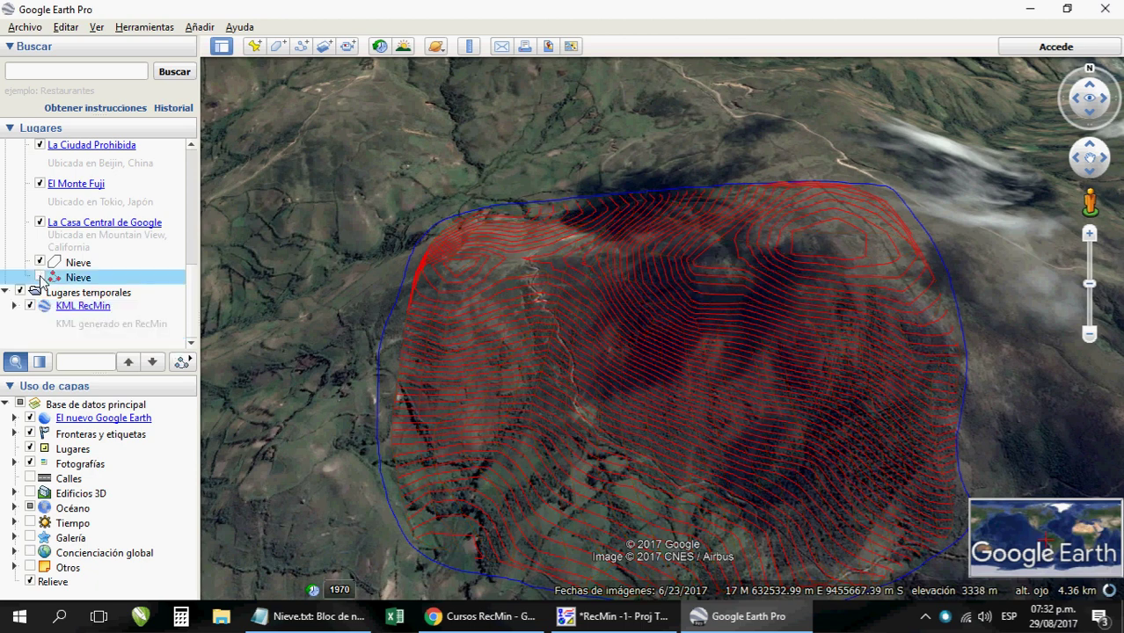
scroll(677, 352, "up", 3)
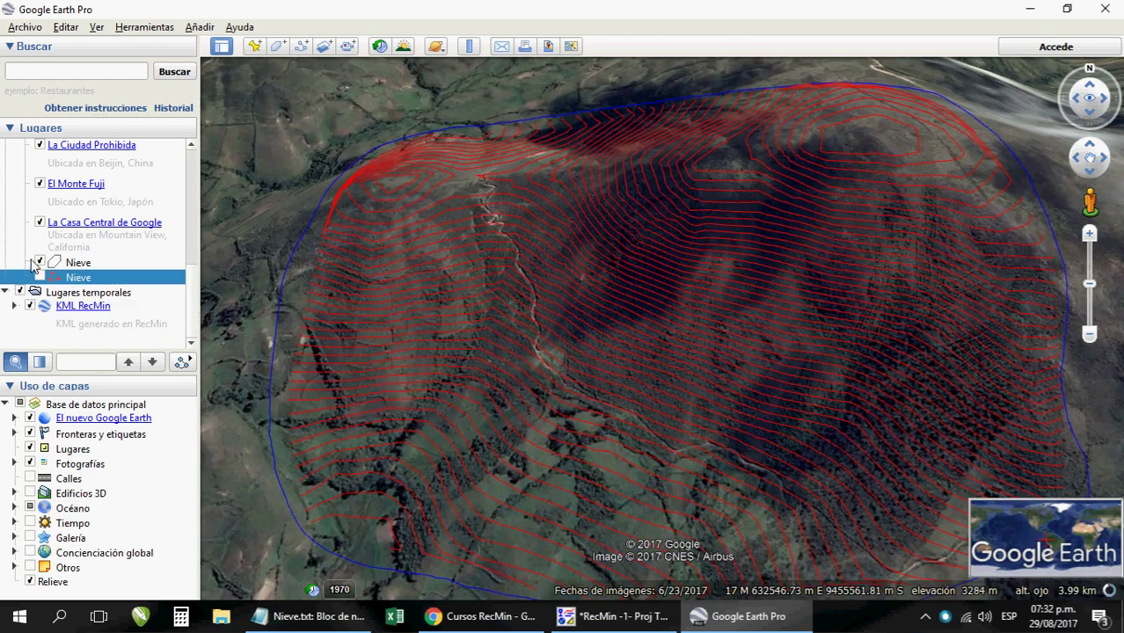
left_click(40, 262)
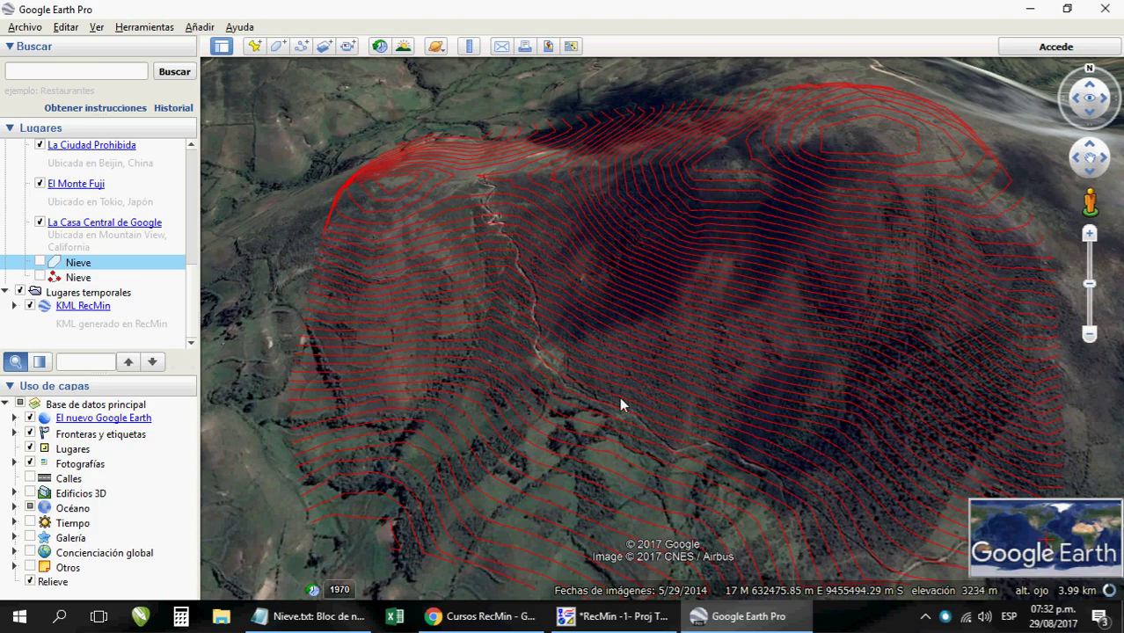
left_click_drag(620, 397, 606, 355)
scroll(645, 363, "up", 2)
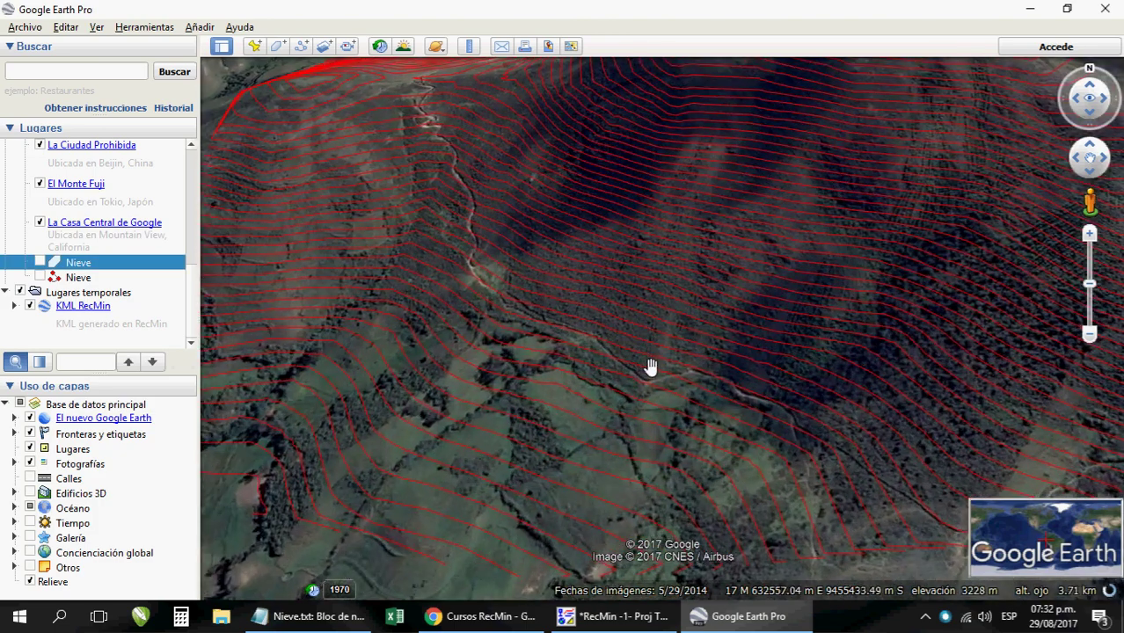
left_click_drag(690, 356, 720, 408)
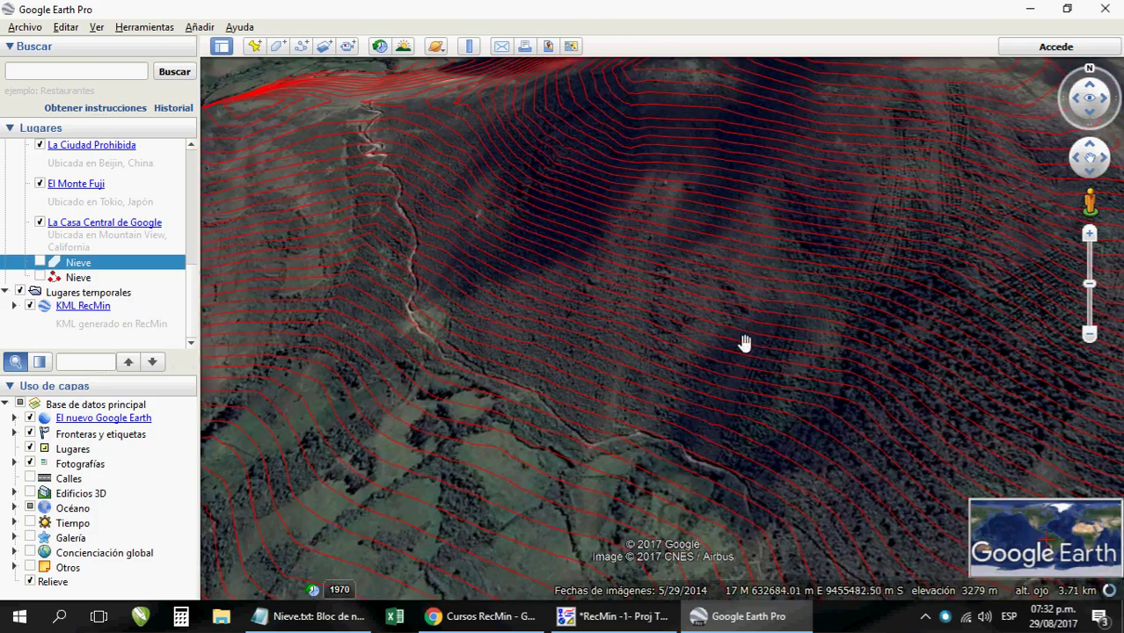
Examine how the KML RecMin isolines follow the mountain's slopes and summit, both up close and over the full extent.
scroll(744, 342, "down", 2)
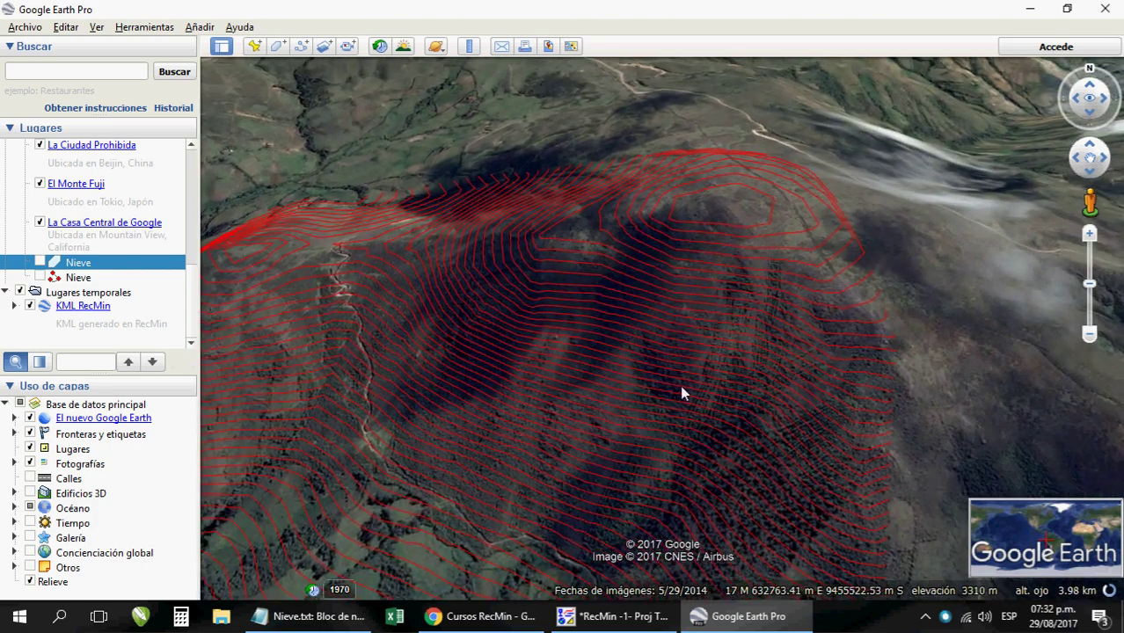
scroll(691, 352, "up", 2)
left_click_drag(645, 374, 813, 387)
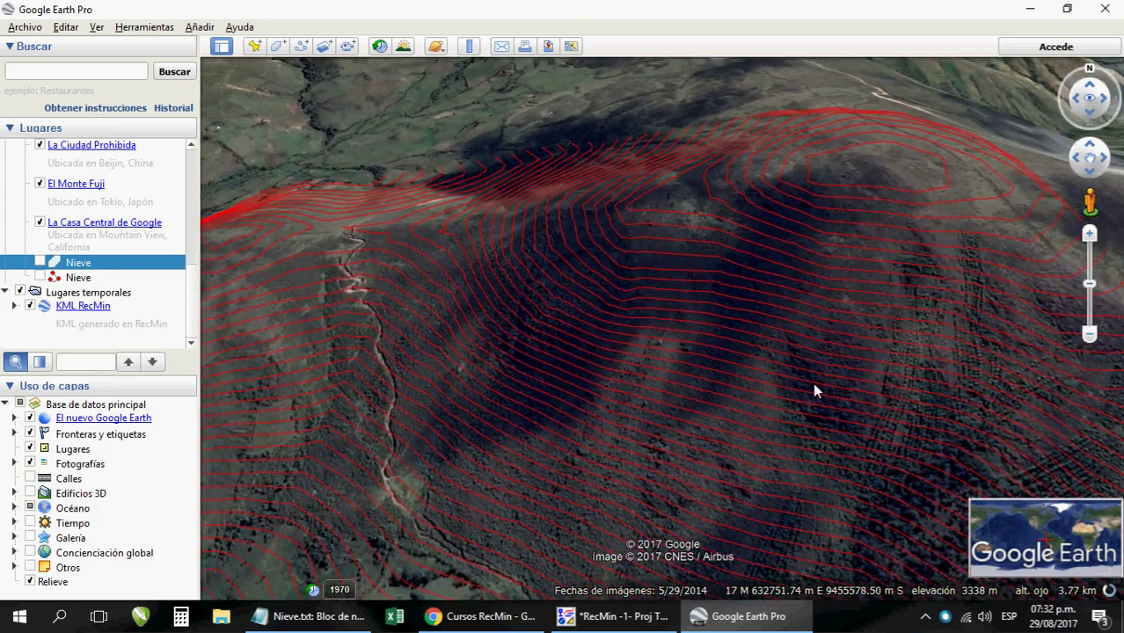
scroll(691, 369, "down", 1)
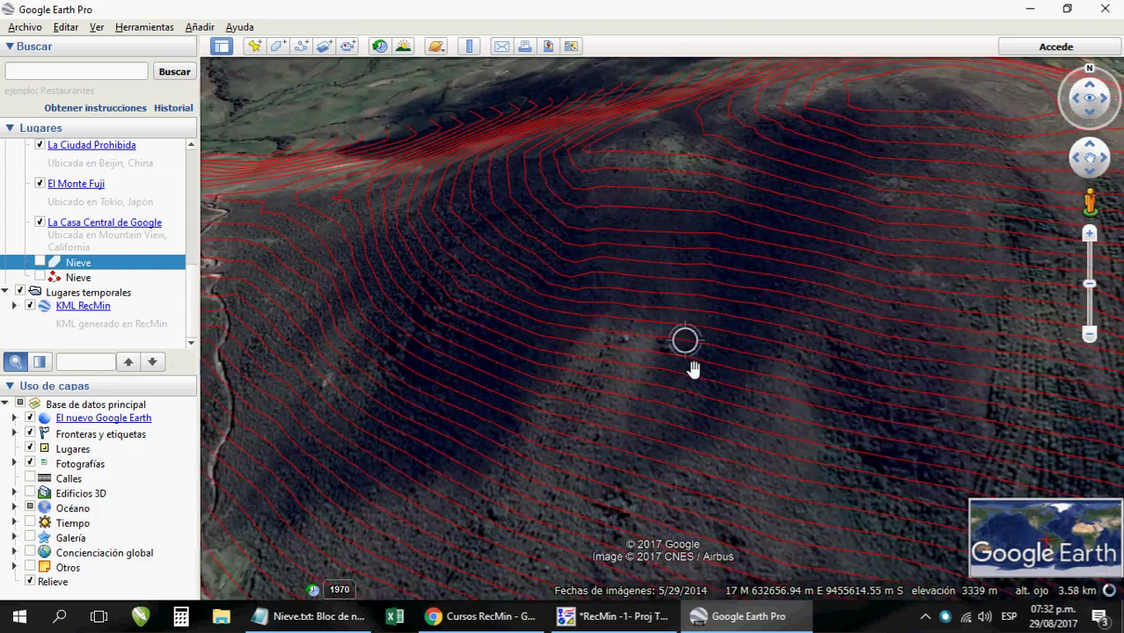
scroll(695, 380, "down", 2)
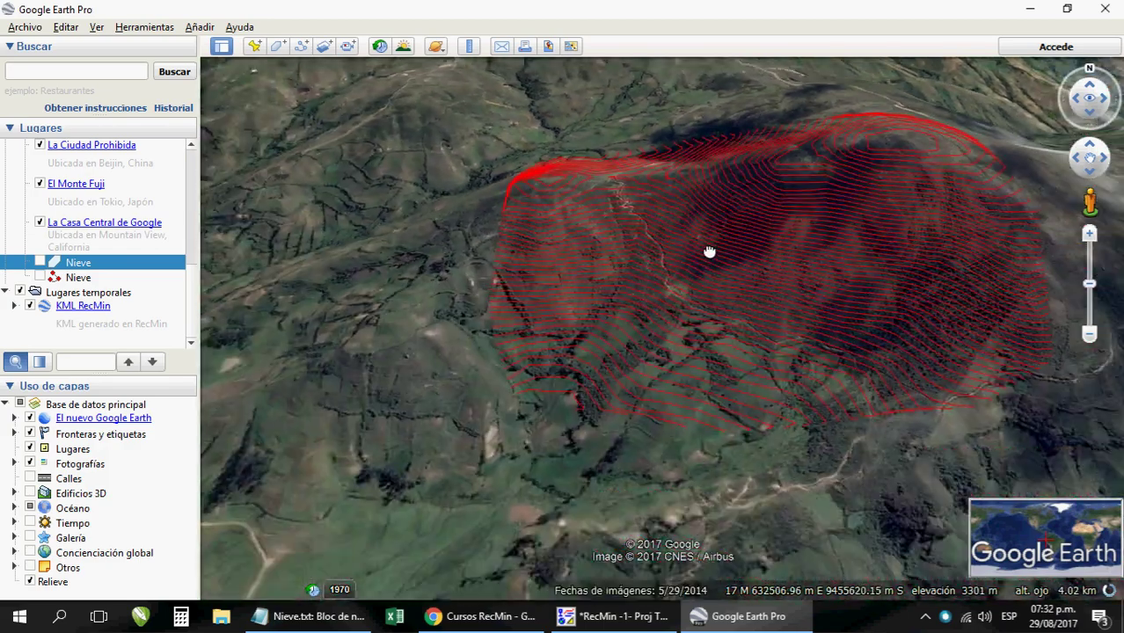
scroll(676, 273, "up", 2)
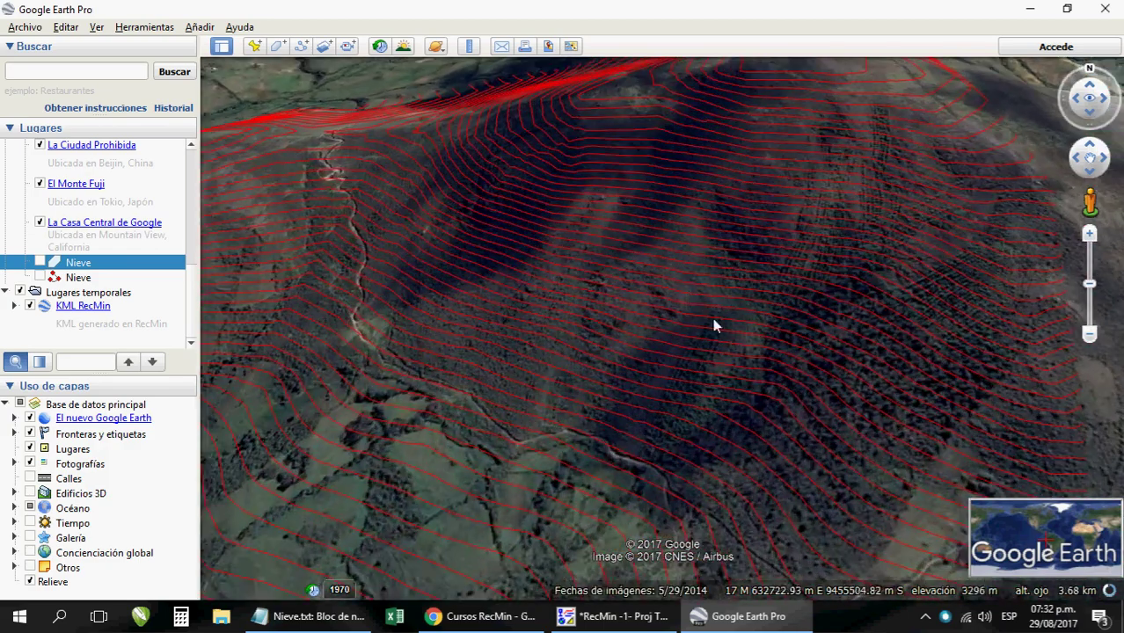
scroll(716, 323, "up", 1)
scroll(704, 343, "down", 2)
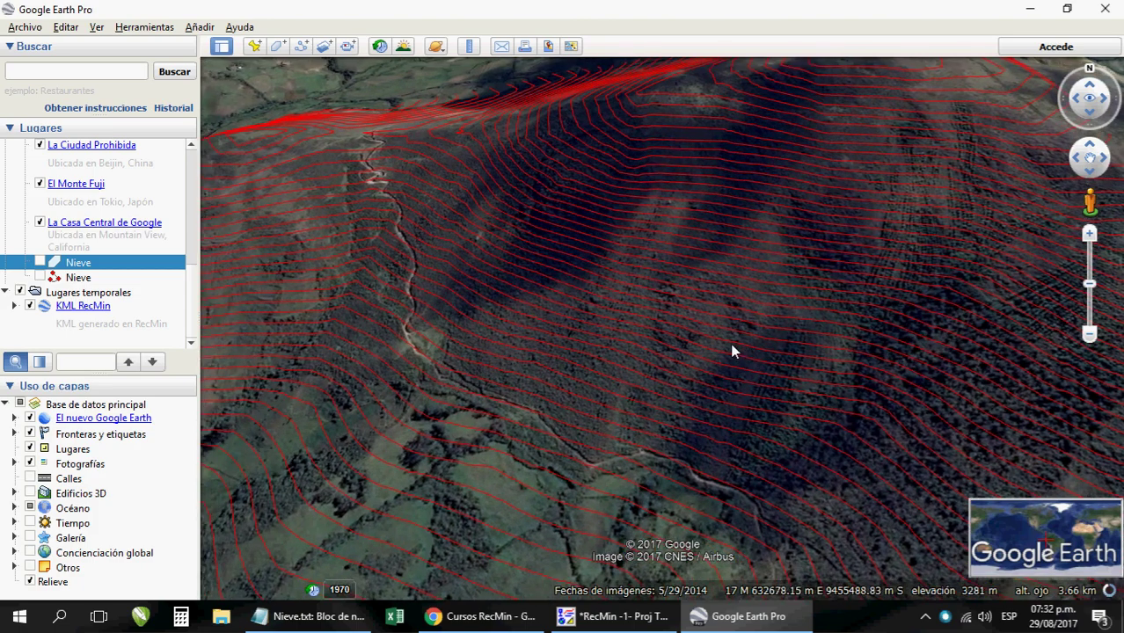
scroll(726, 368, "down", 2)
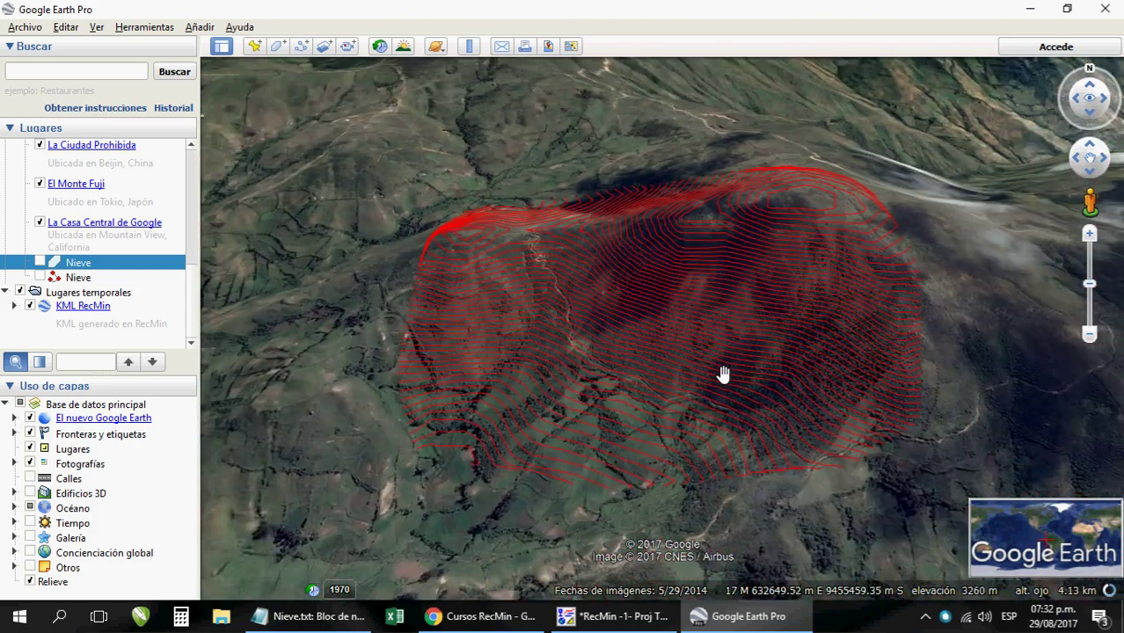
left_click(482, 615)
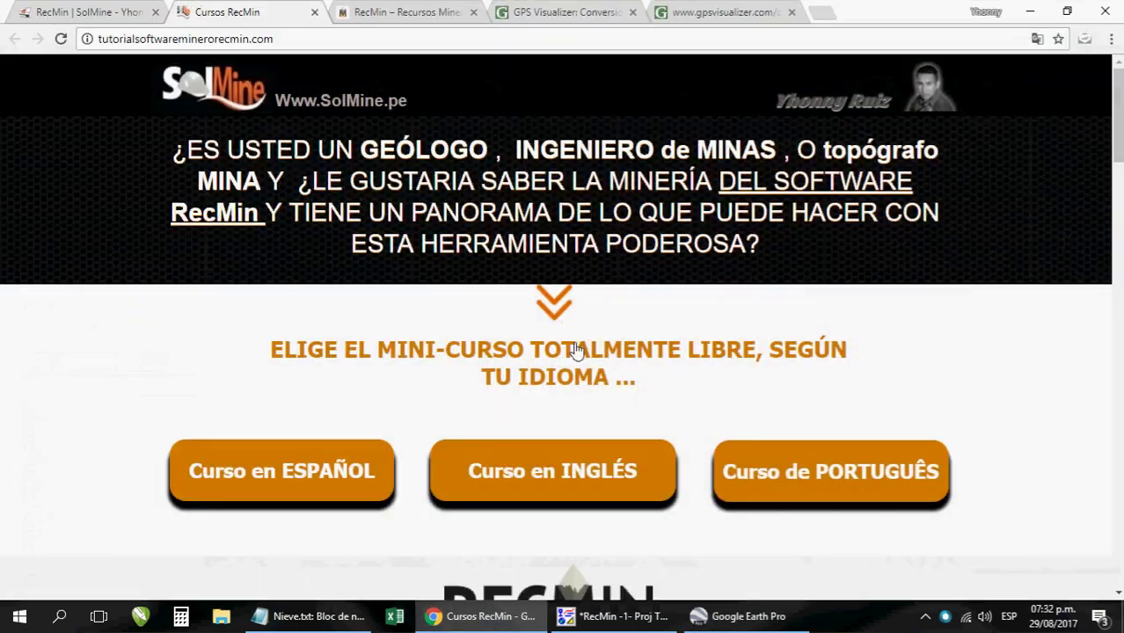
left_click(576, 12)
left_click(490, 623)
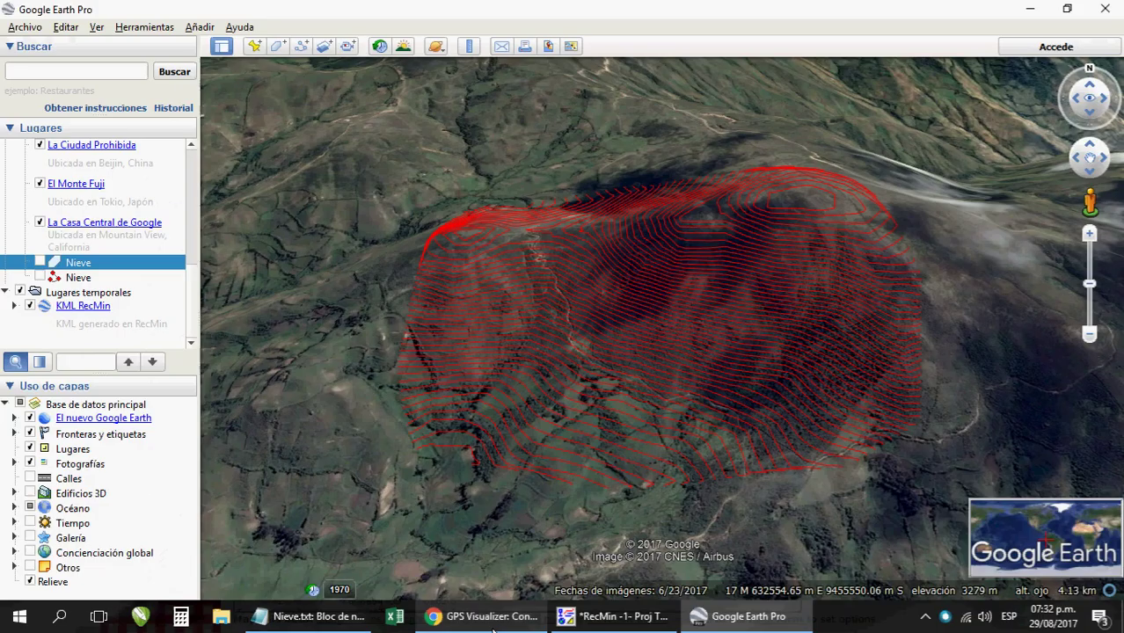
Switch to RecMin, accept the open surfaces list with Nieve active, and inspect its isolines from an oblique angle in the 3D viewer.
left_click(614, 617)
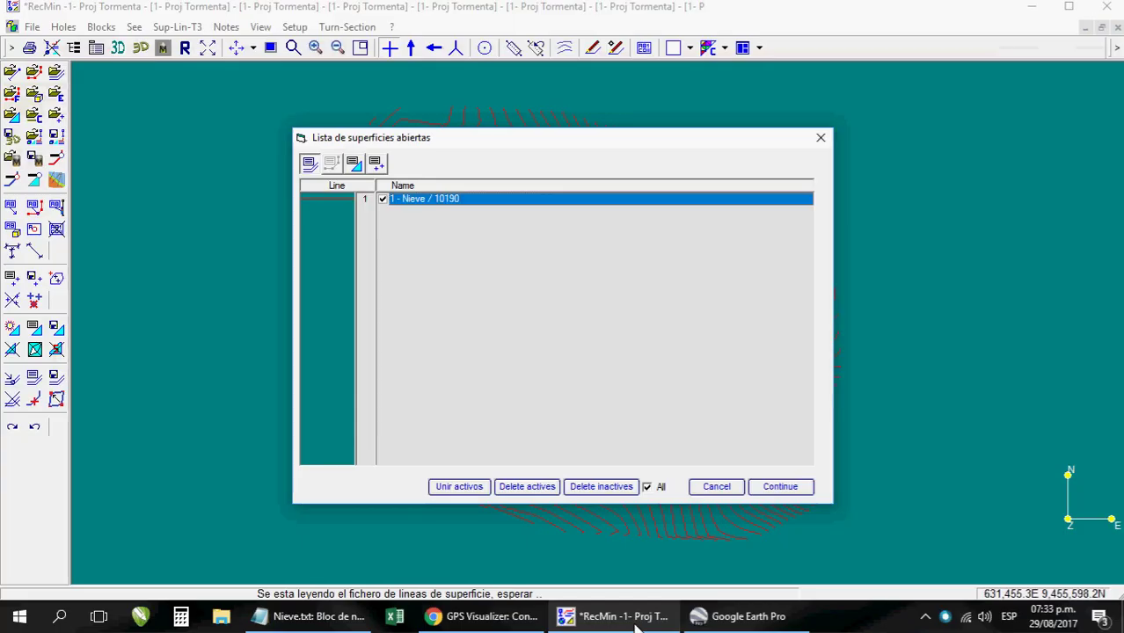
left_click(773, 491)
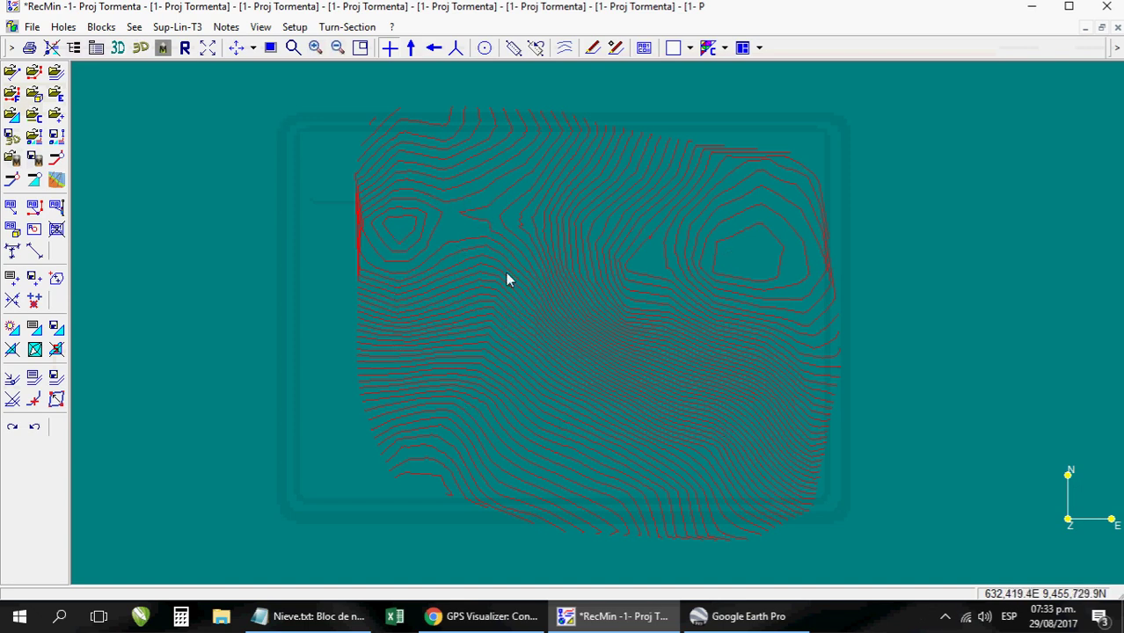
left_click(141, 49)
left_click_drag(509, 314, 441, 374)
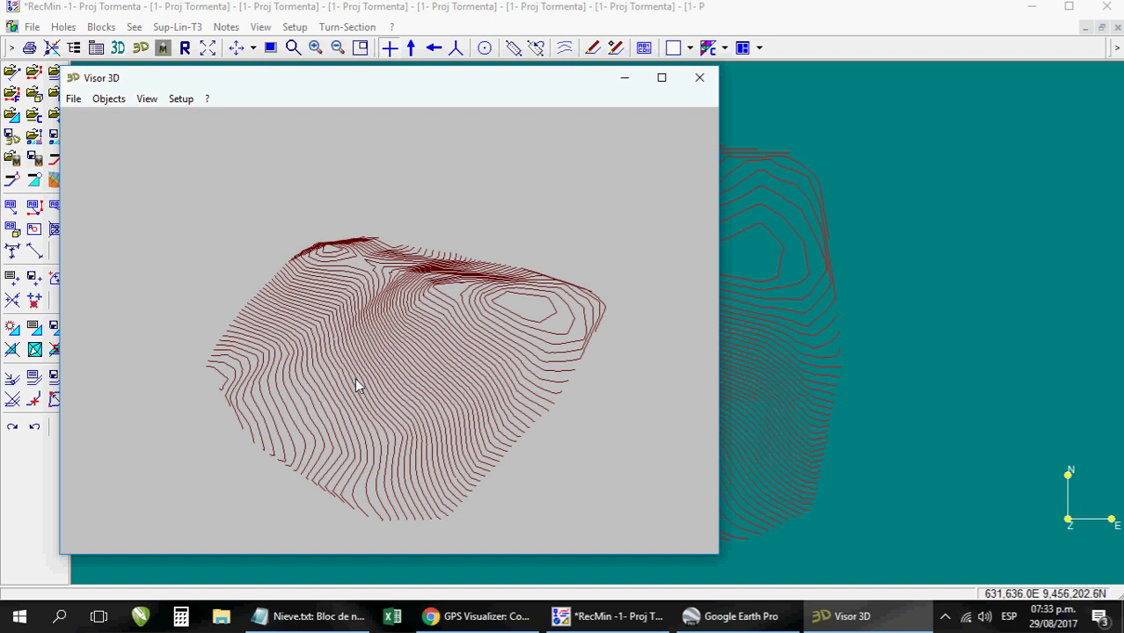
left_click(624, 77)
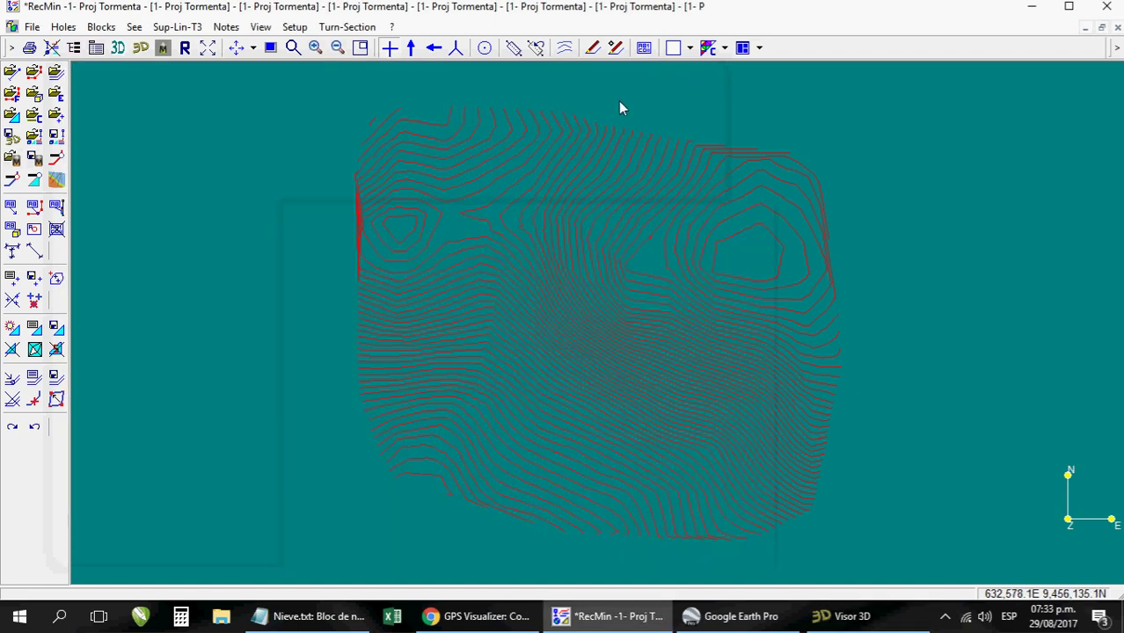